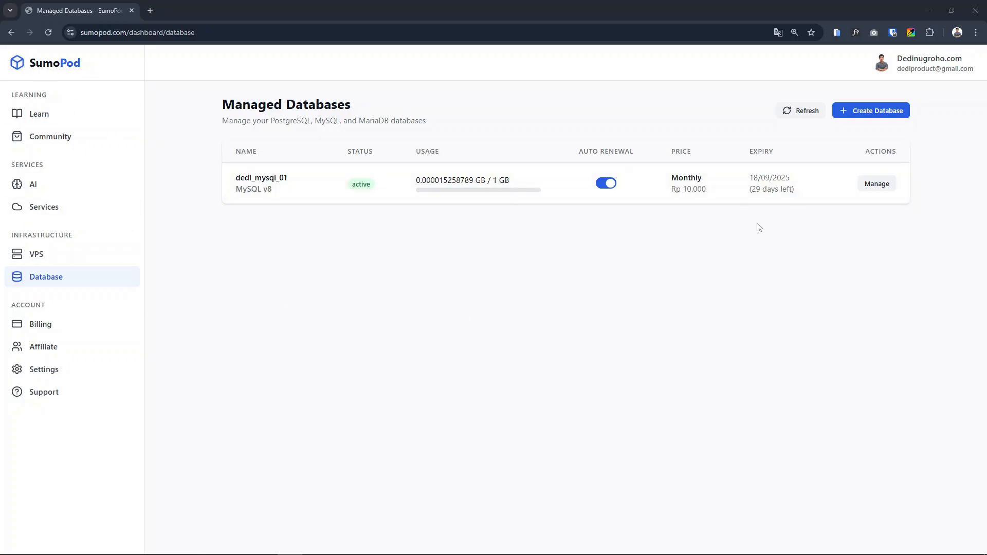
Start creating a managed database and name it dedi_mysql_01
{"action": "left_click", "coordinate": [48, 276]}
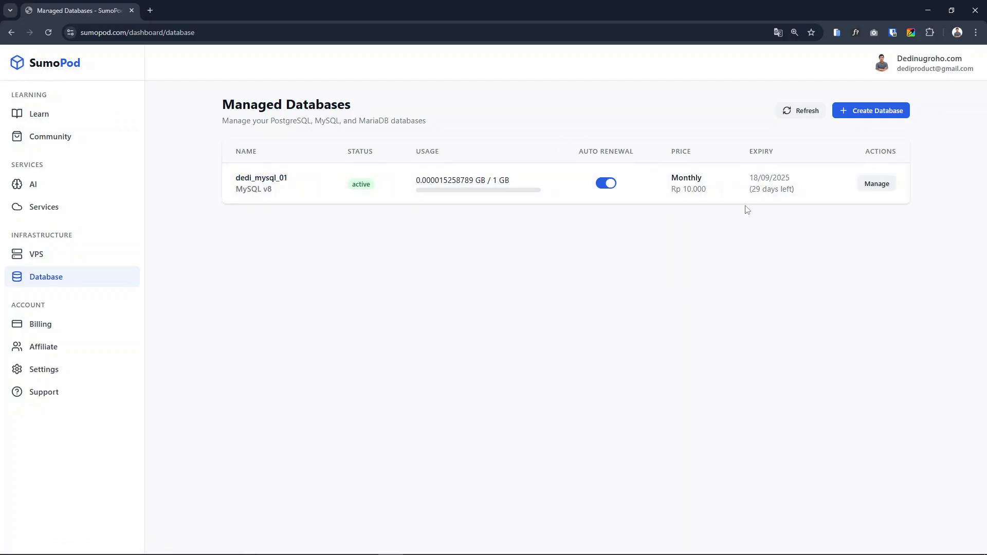
{"action": "left_click", "coordinate": [886, 114]}
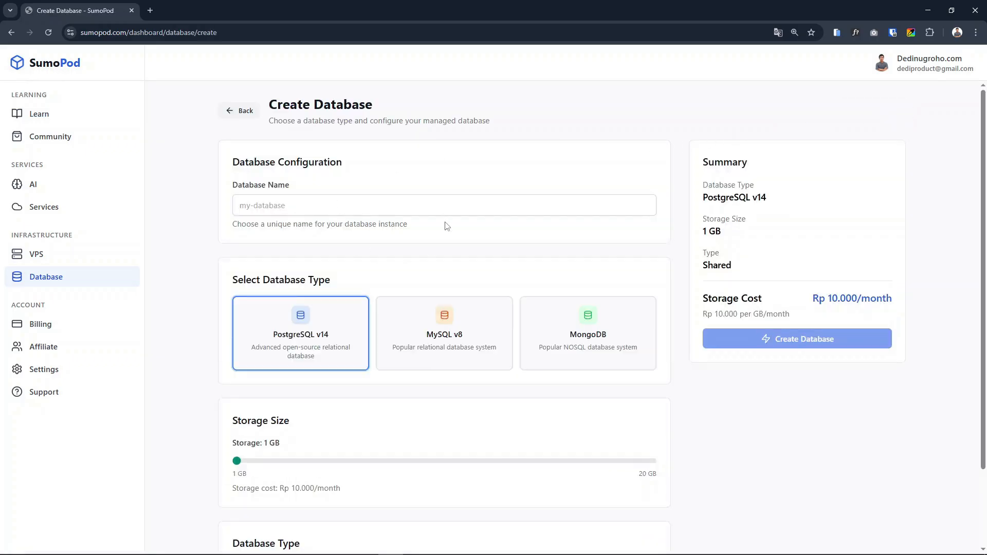
{"action": "left_click", "coordinate": [264, 205]}
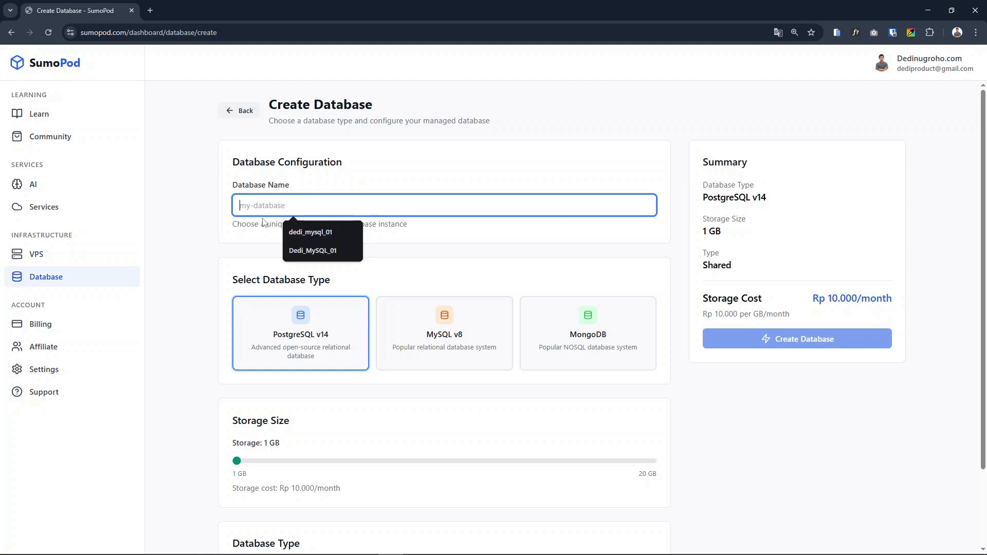
{"action": "left_click", "coordinate": [309, 233]}
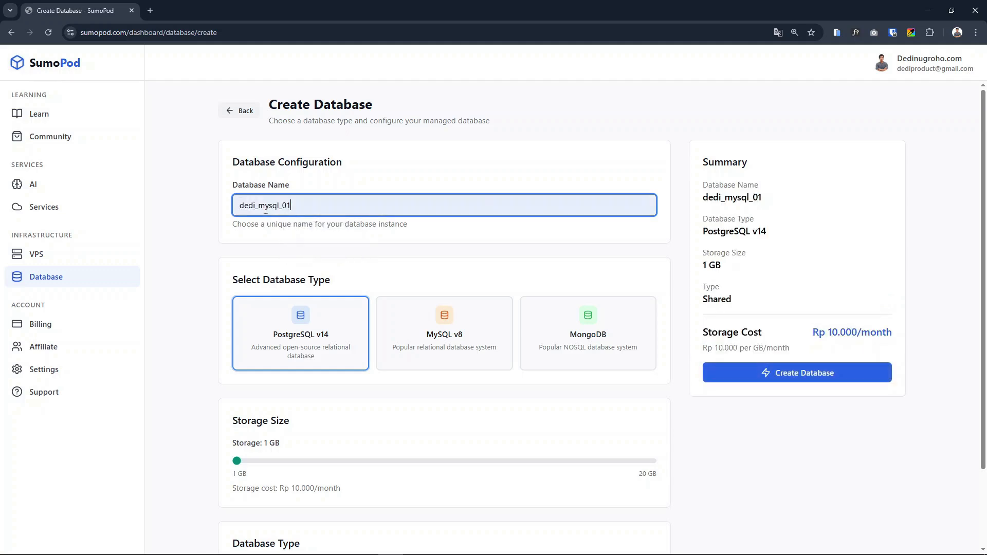
{"action": "left_click_drag", "start_coordinate": [239, 206], "coordinate": [299, 204]}
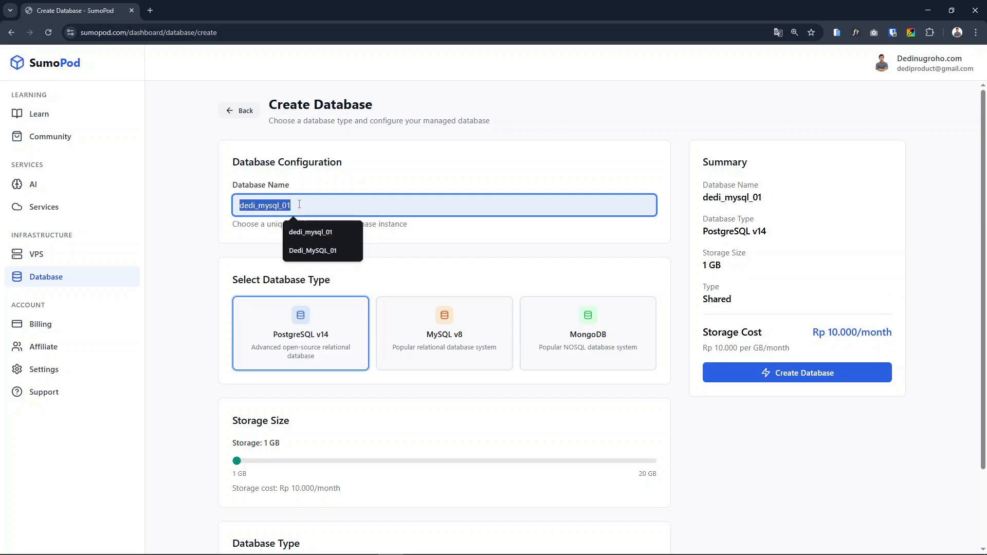
{"action": "left_click", "coordinate": [473, 241]}
Choose MySQL v8 as the database type, and leave the form without creating the database
{"action": "scroll", "coordinate": [406, 222], "scroll_direction": "down", "scroll_amount": 2}
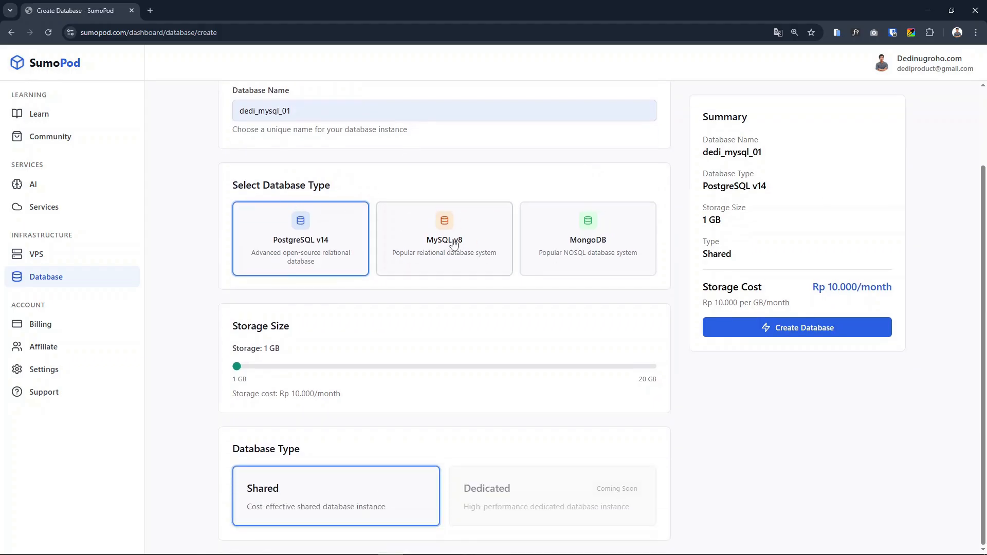
{"action": "left_click", "coordinate": [454, 243]}
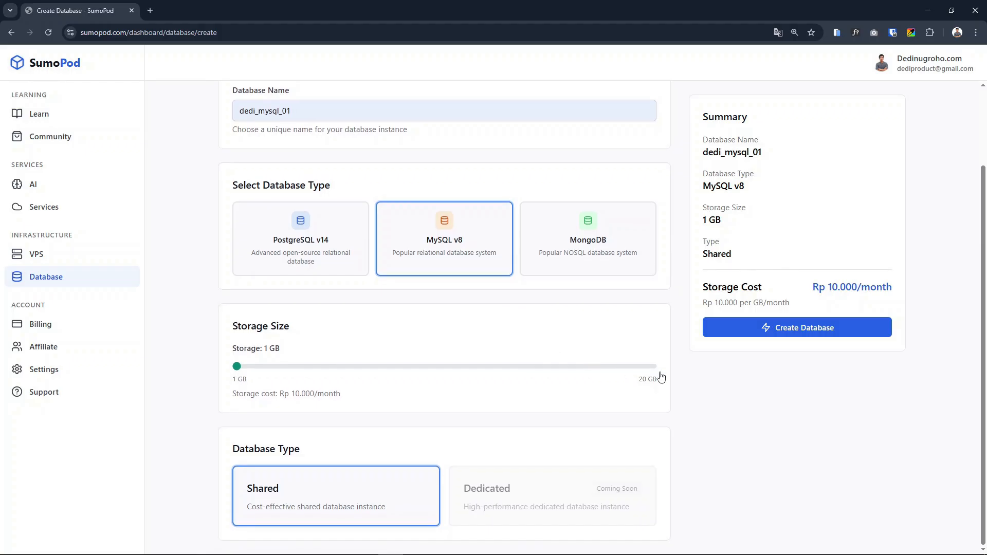
{"action": "scroll", "coordinate": [555, 339], "scroll_direction": "up", "scroll_amount": 1}
{"action": "scroll", "coordinate": [555, 339], "scroll_direction": "up", "scroll_amount": 2}
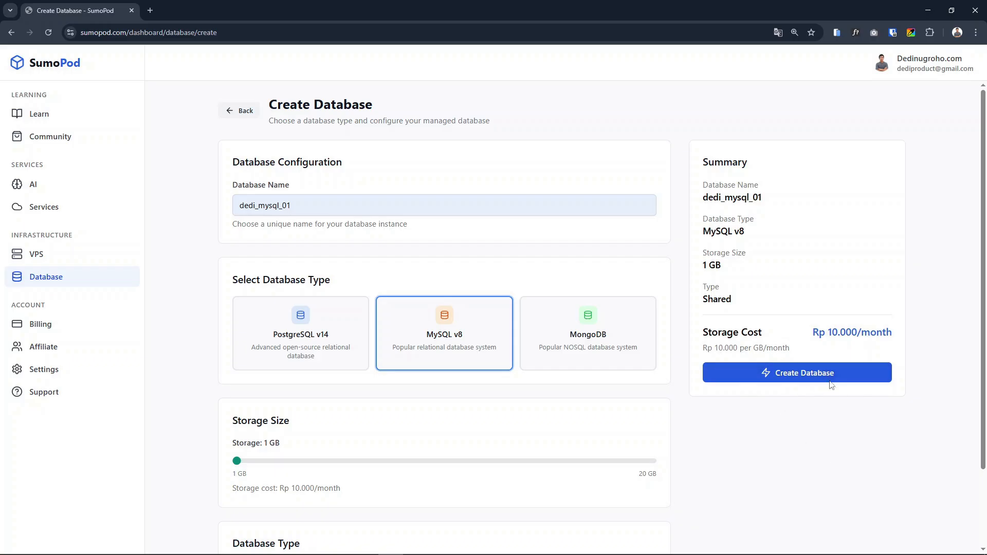
{"action": "triple_click", "coordinate": [772, 416]}
{"action": "left_click", "coordinate": [244, 111]}
Open the management page of dedi_mysql_01 and review its host, port, database name, username, password and connection string
{"action": "left_click", "coordinate": [877, 186]}
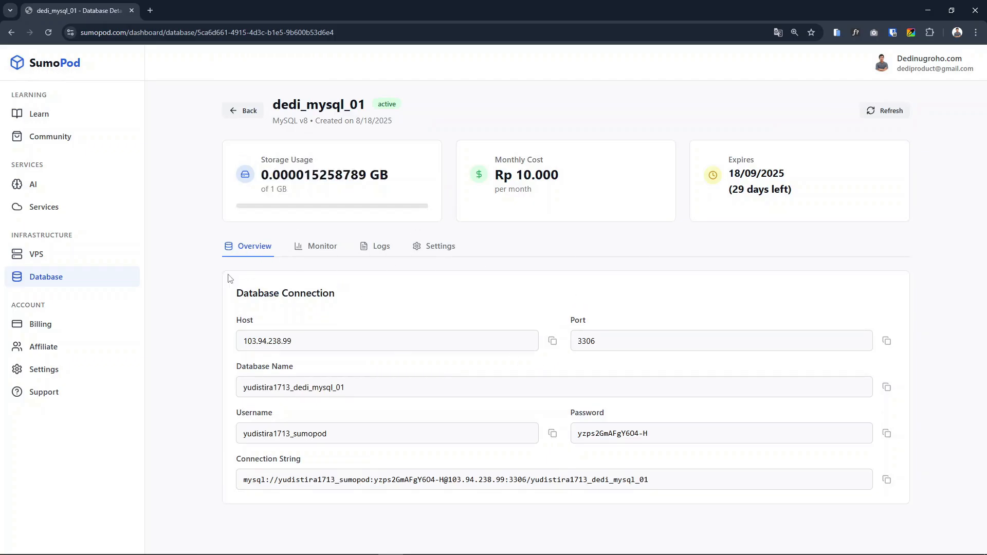
{"action": "left_click_drag", "start_coordinate": [237, 293], "coordinate": [385, 301]}
{"action": "left_click", "coordinate": [405, 303]}
{"action": "left_click_drag", "start_coordinate": [241, 370], "coordinate": [298, 371]}
{"action": "left_click_drag", "start_coordinate": [246, 417], "coordinate": [396, 420]}
{"action": "double_click", "coordinate": [592, 412]}
{"action": "left_click", "coordinate": [324, 460]}
{"action": "left_click_drag", "start_coordinate": [236, 463], "coordinate": [329, 461]}
{"action": "left_click", "coordinate": [329, 461]}
{"action": "left_click_drag", "start_coordinate": [331, 433], "coordinate": [208, 442]}
{"action": "left_click_drag", "start_coordinate": [648, 434], "coordinate": [586, 436]}
{"action": "left_click", "coordinate": [511, 433]}
{"action": "left_click", "coordinate": [542, 403]}
{"action": "left_click_drag", "start_coordinate": [243, 343], "coordinate": [308, 339]}
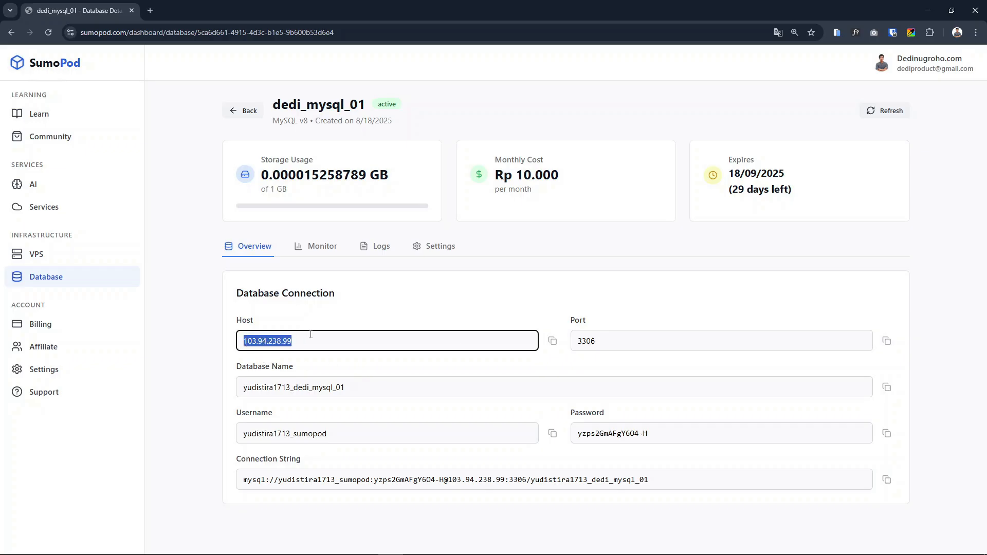
{"action": "double_click", "coordinate": [571, 348]}
{"action": "left_click", "coordinate": [551, 300]}
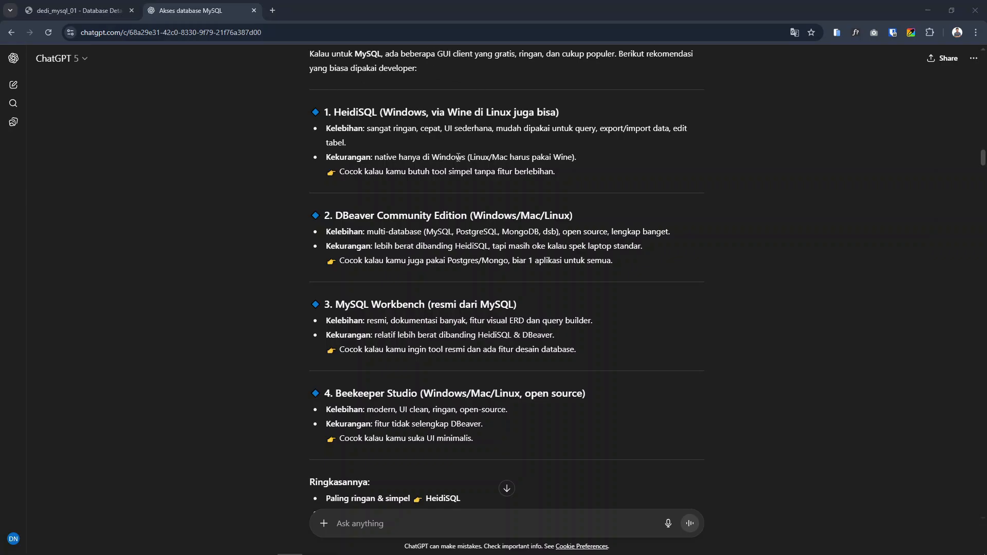
In the ChatGPT conversation, read the recommended MySQL GUI clients, focusing on HeidiSQL and Beekeeper Studio
{"action": "double_click", "coordinate": [356, 112]}
{"action": "left_click", "coordinate": [442, 129]}
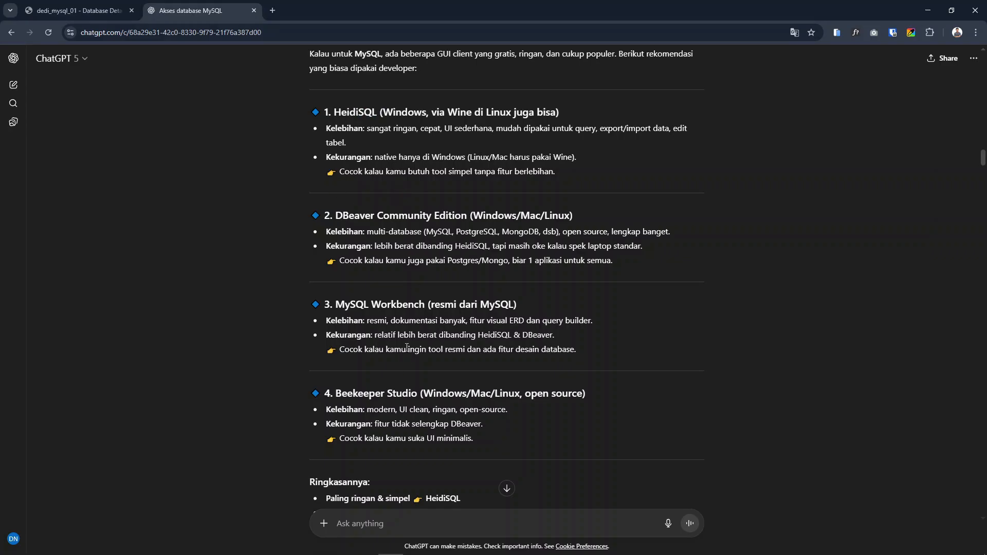
{"action": "double_click", "coordinate": [394, 393]}
{"action": "left_click", "coordinate": [523, 385]}
{"action": "double_click", "coordinate": [348, 111]}
{"action": "left_click", "coordinate": [374, 110]}
{"action": "double_click", "coordinate": [360, 112]}
{"action": "left_click", "coordinate": [435, 142]}
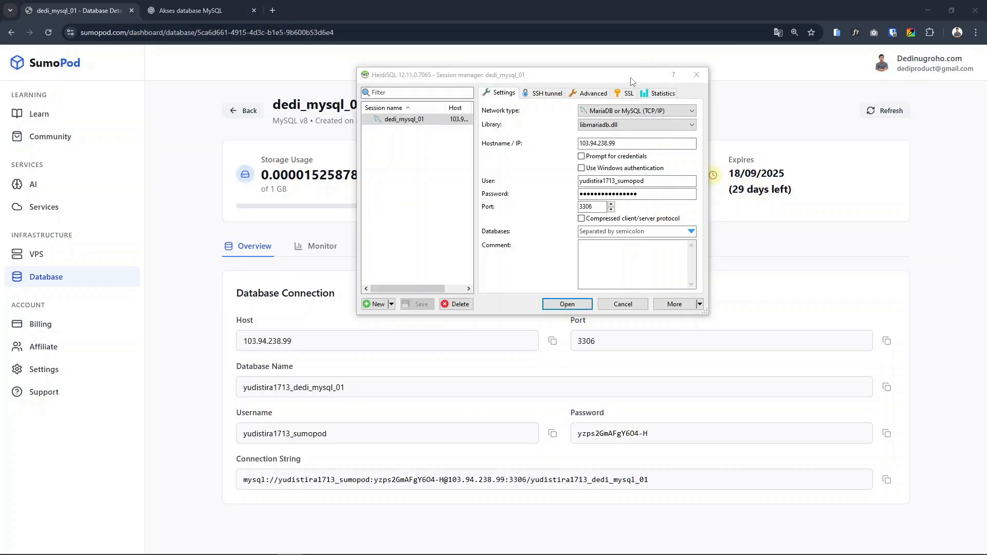
Search the web for HeidiSQL from the ChatGPT answer and open its official website
{"action": "left_click_drag", "start_coordinate": [527, 78], "coordinate": [532, 81]}
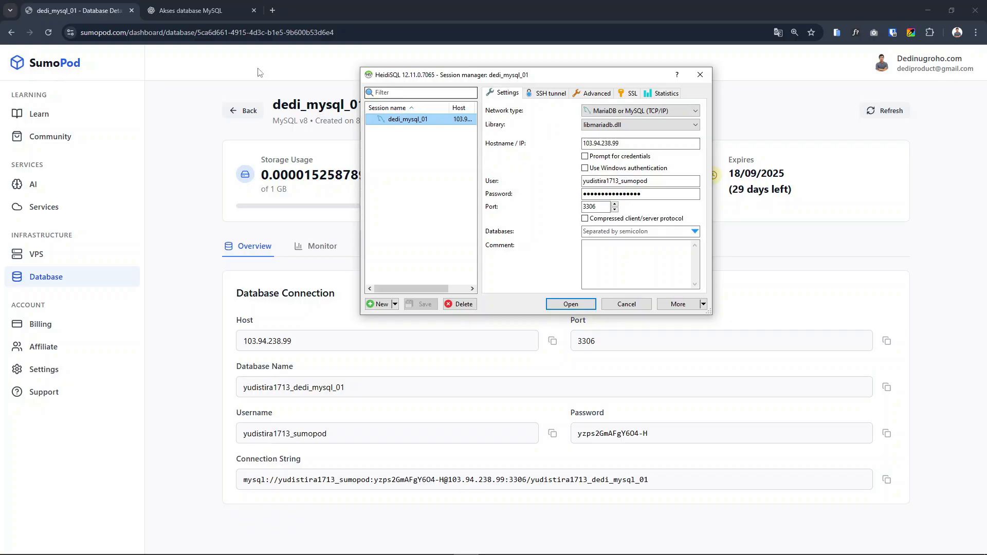
{"action": "left_click", "coordinate": [195, 11]}
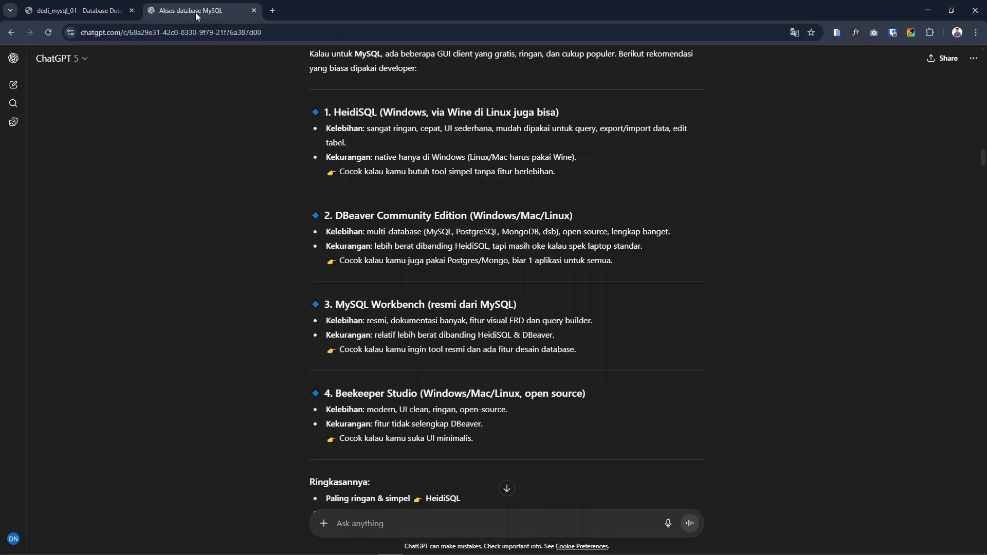
{"action": "double_click", "coordinate": [350, 113]}
{"action": "right_click", "coordinate": [360, 120]}
{"action": "left_click", "coordinate": [399, 154]}
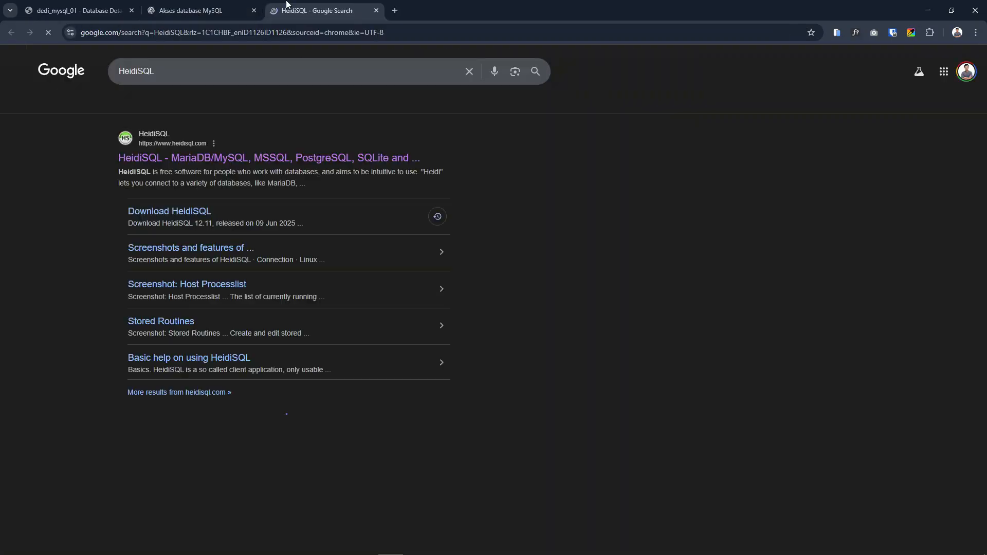
{"action": "left_click", "coordinate": [200, 160]}
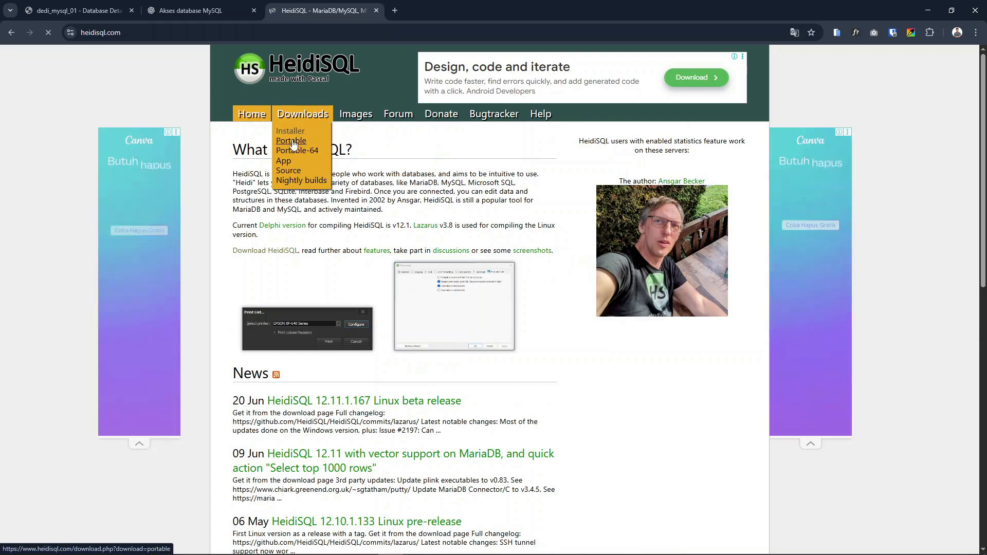
Compare the host, user and password of the dedi_mysql_01 session in HeidiSQL with the connection details in SumoPod
{"action": "left_click", "coordinate": [94, 5]}
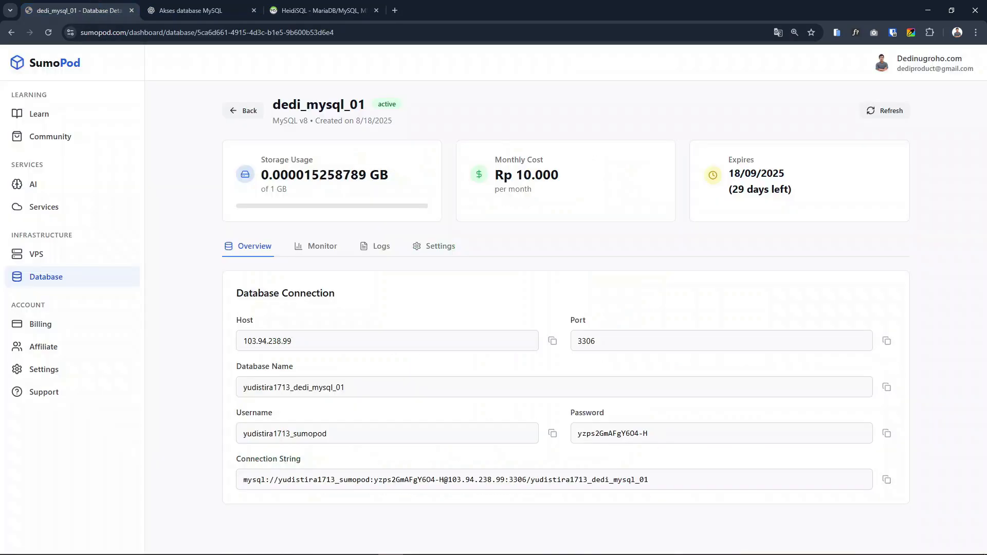
{"action": "key", "text": "alt+Tab"}
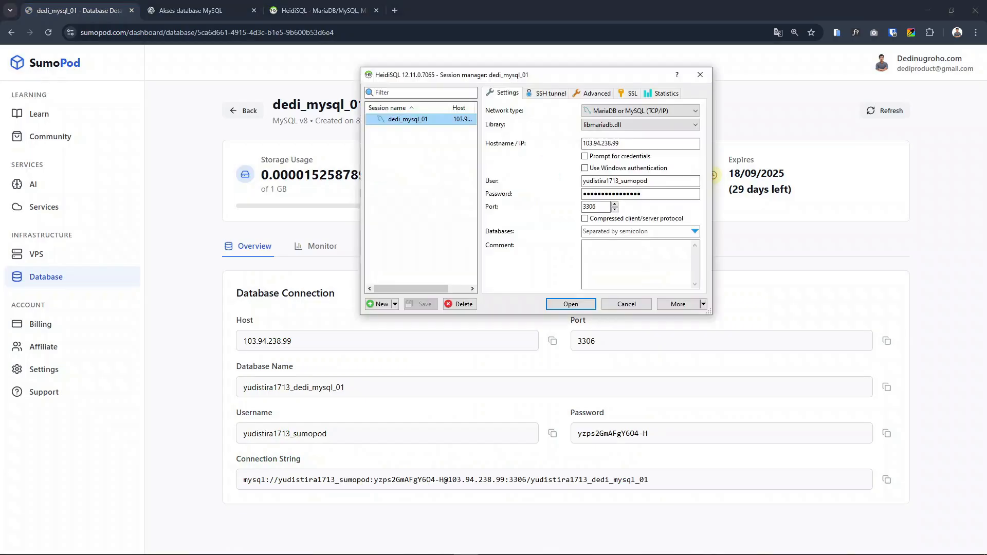
{"action": "left_click_drag", "start_coordinate": [549, 76], "coordinate": [542, 75]}
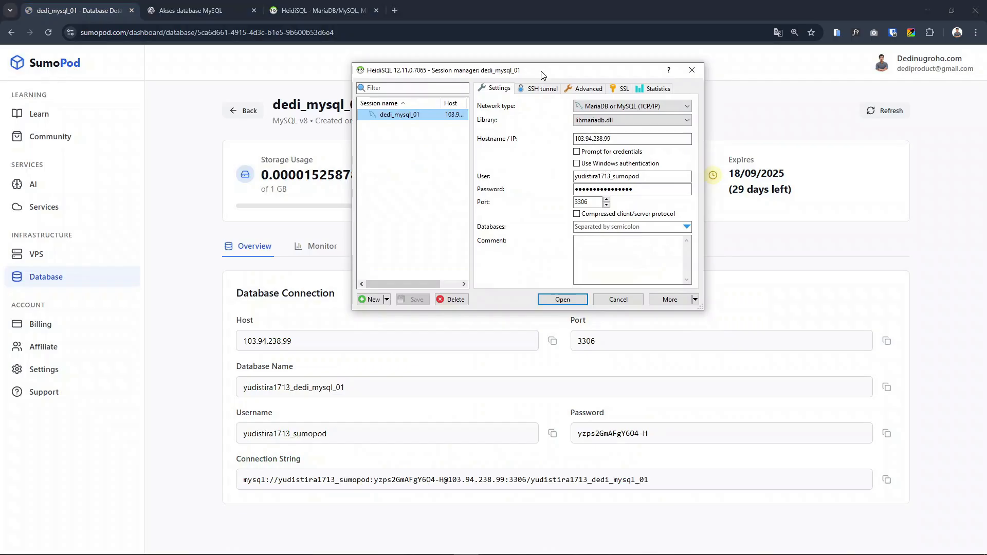
{"action": "left_click_drag", "start_coordinate": [542, 71], "coordinate": [541, 72]}
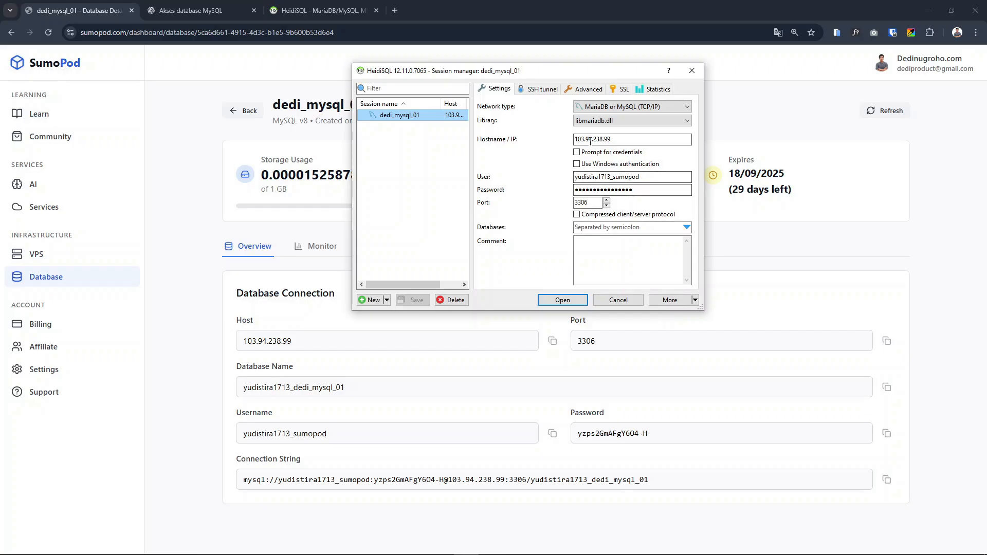
{"action": "left_click_drag", "start_coordinate": [624, 139], "coordinate": [571, 140]}
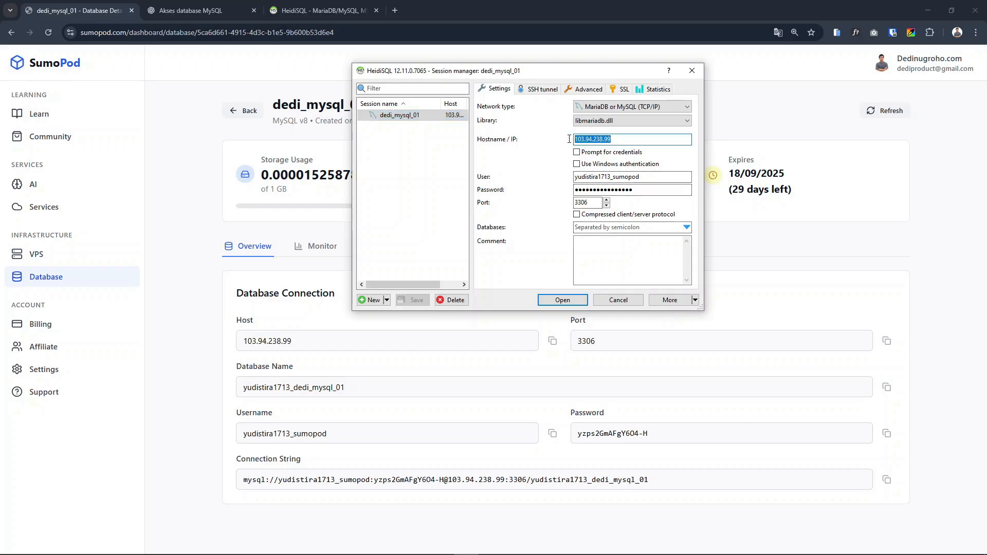
{"action": "left_click", "coordinate": [621, 142]}
{"action": "left_click_drag", "start_coordinate": [642, 177], "coordinate": [556, 173]}
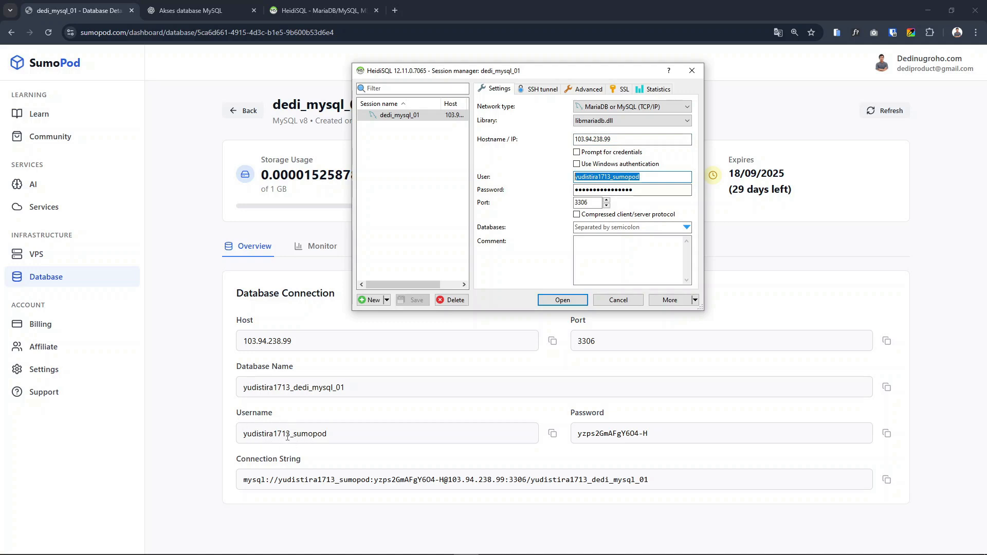
{"action": "left_click_drag", "start_coordinate": [639, 177], "coordinate": [586, 177]}
{"action": "left_click_drag", "start_coordinate": [662, 436], "coordinate": [569, 439]}
Connect to the database in HeidiSQL using the saved dedi_mysql_01 session
{"action": "key", "text": "alt+Tab"}
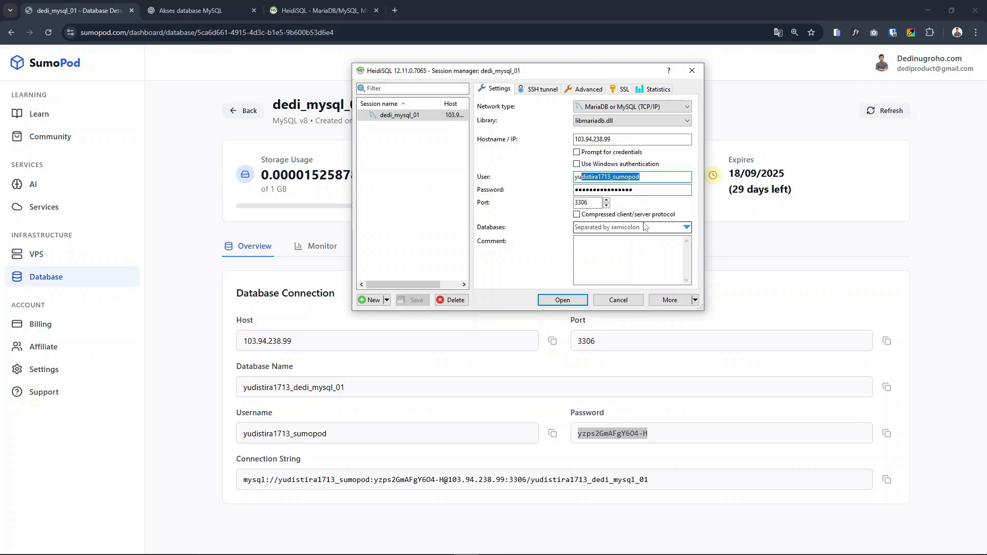
{"action": "left_click", "coordinate": [646, 181]}
{"action": "left_click", "coordinate": [558, 299]}
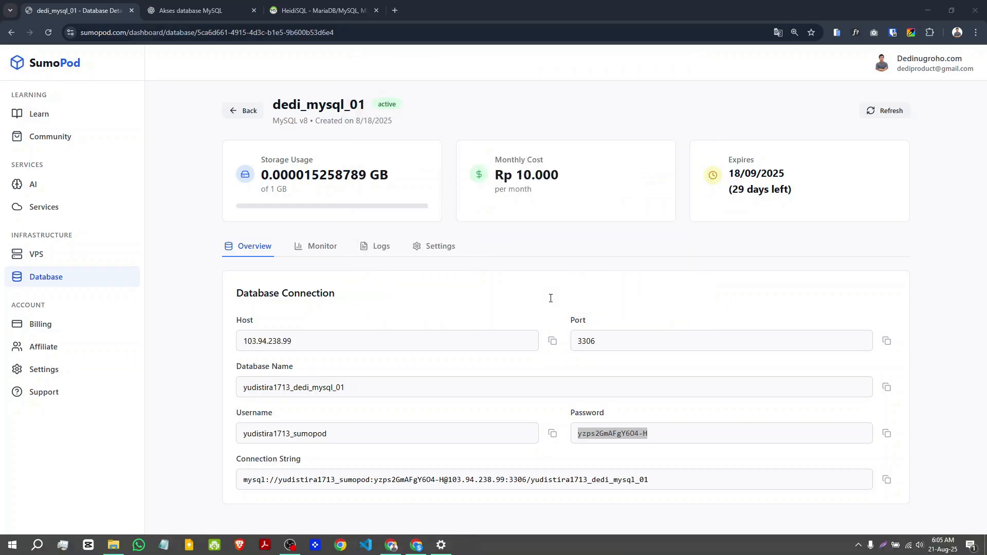
{"action": "left_click_drag", "start_coordinate": [482, 250], "coordinate": [609, 121]}
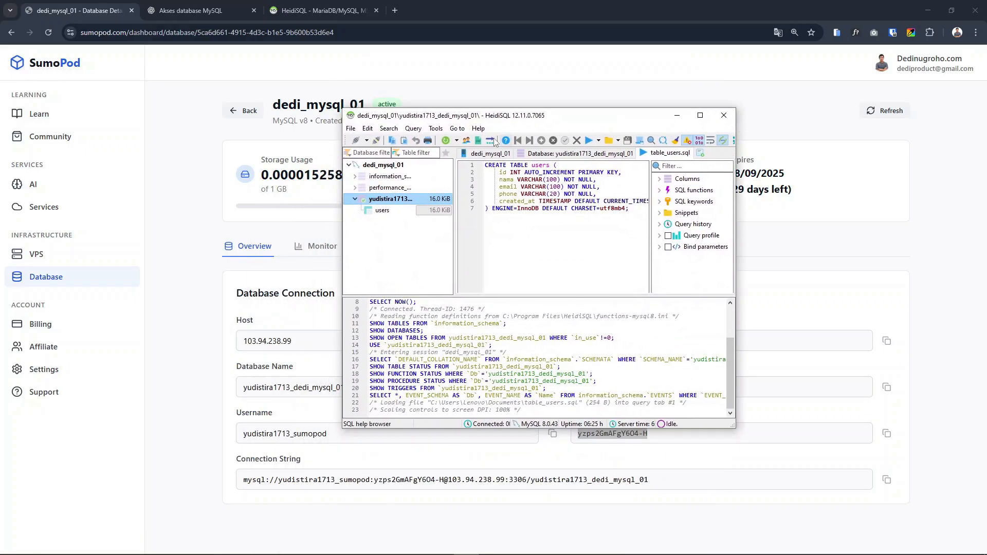
Open the users table and examine its CREATE TABLE query and its data rows
{"action": "left_click", "coordinate": [378, 210]}
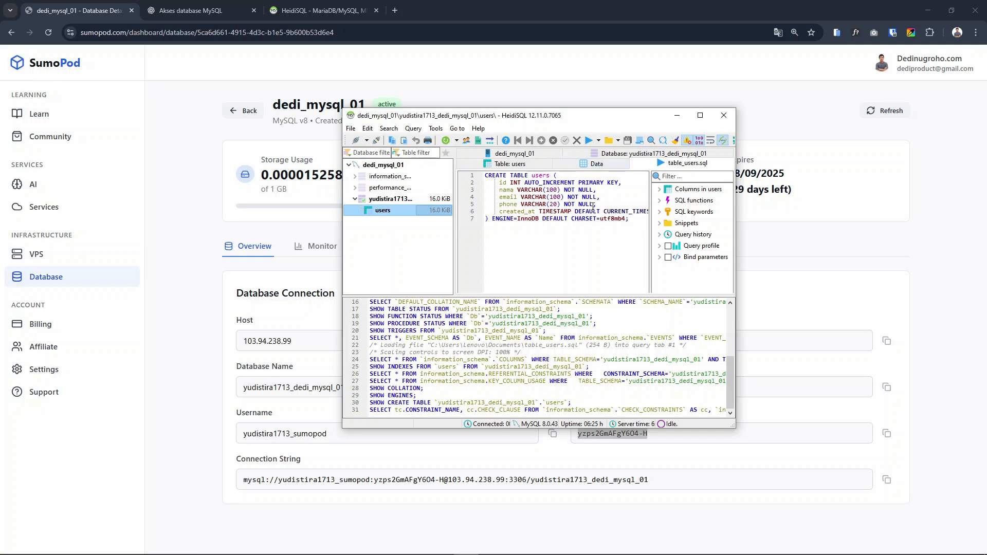
{"action": "left_click_drag", "start_coordinate": [633, 228], "coordinate": [483, 176]}
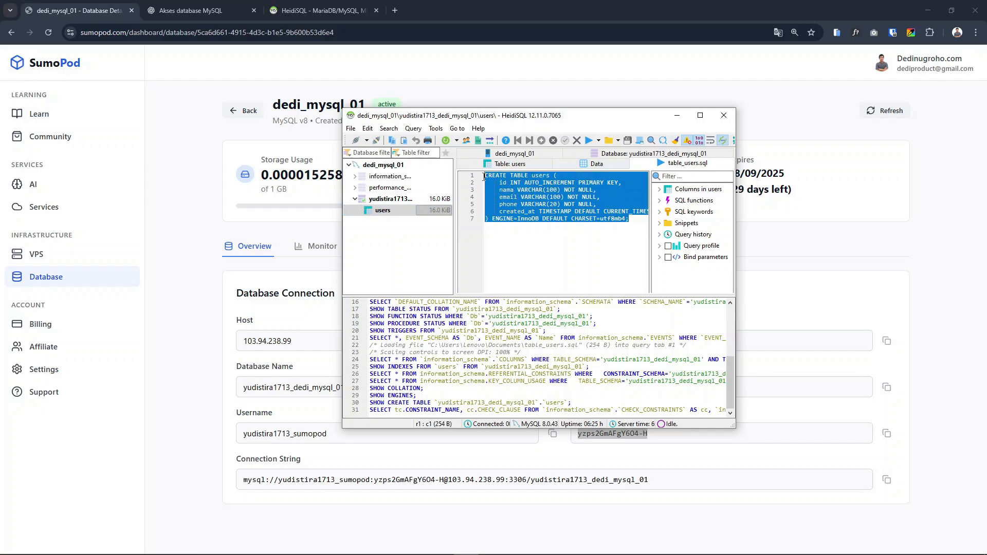
{"action": "left_click", "coordinate": [622, 238]}
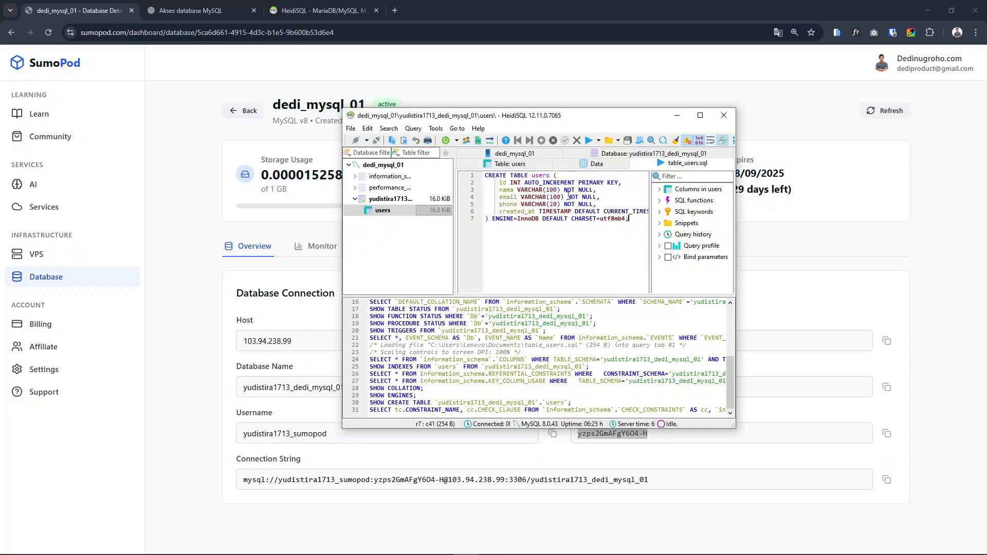
{"action": "left_click", "coordinate": [603, 165]}
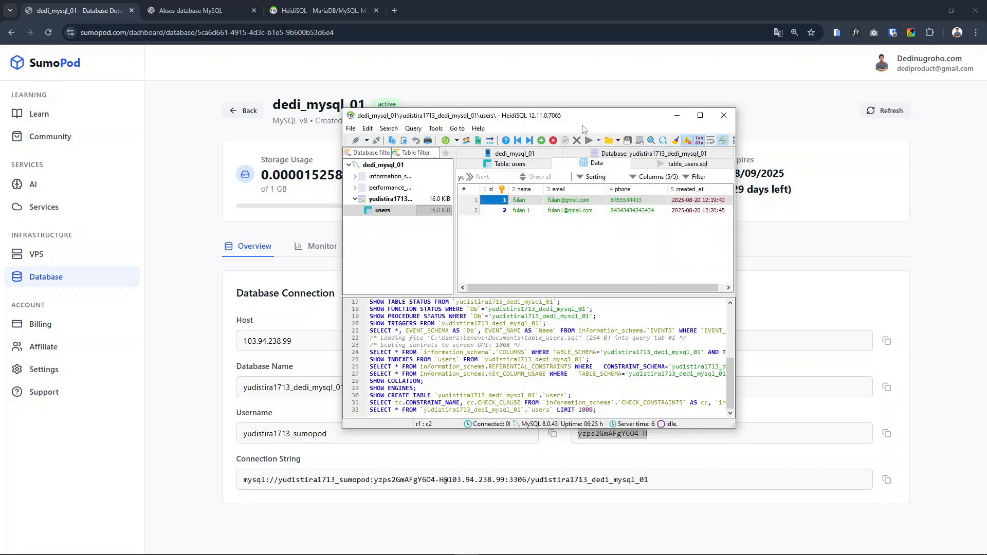
{"action": "left_click_drag", "start_coordinate": [578, 126], "coordinate": [616, 76]}
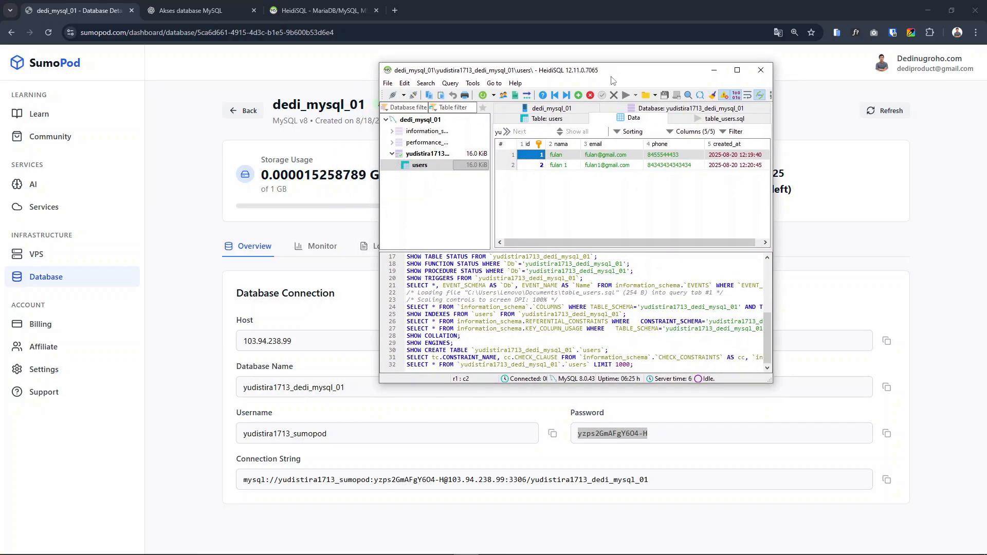
Delete the row with id 1 from the users table
{"action": "right_click", "coordinate": [536, 189]}
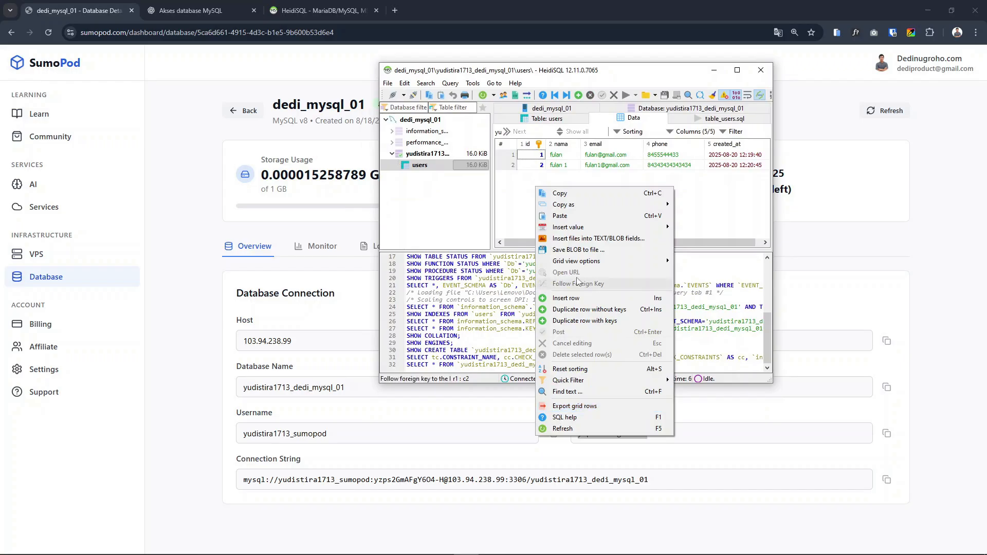
{"action": "left_click", "coordinate": [529, 203]}
{"action": "left_click", "coordinate": [506, 164]}
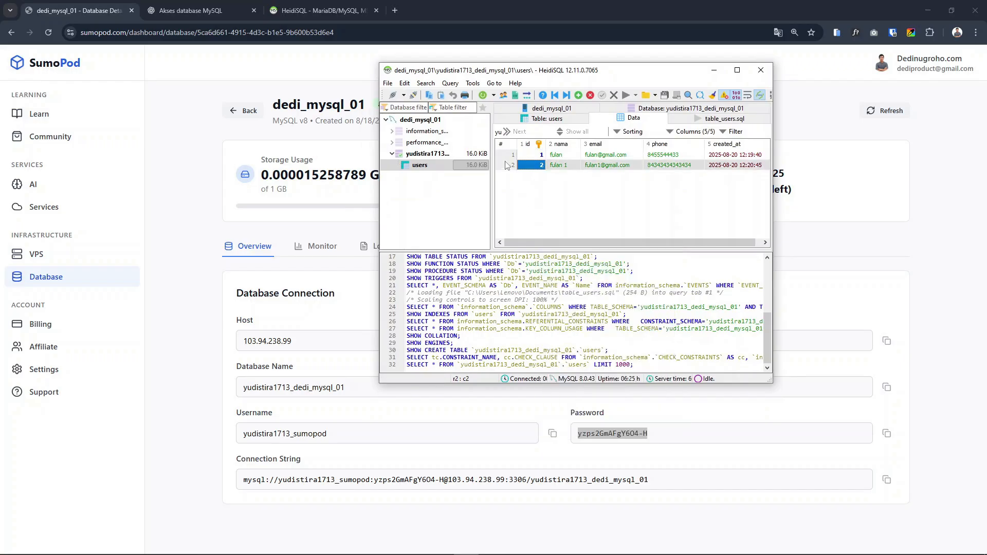
{"action": "right_click", "coordinate": [507, 155]}
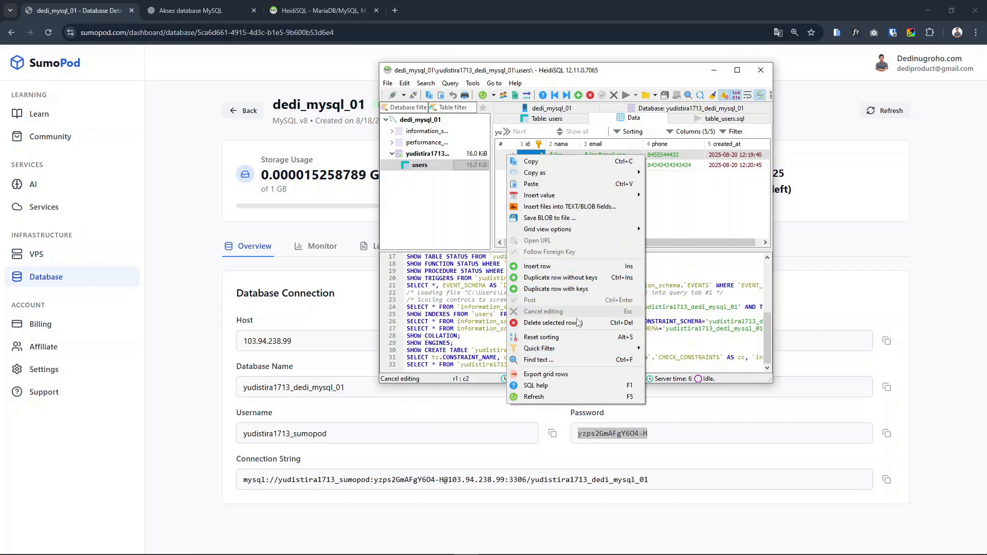
{"action": "left_click", "coordinate": [560, 323]}
{"action": "left_click", "coordinate": [506, 281]}
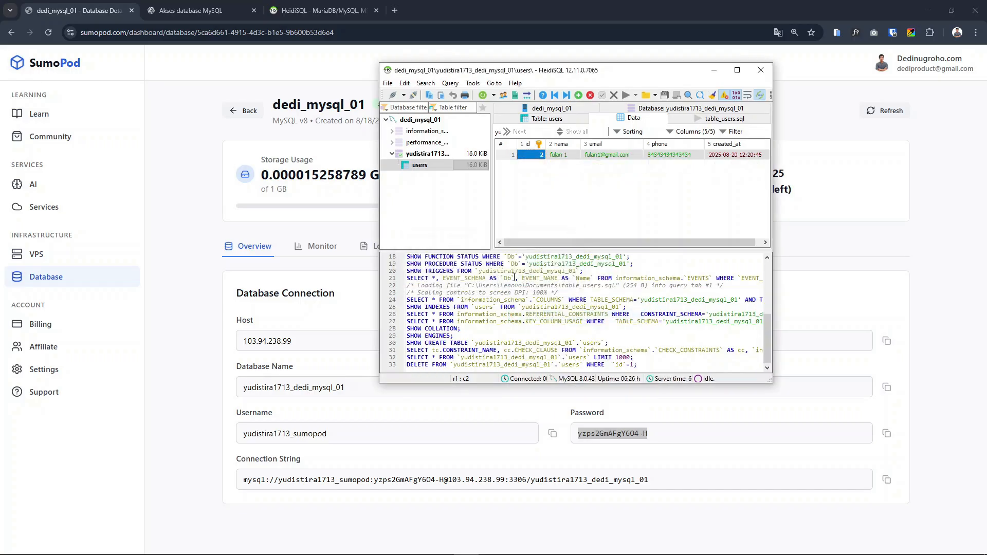
Delete the row with id 2 from the users table
{"action": "right_click", "coordinate": [507, 156]}
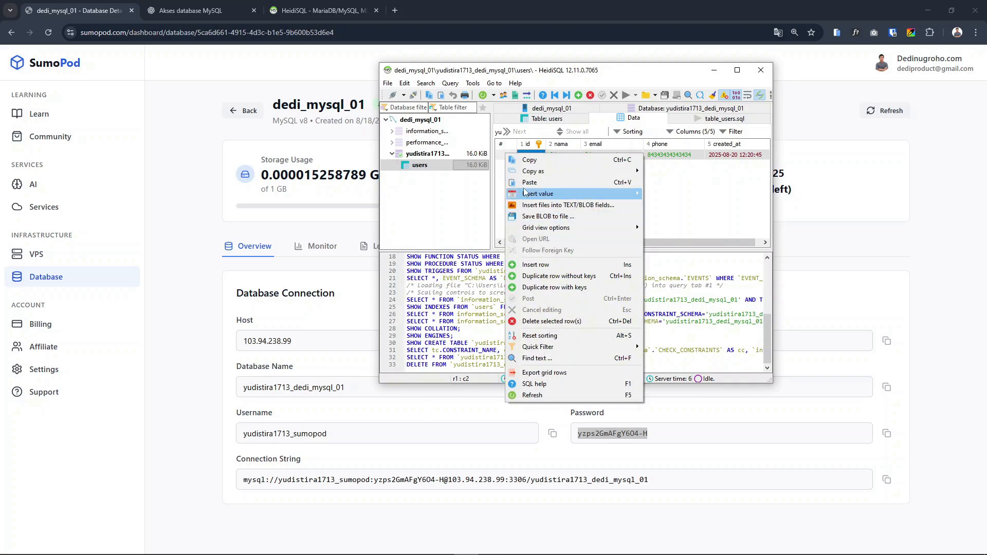
{"action": "left_click", "coordinate": [685, 187]}
{"action": "left_click", "coordinate": [507, 155]}
{"action": "right_click", "coordinate": [507, 156]}
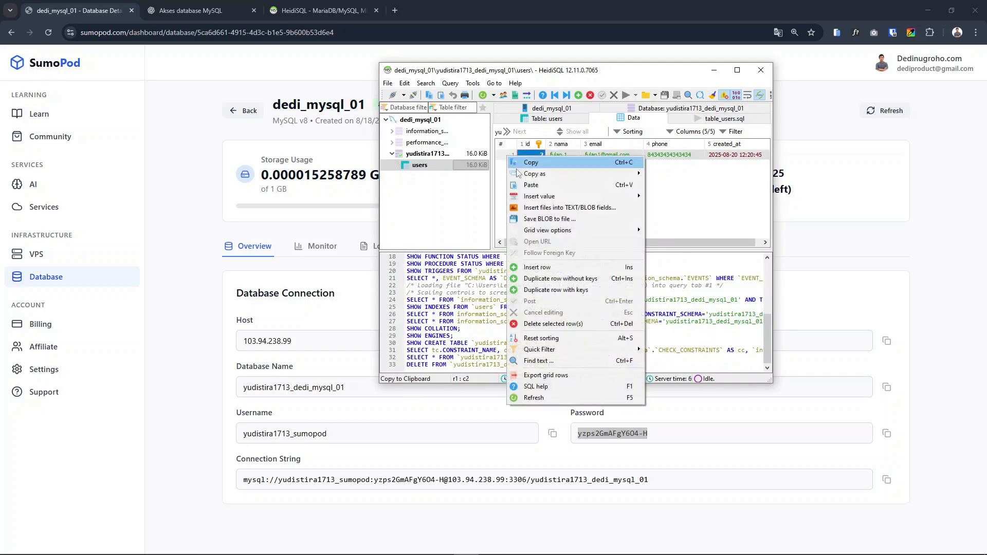
{"action": "left_click", "coordinate": [546, 324]}
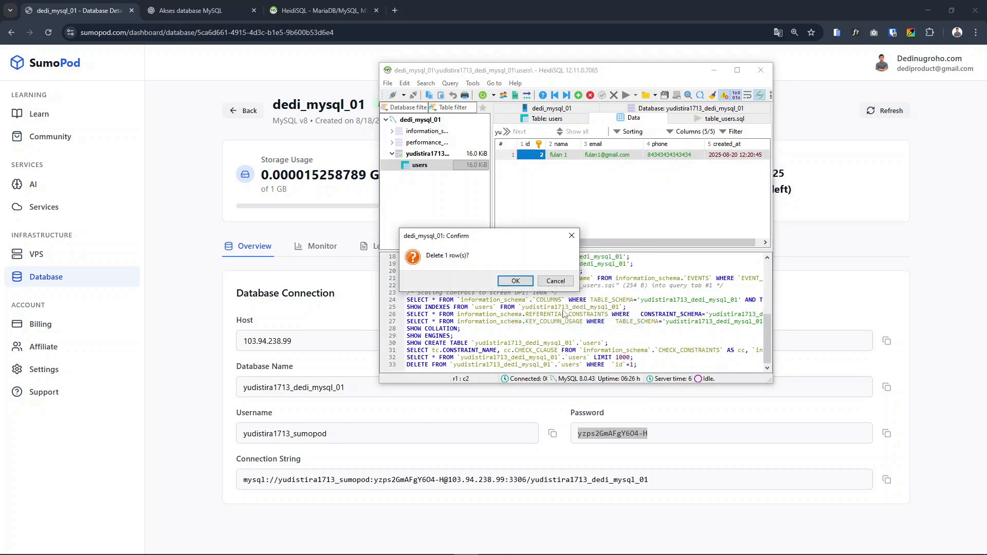
{"action": "left_click", "coordinate": [515, 281]}
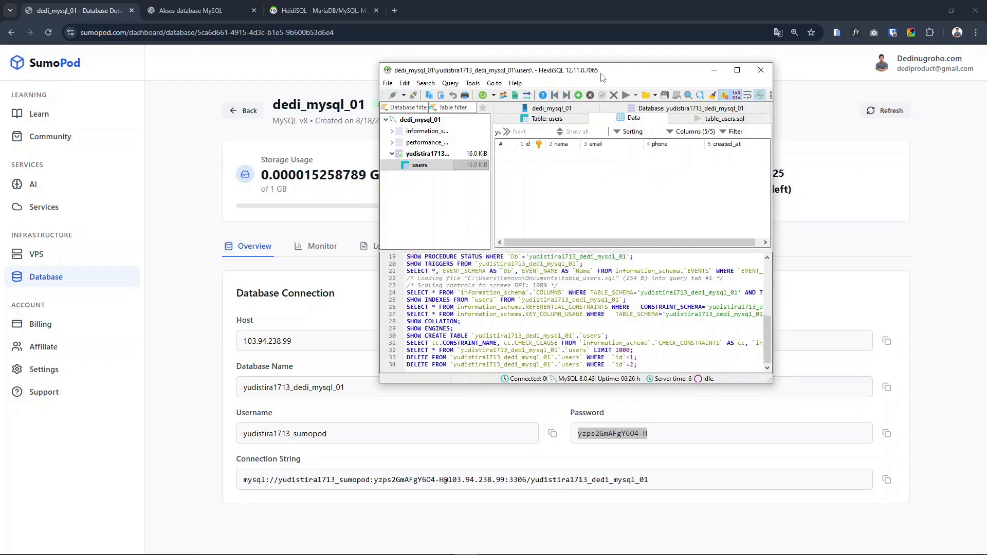
{"action": "left_click_drag", "start_coordinate": [617, 74], "coordinate": [613, 76]}
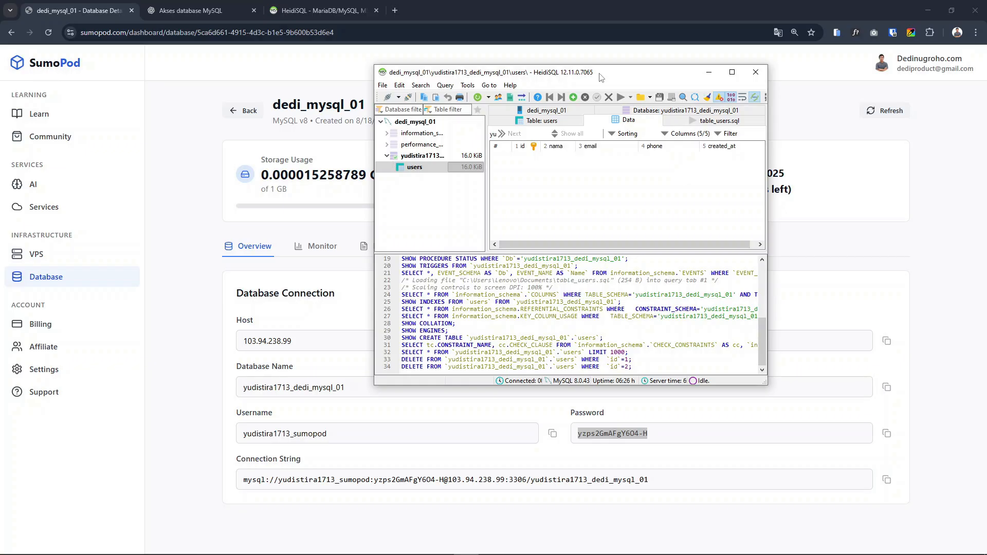
{"action": "left_click_drag", "start_coordinate": [599, 72], "coordinate": [586, 88]}
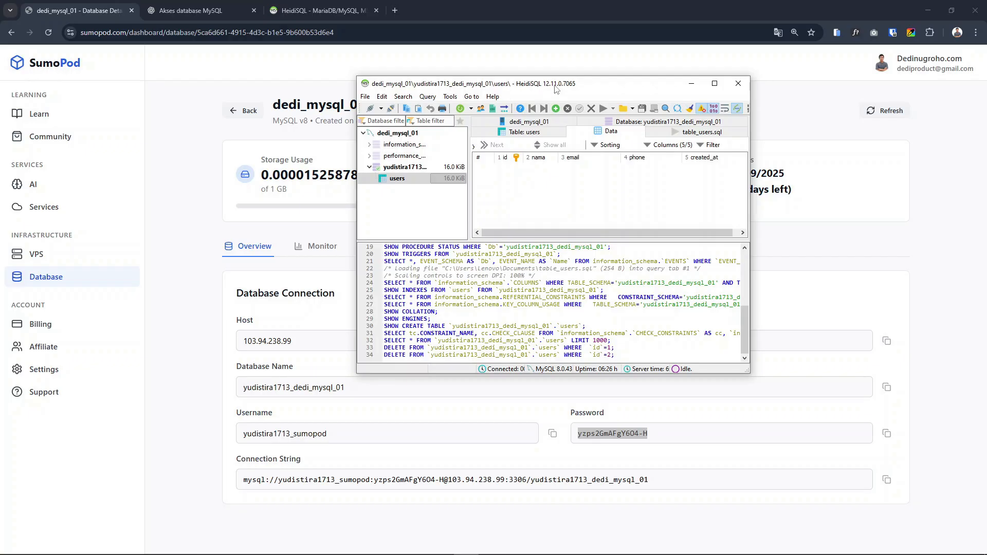
{"action": "mouse_move", "coordinate": [544, 85]}
{"action": "left_mouse_down"}
{"action": "mouse_move", "coordinate": [535, 85]}
{"action": "mouse_move", "coordinate": [544, 85]}
{"action": "left_mouse_up"}
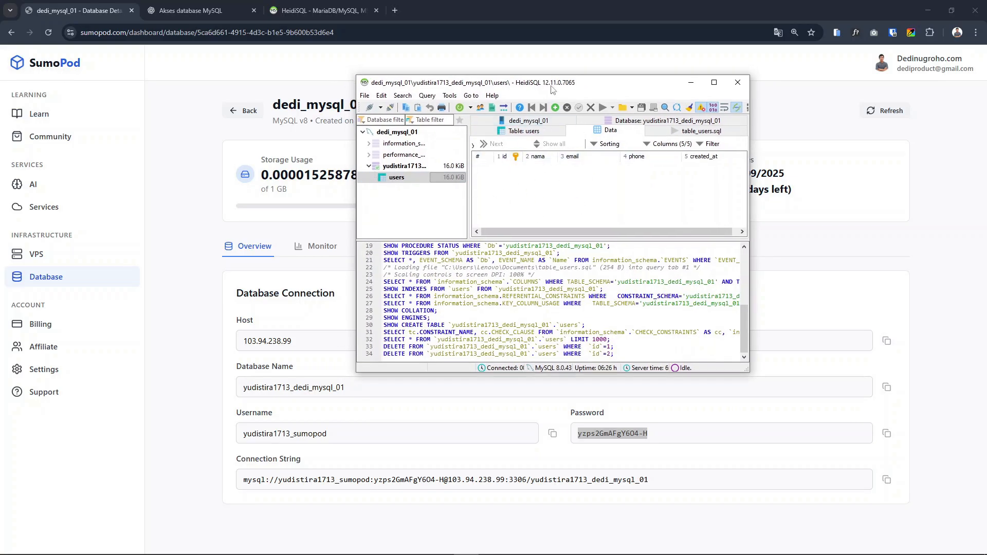
{"action": "left_click_drag", "start_coordinate": [569, 86], "coordinate": [570, 87]}
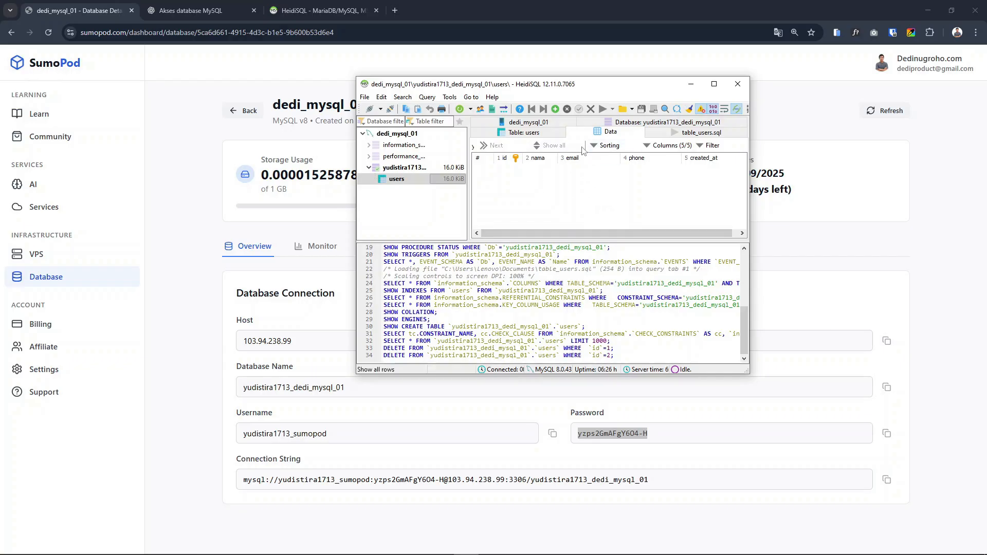
{"action": "double_click", "coordinate": [581, 86]}
{"action": "left_click_drag", "start_coordinate": [588, 6], "coordinate": [532, 82]}
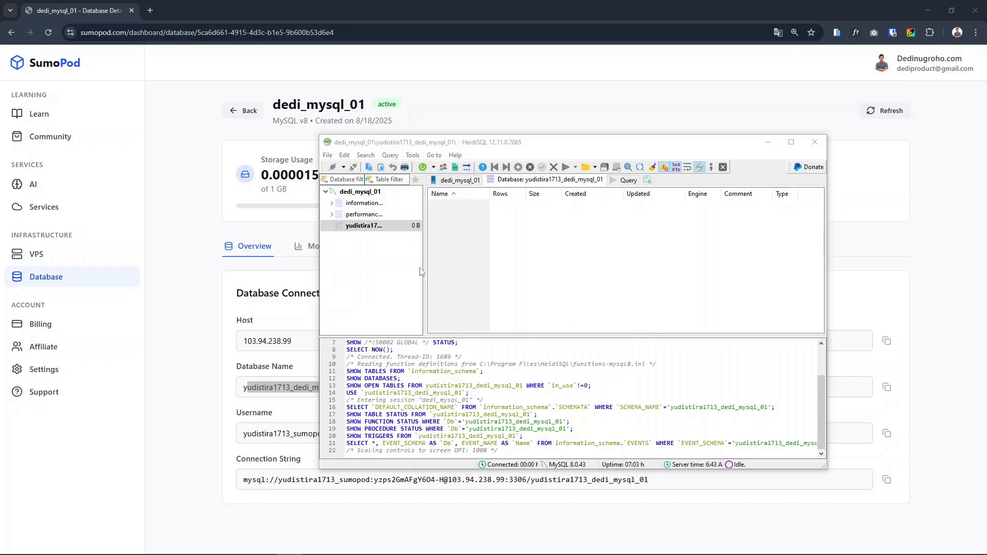
Copy the whole CREATE TABLE users statement from Notepad into the empty query editor in HeidiSQL
{"action": "left_click", "coordinate": [364, 257]}
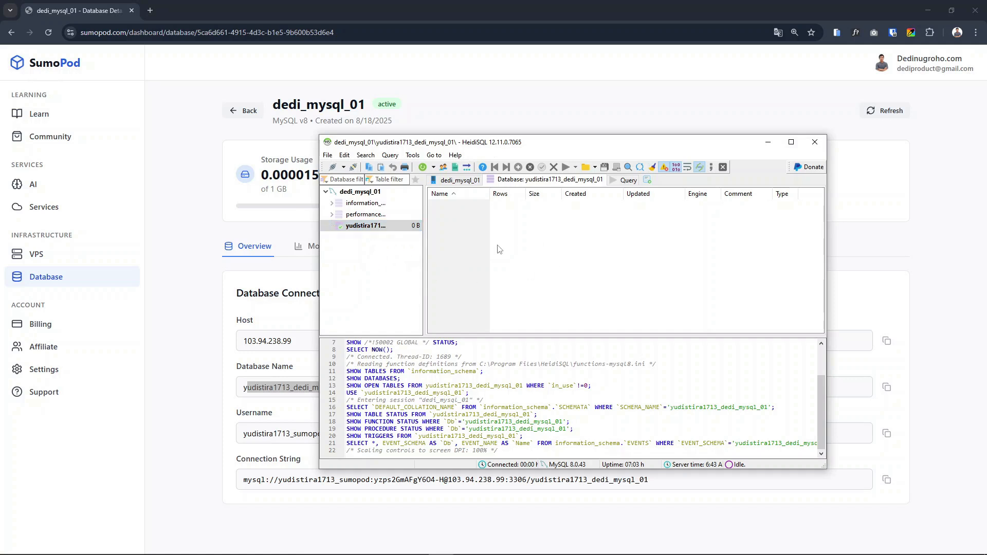
{"action": "left_click", "coordinate": [617, 183]}
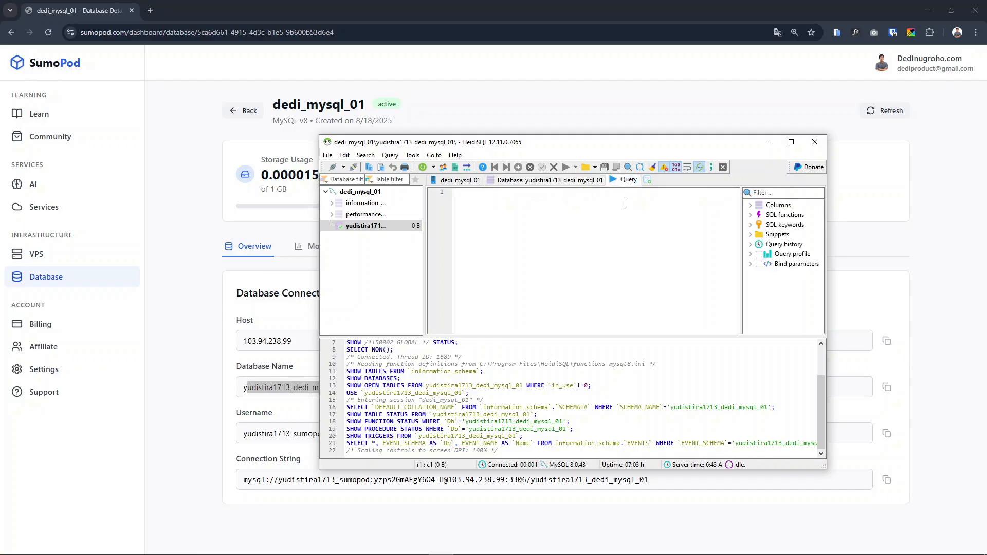
{"action": "left_click", "coordinate": [559, 184]}
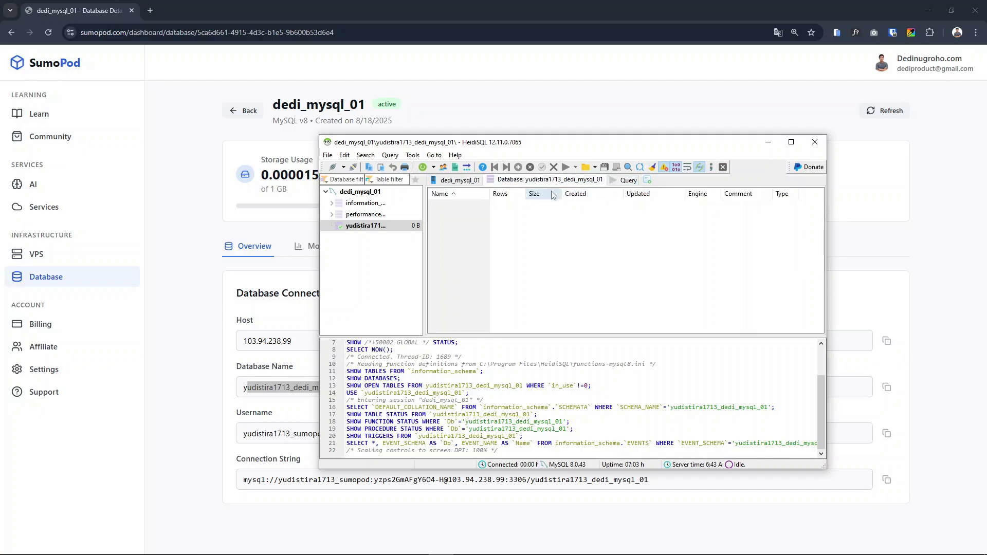
{"action": "left_click", "coordinate": [626, 182]}
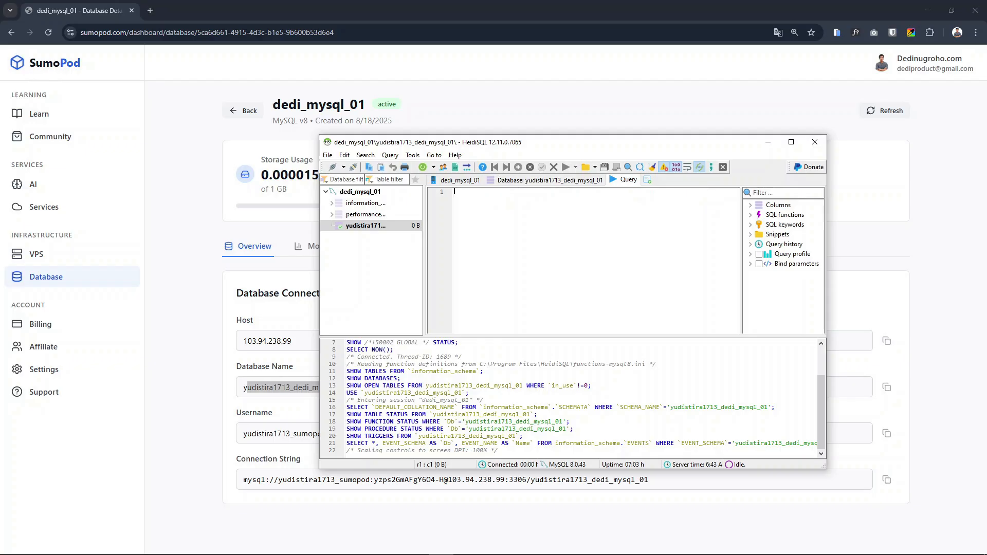
{"action": "key", "text": "alt+Tab"}
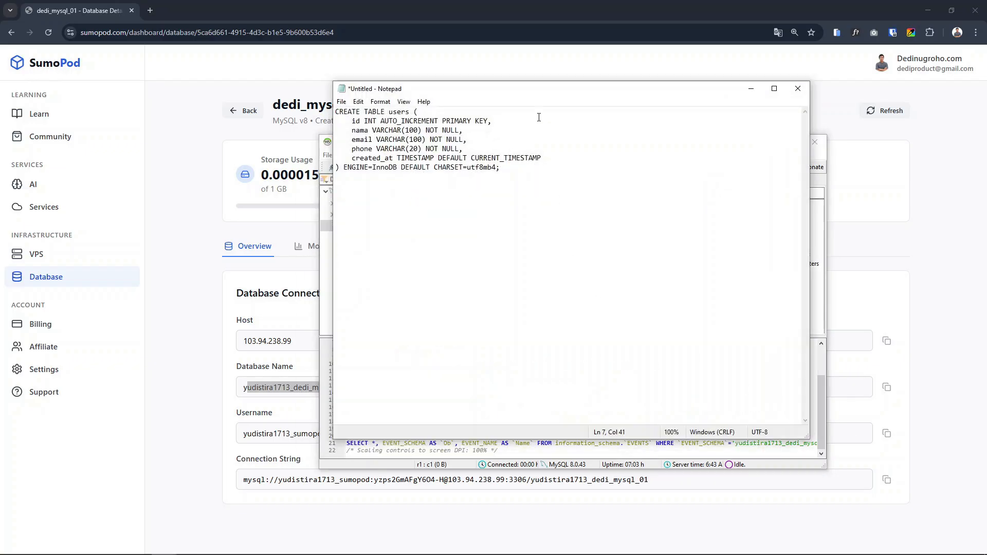
{"action": "left_click_drag", "start_coordinate": [557, 90], "coordinate": [621, 175]}
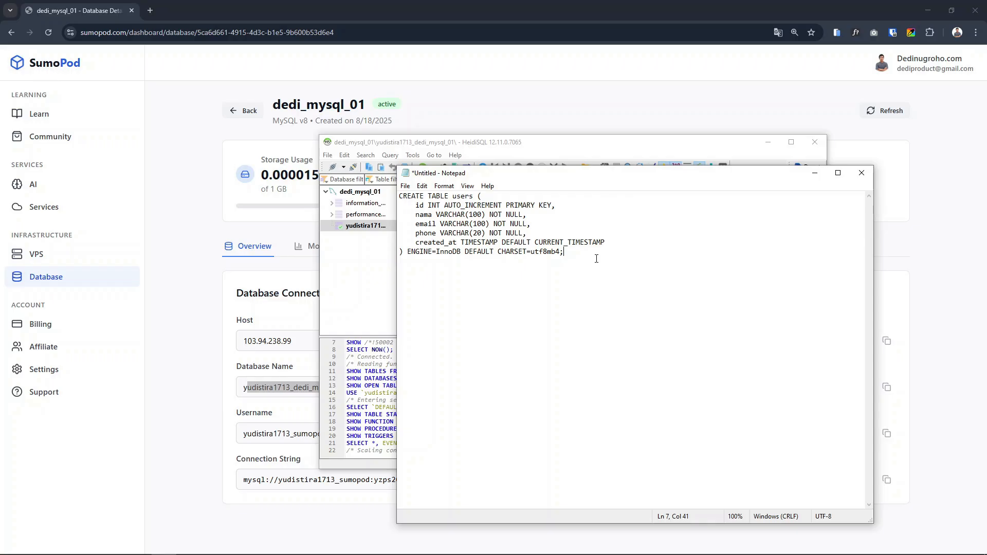
{"action": "key", "text": "ctrl+a"}
{"action": "key", "text": "ctrl+c"}
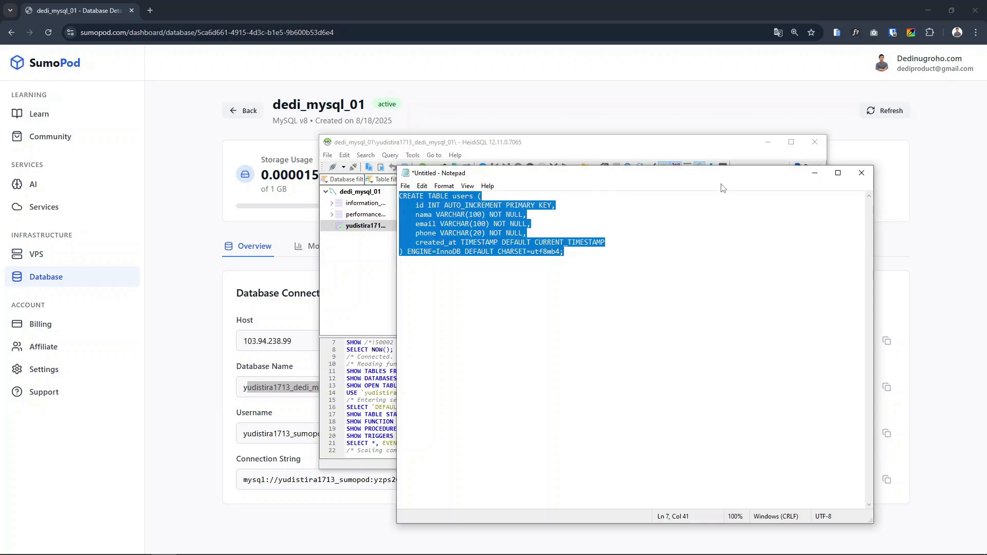
{"action": "left_click", "coordinate": [814, 173]}
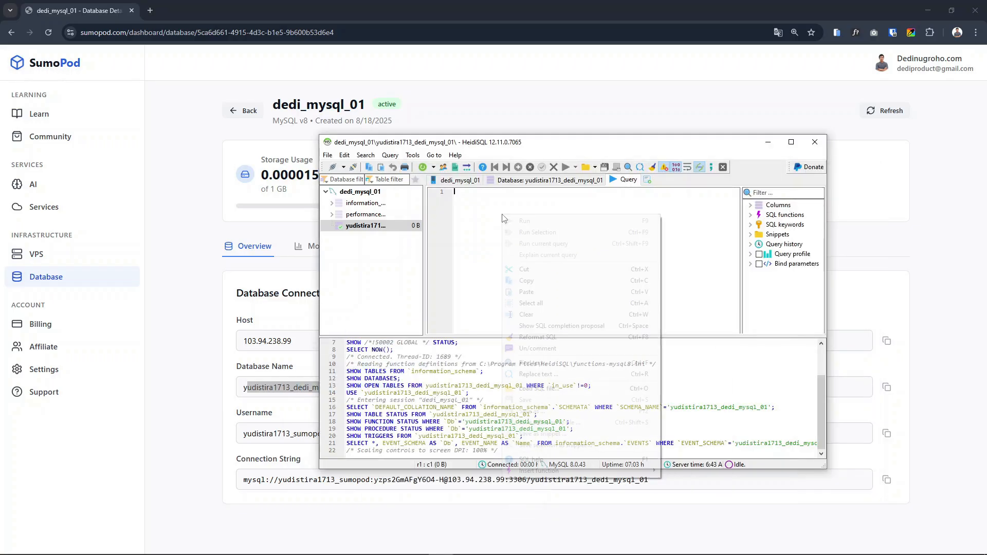
{"action": "right_click", "coordinate": [504, 218]}
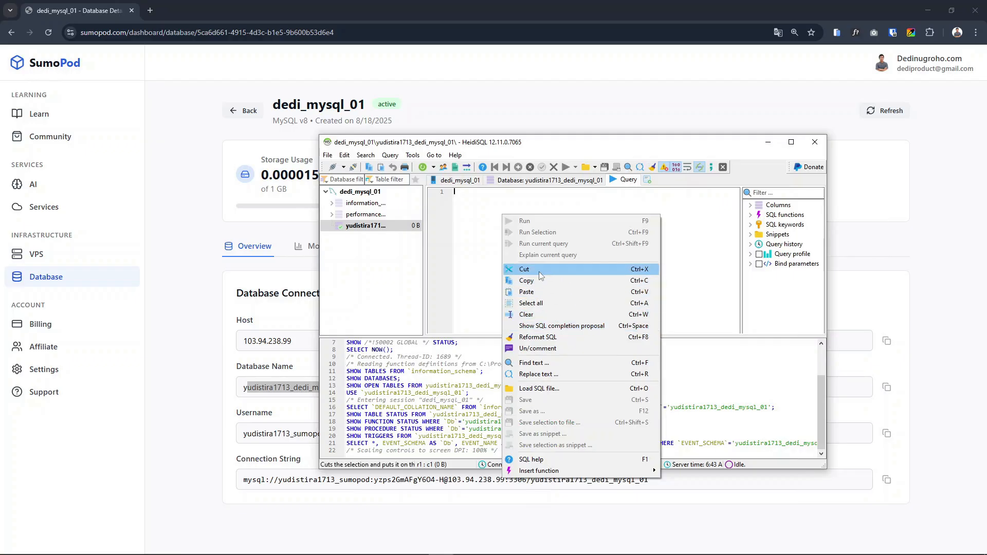
{"action": "left_click", "coordinate": [526, 291]}
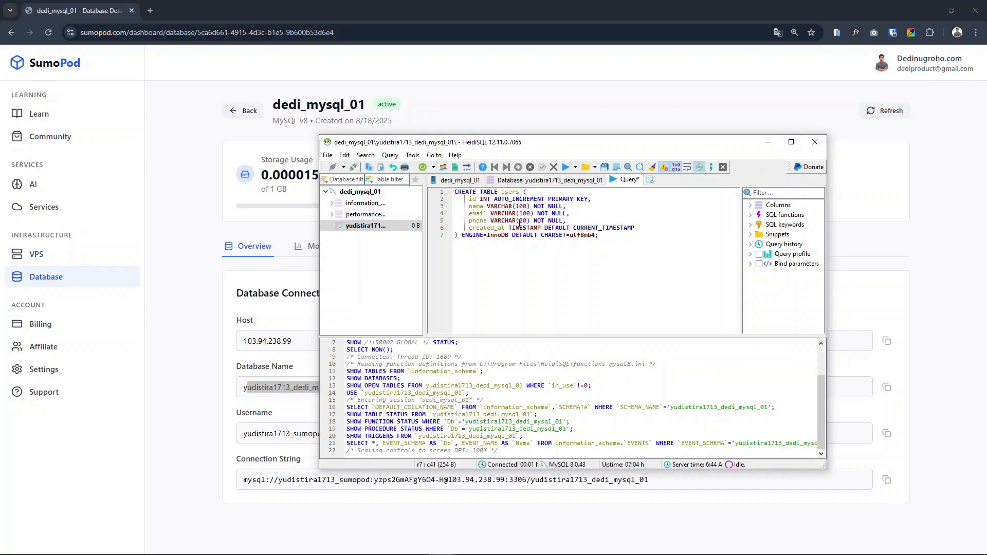
Examine the table name, column names, AUTO_INCREMENT, data types and CURRENT_TIMESTAMP default in the CREATE TABLE users query
{"action": "double_click", "coordinate": [512, 192]}
{"action": "left_click", "coordinate": [512, 198]}
{"action": "double_click", "coordinate": [511, 192]}
{"action": "double_click", "coordinate": [472, 199]}
{"action": "left_click", "coordinate": [473, 214]}
{"action": "double_click", "coordinate": [476, 220]}
{"action": "double_click", "coordinate": [477, 227]}
{"action": "left_click", "coordinate": [472, 206]}
{"action": "left_click", "coordinate": [497, 199]}
{"action": "double_click", "coordinate": [528, 200]}
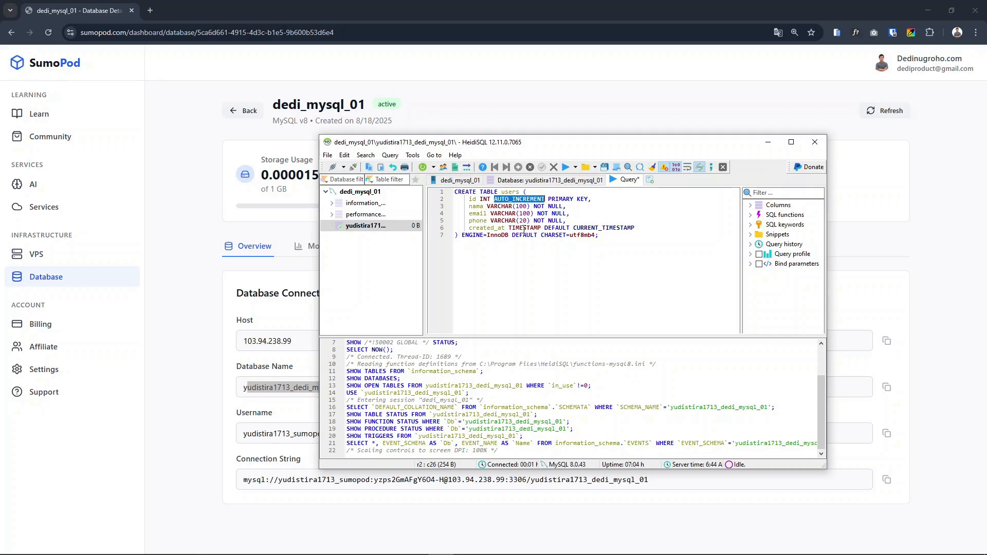
{"action": "double_click", "coordinate": [523, 221]}
{"action": "double_click", "coordinate": [527, 228]}
{"action": "left_click", "coordinate": [610, 228]}
{"action": "double_click", "coordinate": [610, 229]}
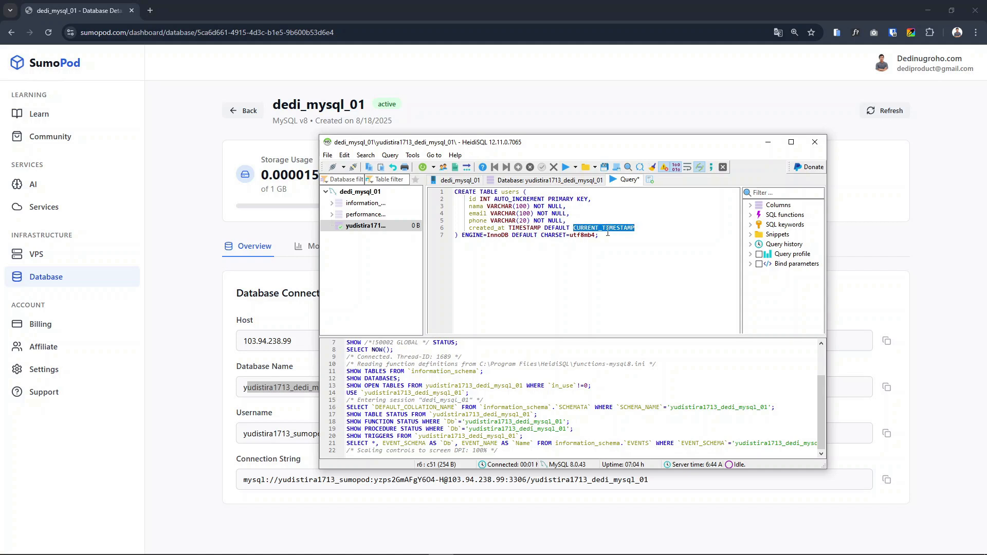
Run the CREATE TABLE users query on the database
{"action": "left_click", "coordinate": [633, 242]}
{"action": "right_click", "coordinate": [617, 207]}
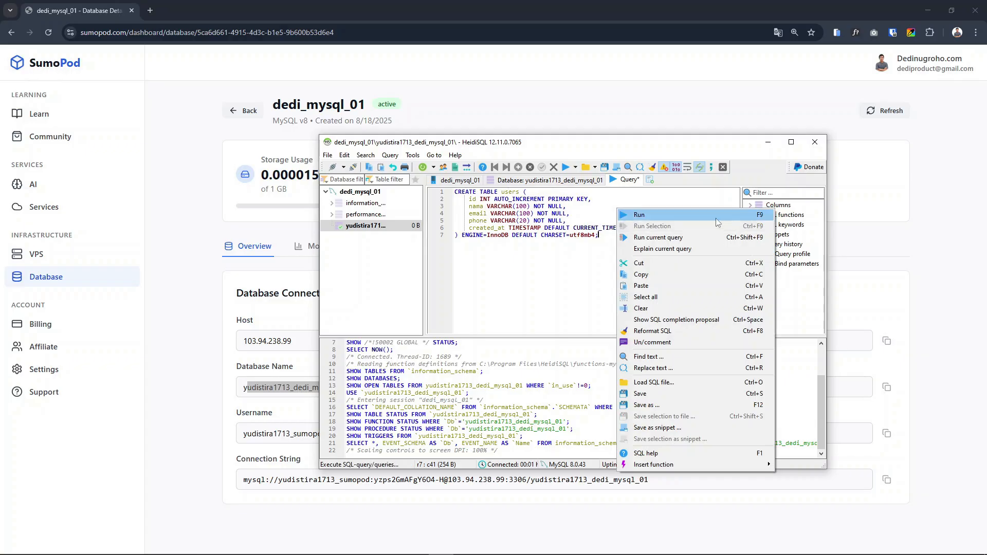
{"action": "left_click", "coordinate": [671, 216]}
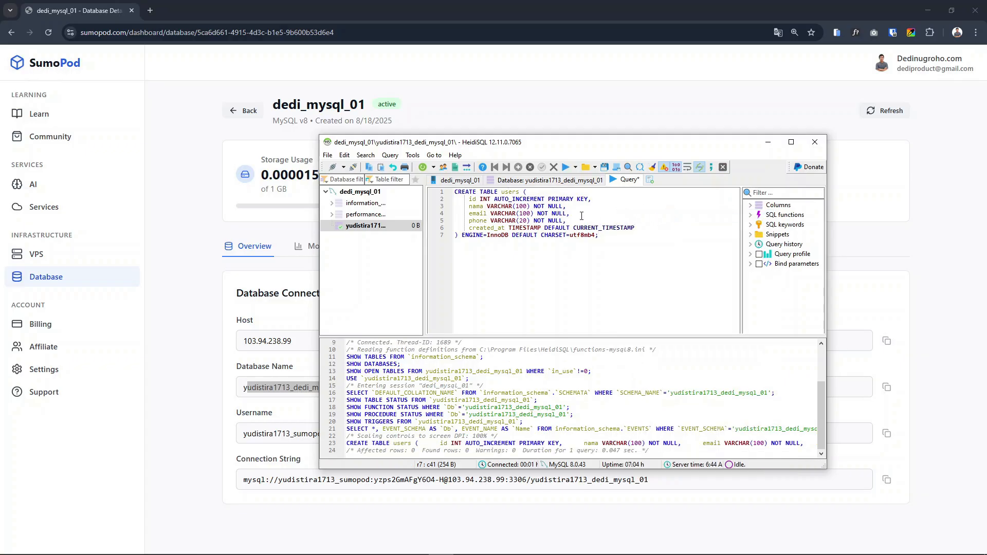
Refresh the database tree, expand the dedi_mysql_01 database and select its users table
{"action": "right_click", "coordinate": [357, 252]}
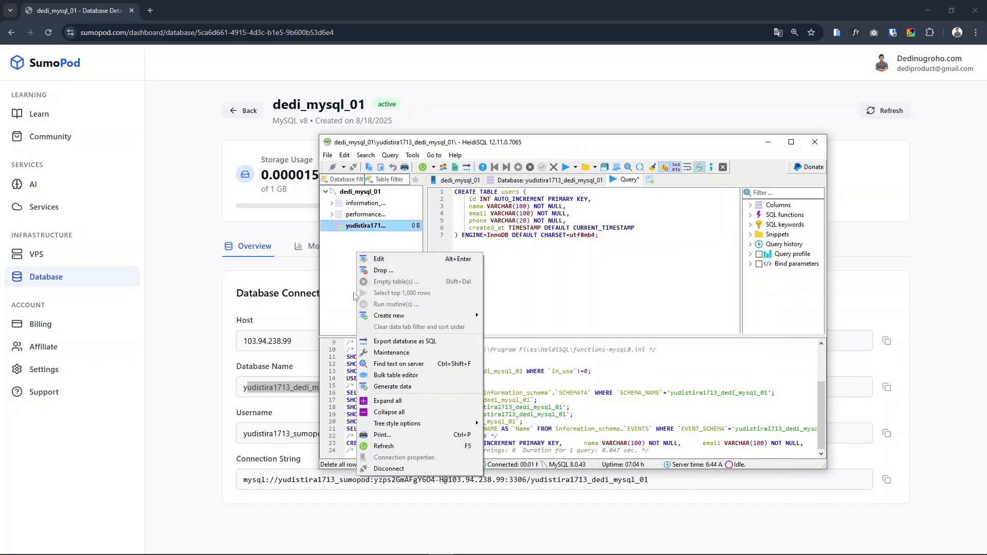
{"action": "left_click", "coordinate": [383, 446]}
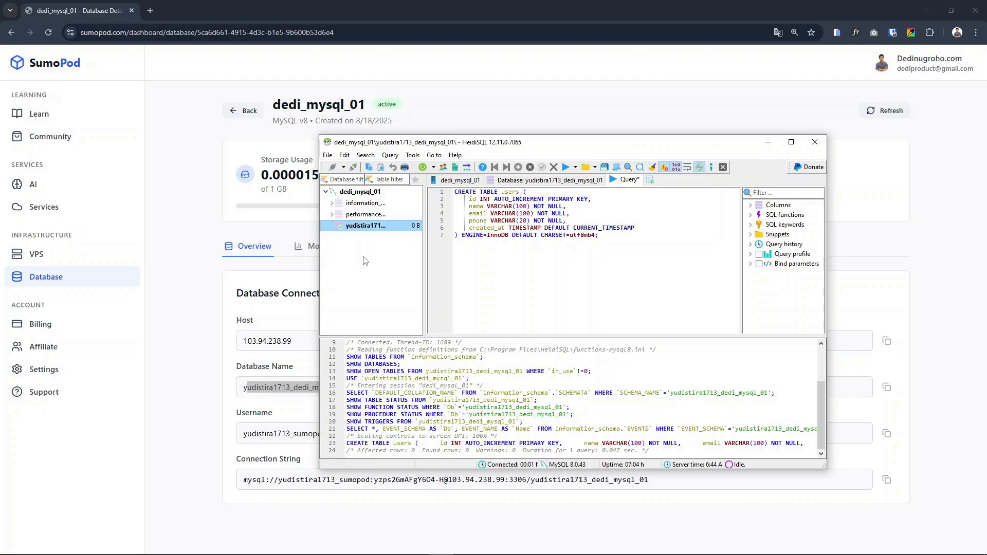
{"action": "right_click", "coordinate": [329, 271]}
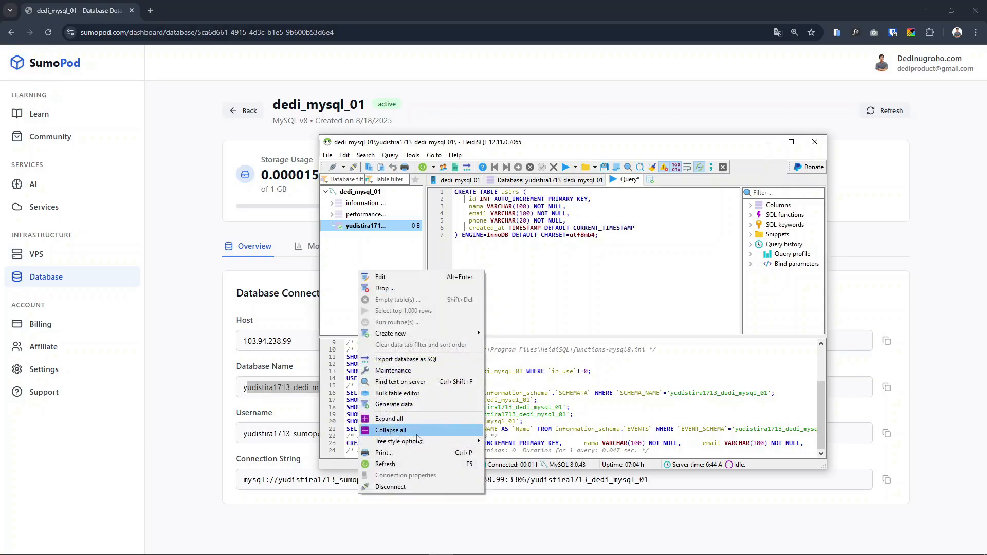
{"action": "left_click", "coordinate": [417, 465]}
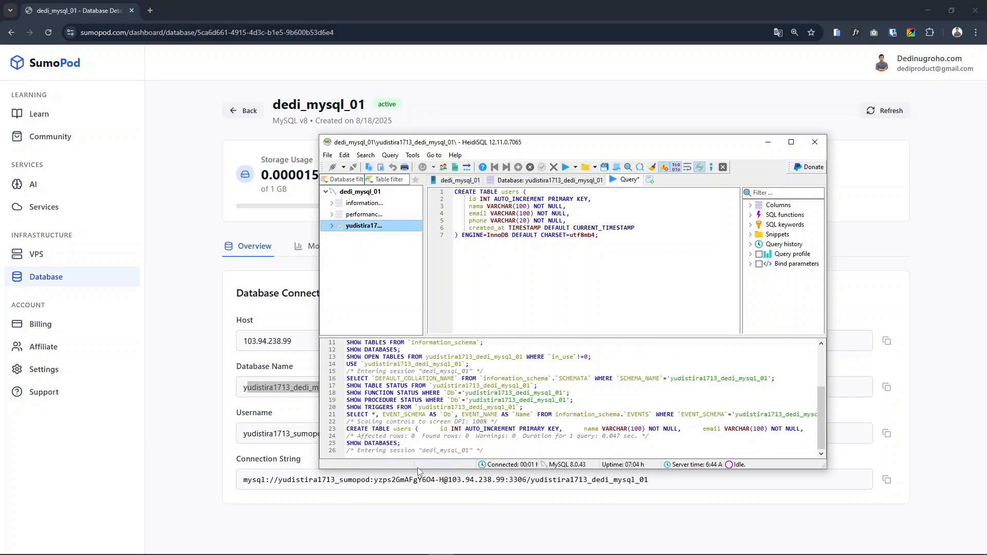
{"action": "left_click", "coordinate": [332, 226]}
{"action": "left_click", "coordinate": [353, 237]}
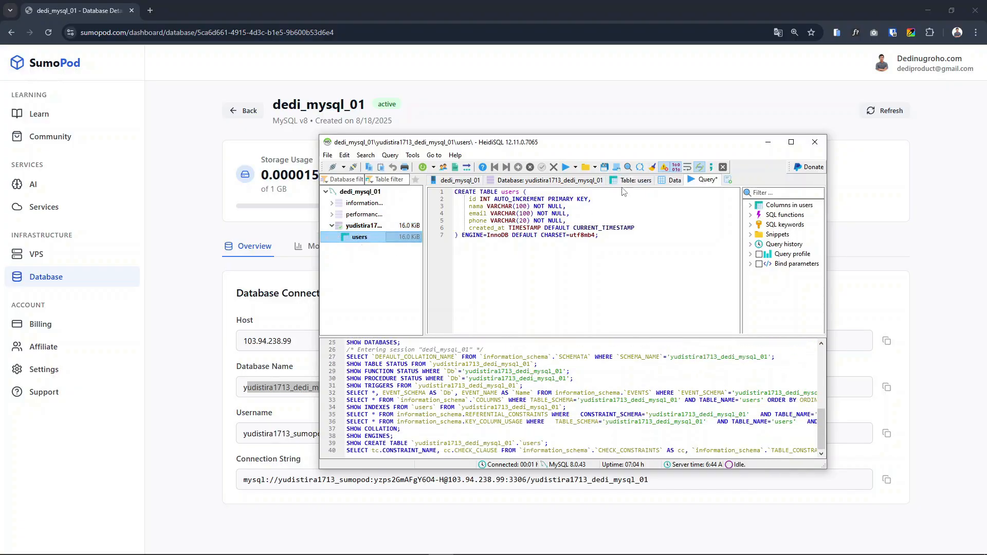
Examine the column structure and the data rows of the new users table
{"action": "left_click", "coordinate": [632, 180]}
{"action": "left_click", "coordinate": [671, 180]}
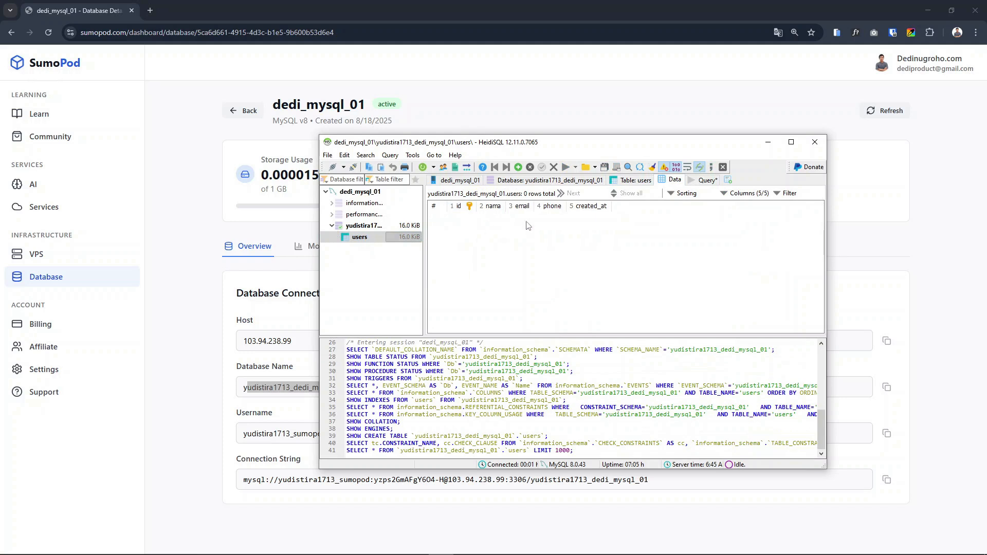
{"action": "left_click", "coordinate": [624, 180]}
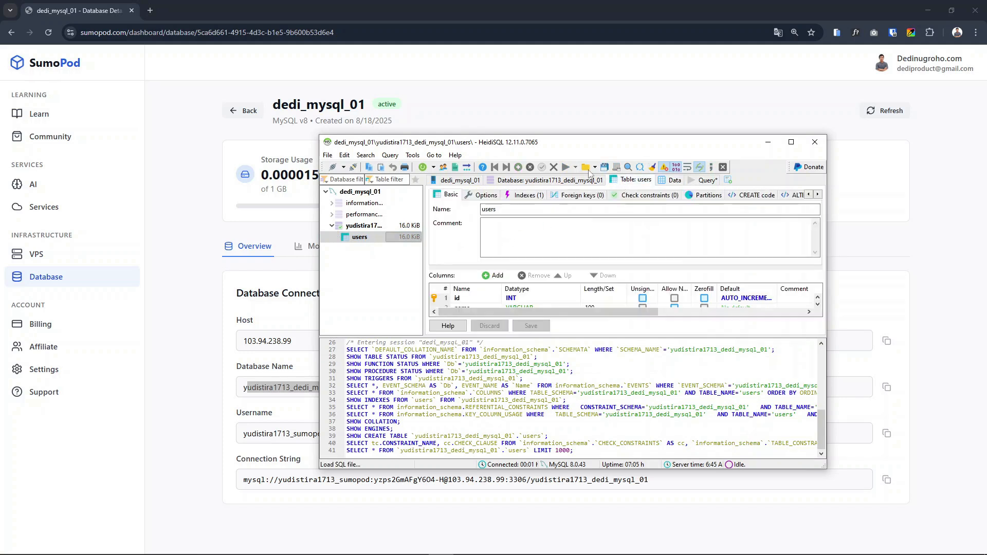
{"action": "left_click", "coordinate": [675, 181]}
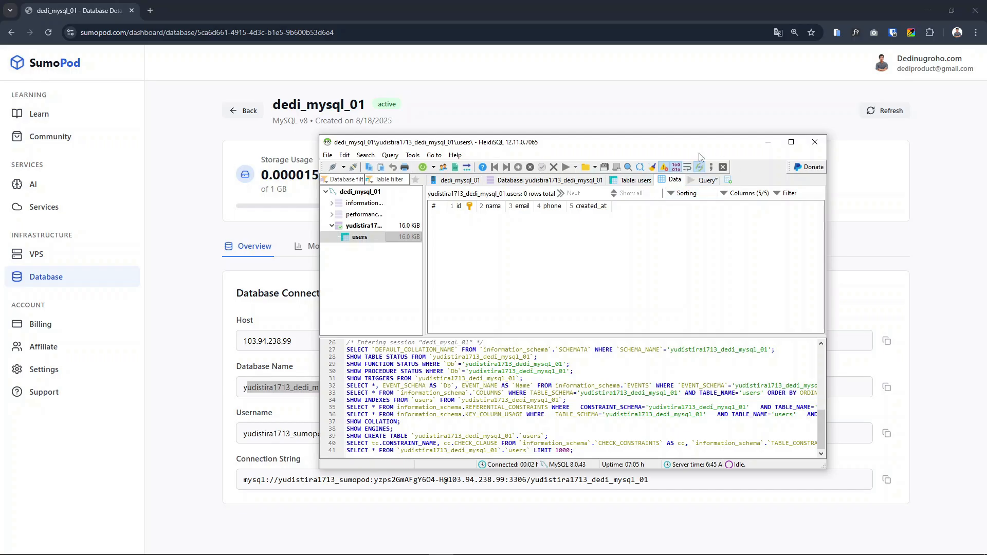
{"action": "left_click", "coordinate": [366, 238]}
{"action": "left_click", "coordinate": [671, 183]}
{"action": "left_click", "coordinate": [362, 240]}
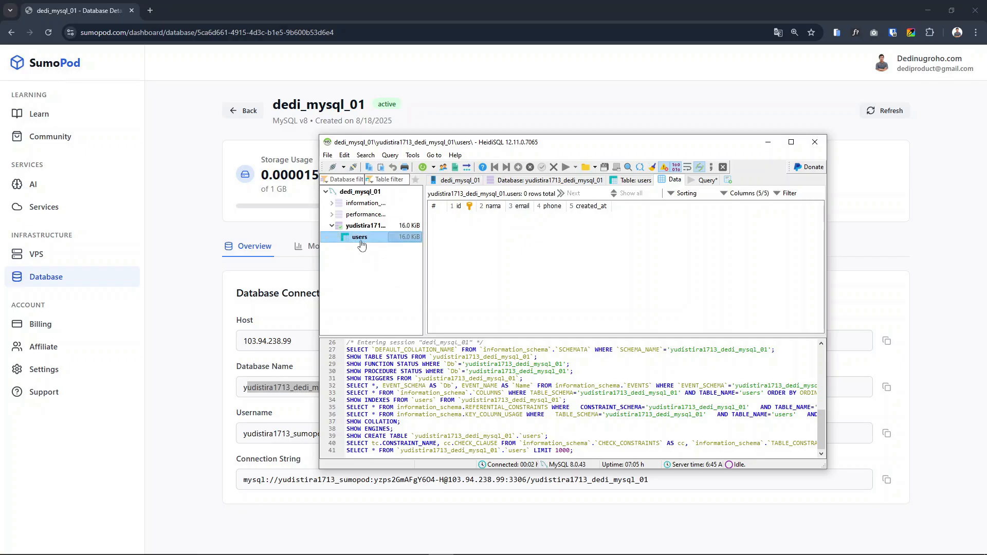
{"action": "left_click", "coordinate": [544, 261]}
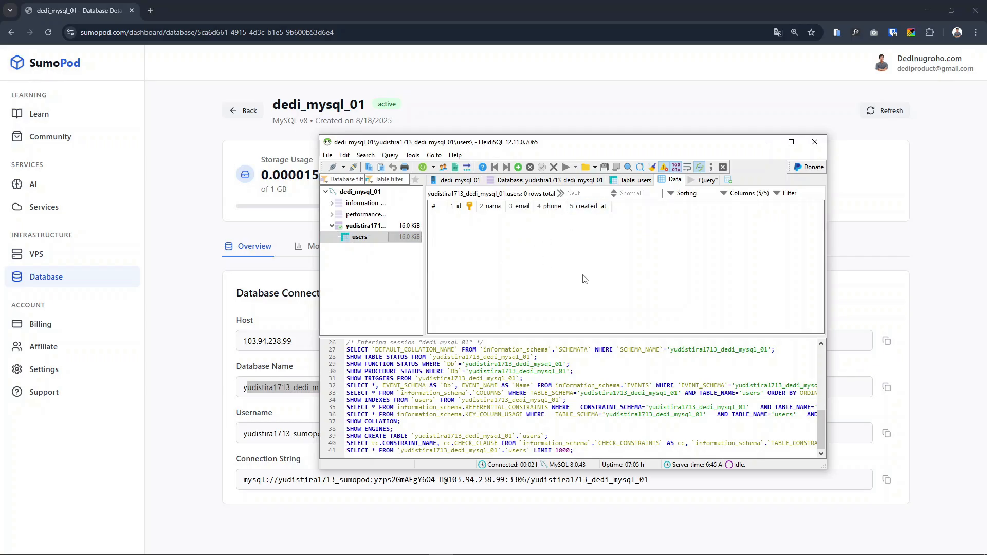
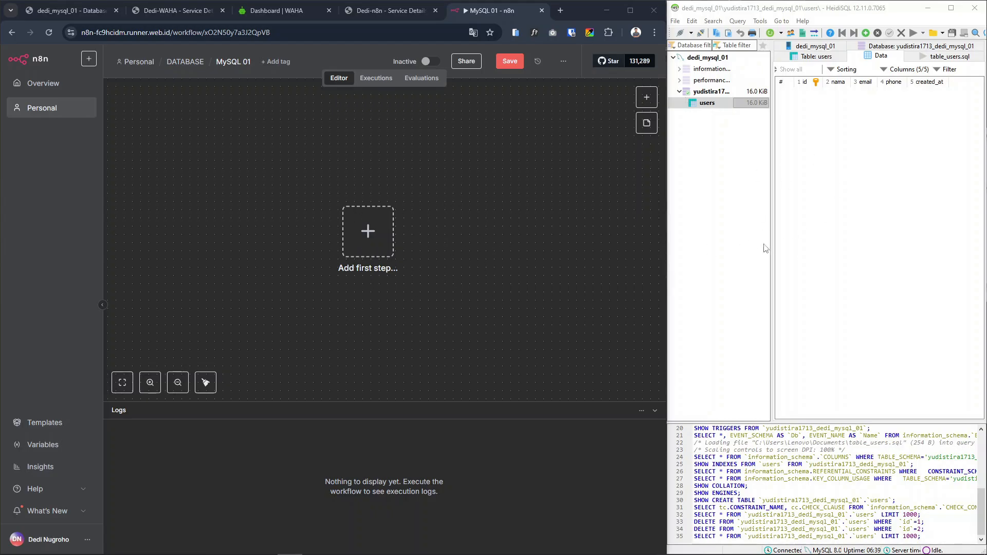
Refresh the data rows of the users table in HeidiSQL
{"action": "left_click", "coordinate": [845, 168]}
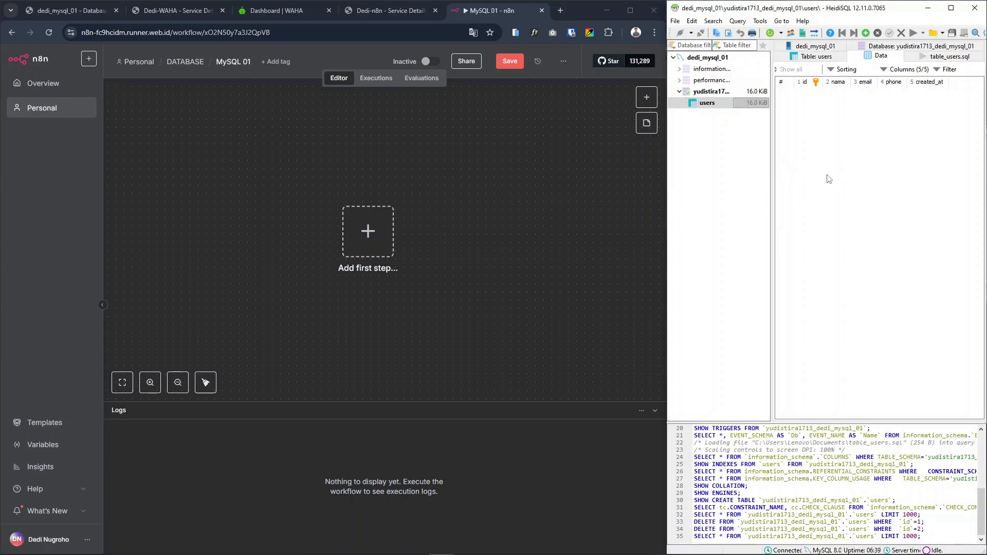
{"action": "right_click", "coordinate": [841, 176]}
{"action": "left_click", "coordinate": [880, 415]}
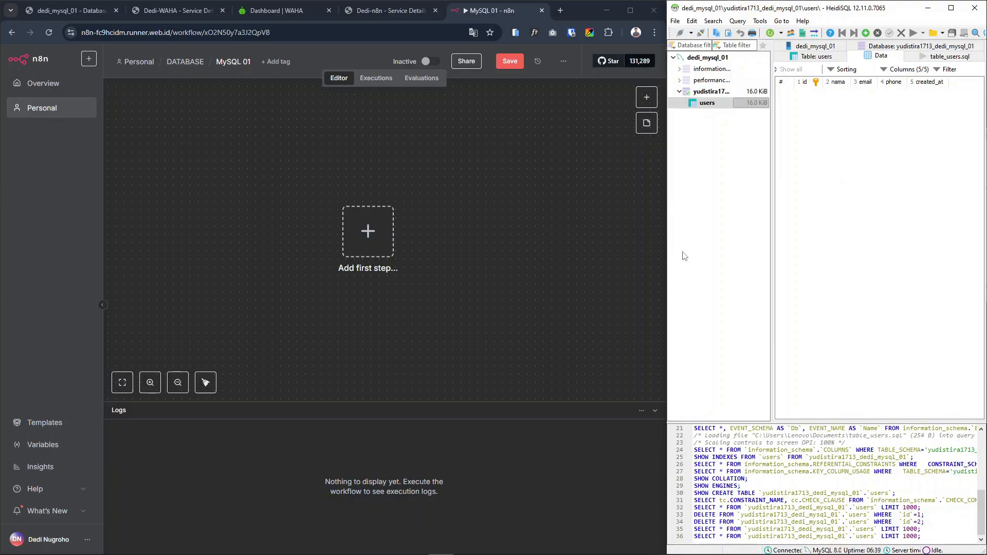
Switch to n8n and add an On form submission trigger as the first step of the MySQL 01 workflow
{"action": "left_click_drag", "start_coordinate": [354, 248], "coordinate": [255, 223]}
{"action": "left_click", "coordinate": [267, 217]}
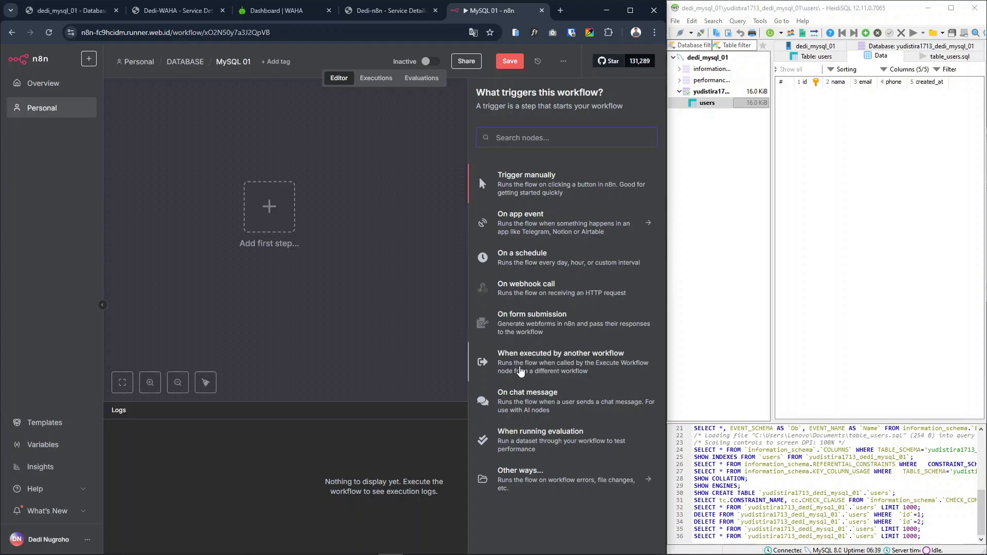
{"action": "left_click", "coordinate": [543, 332]}
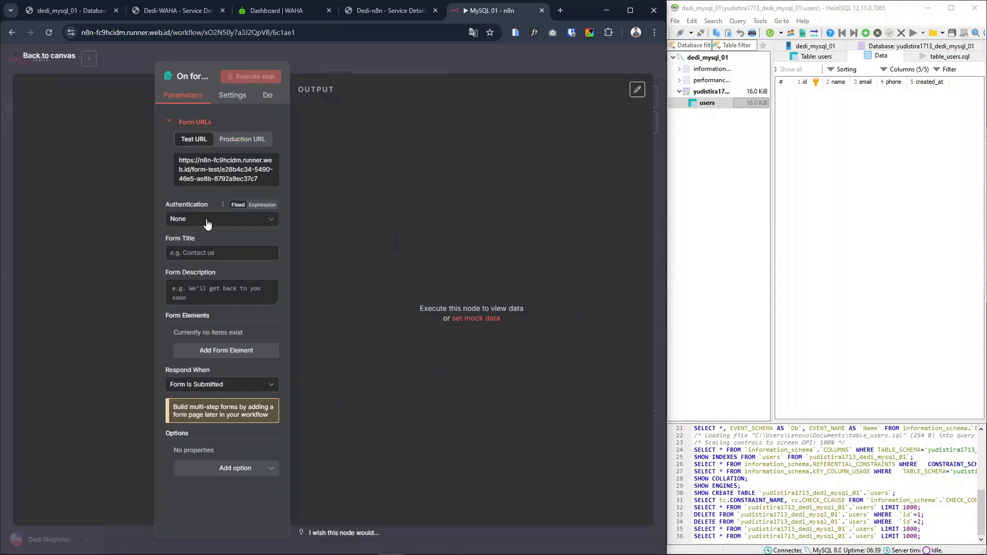
Set the form title to "MySQL 01" and the description to "Form Input User", and add a first form element
{"action": "left_click", "coordinate": [199, 253]}
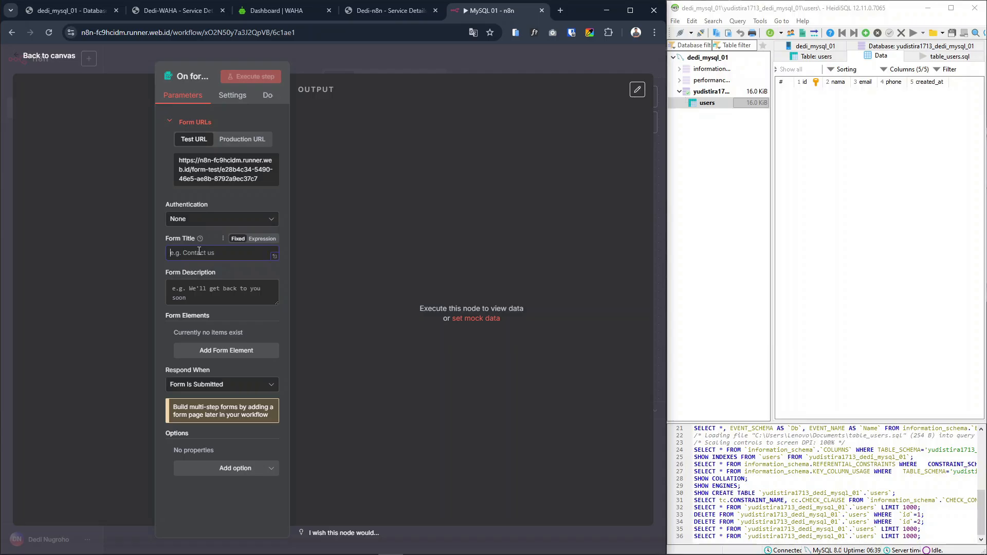
{"action": "type", "text": "MySQL 01"}
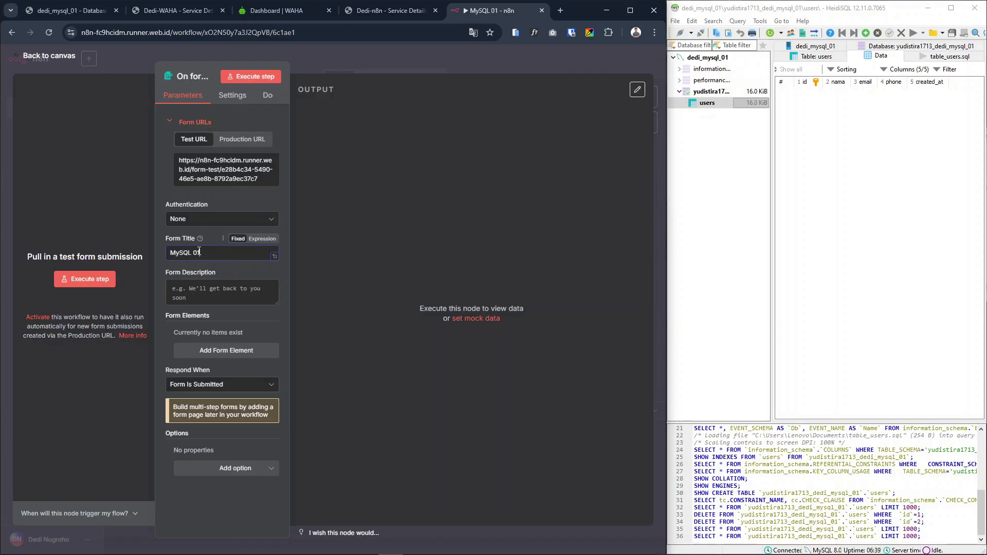
{"action": "left_click", "coordinate": [202, 296]}
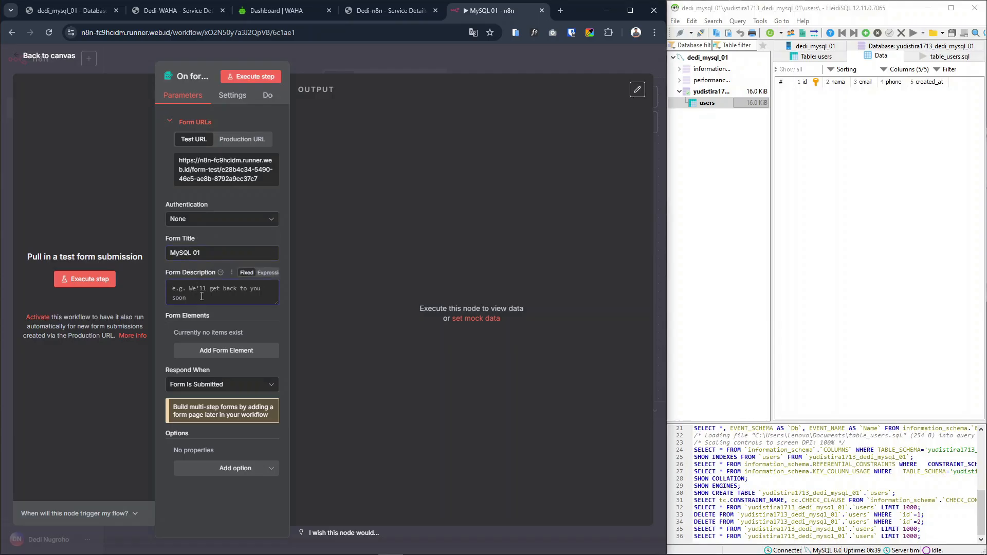
{"action": "type", "text": "Form Input User"}
{"action": "left_click", "coordinate": [237, 350]}
{"action": "scroll", "coordinate": [221, 331], "scroll_direction": "down", "scroll_amount": 2}
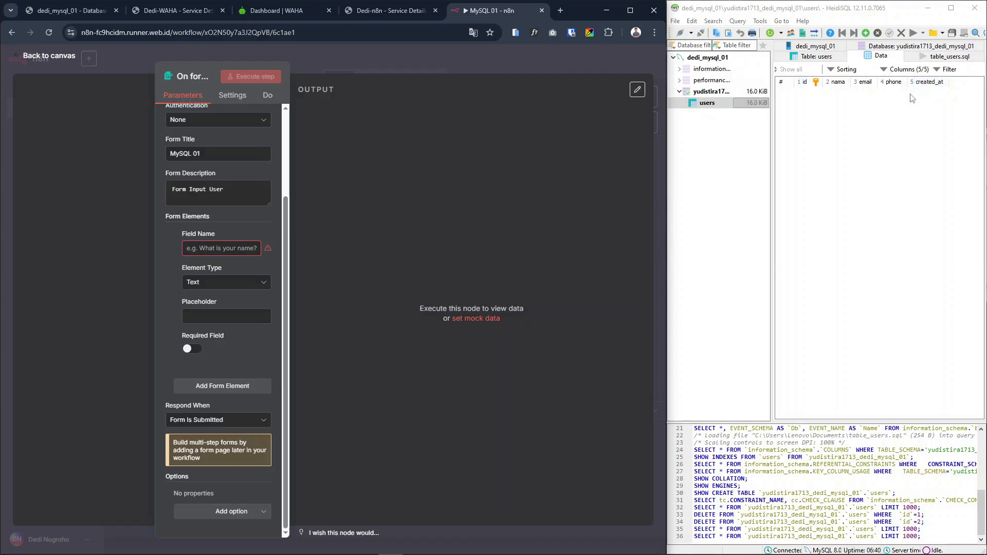
{"action": "left_click", "coordinate": [807, 85]}
{"action": "left_click", "coordinate": [807, 86]}
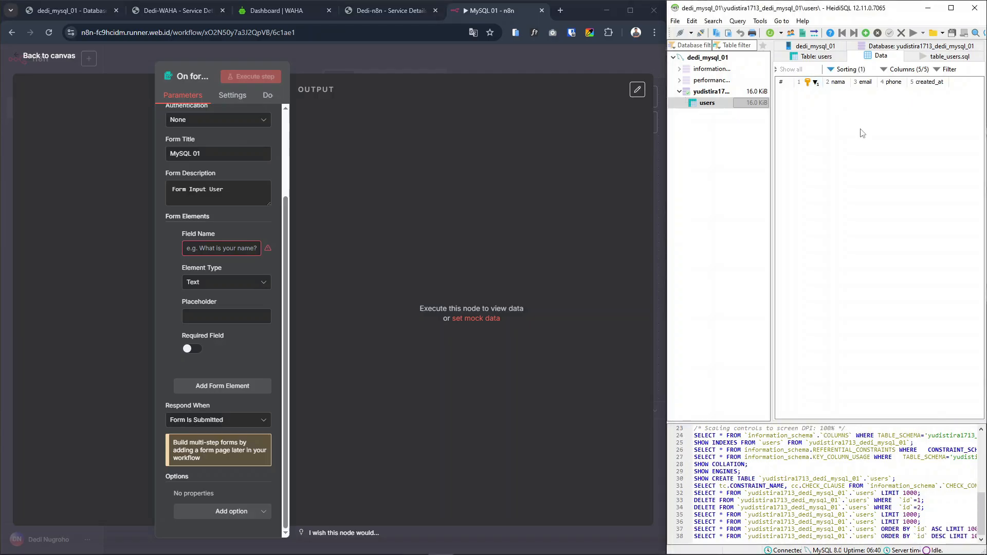
{"action": "left_click", "coordinate": [807, 85]}
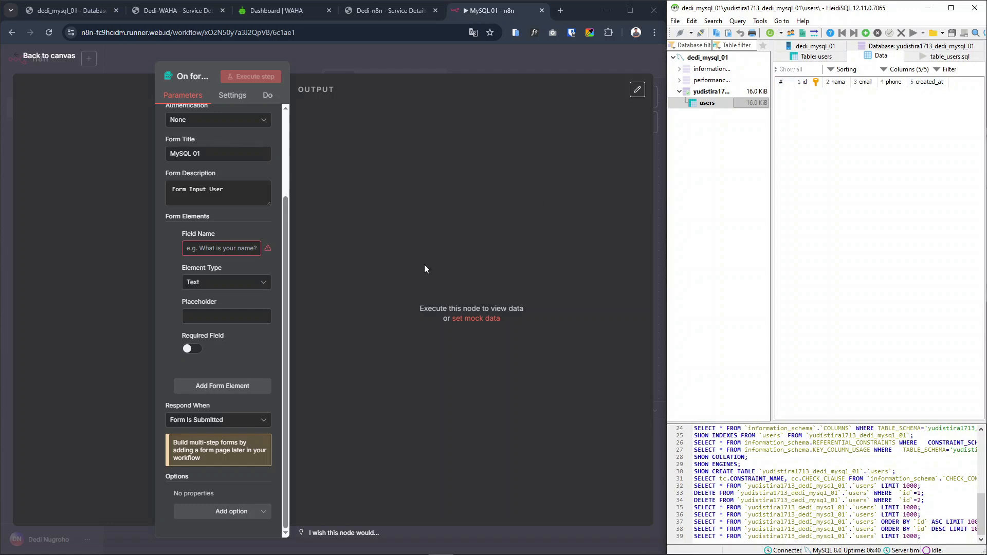
Configure the first form element as a required Text field named "Nama" with the placeholder "Input Nama"
{"action": "left_click", "coordinate": [230, 248]}
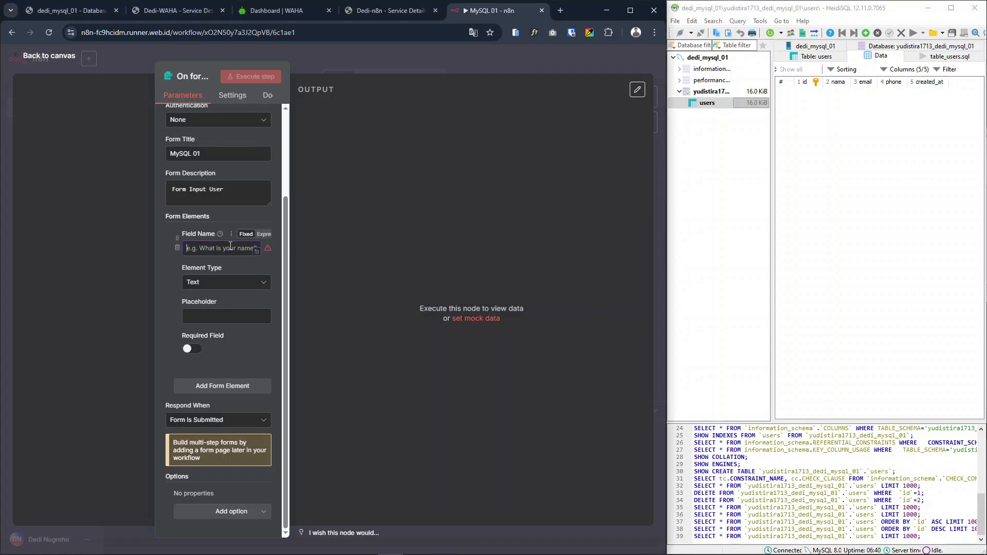
{"action": "type", "text": "Nama"}
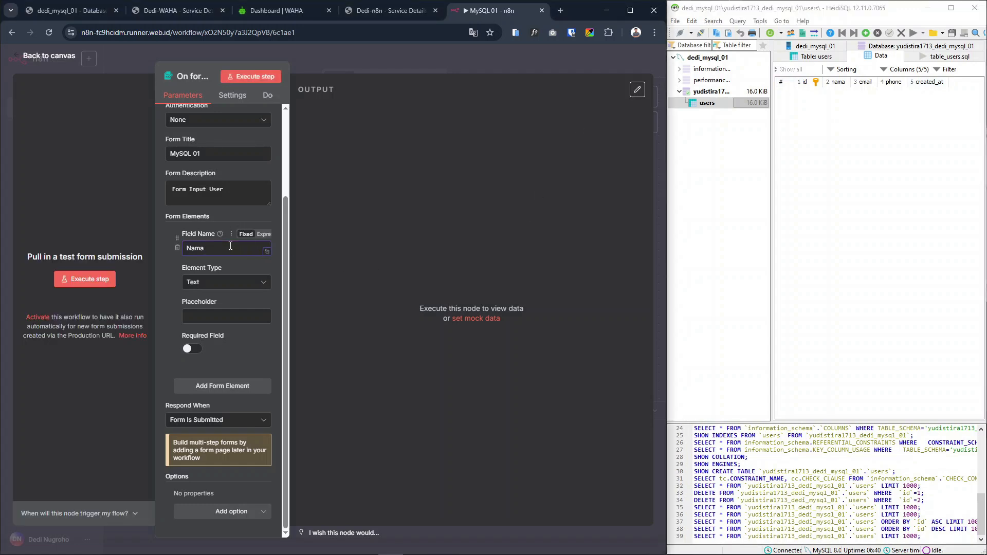
{"action": "left_click", "coordinate": [229, 282]}
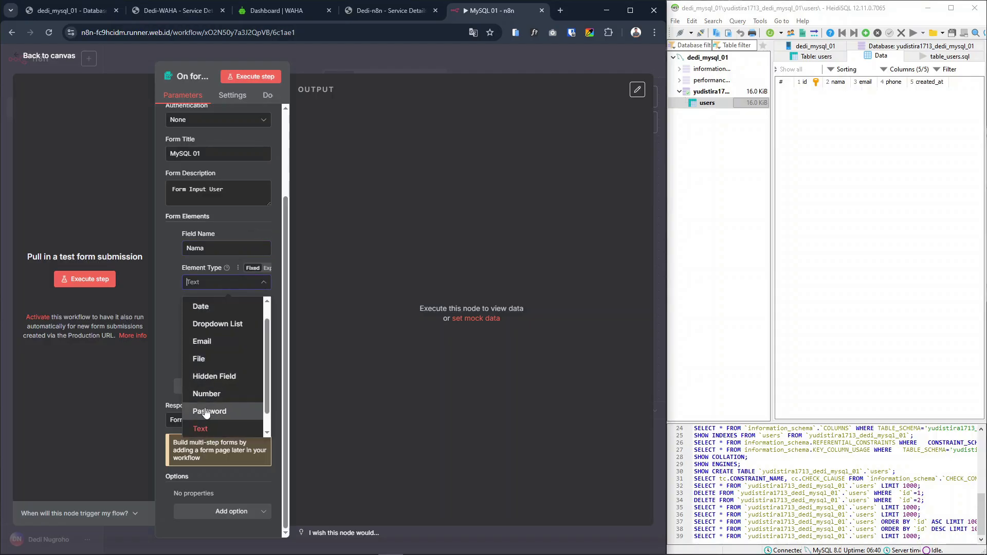
{"action": "left_click", "coordinate": [201, 428]}
{"action": "left_click", "coordinate": [224, 315]}
{"action": "type", "text": "Nm"}
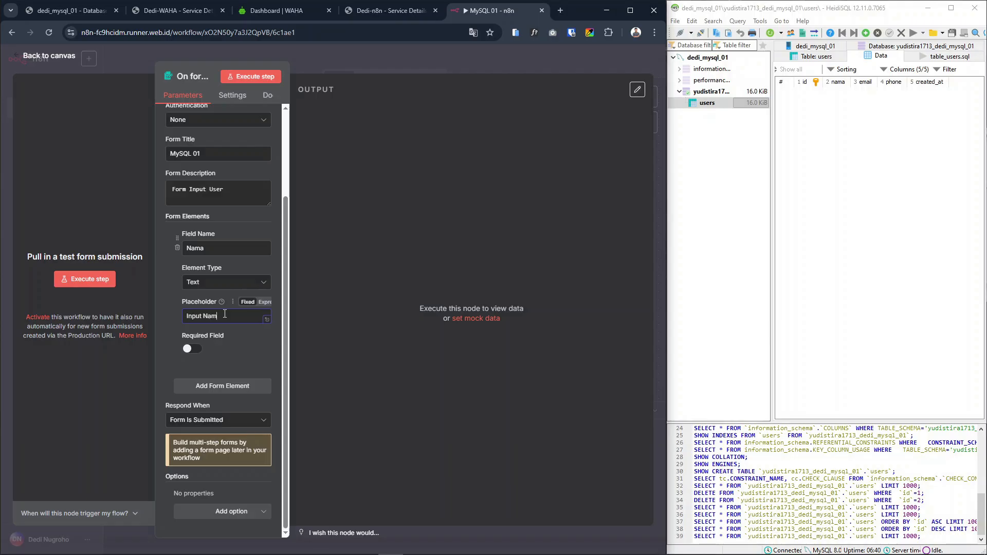
{"action": "left_click", "coordinate": [192, 348]}
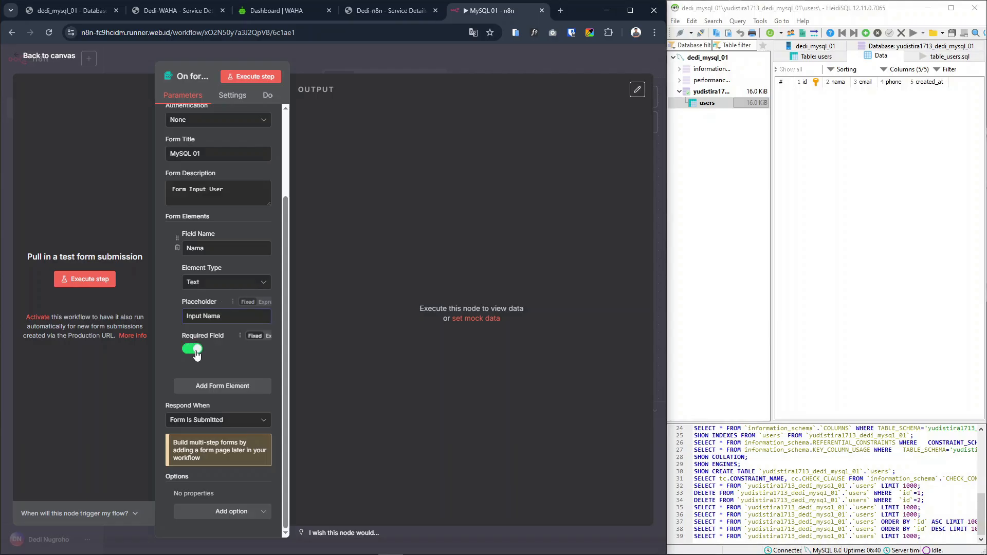
Add a second form element as a required Email-type field named "Email" with the placeholder "Input Email"
{"action": "left_click", "coordinate": [219, 386]}
{"action": "scroll", "coordinate": [221, 334], "scroll_direction": "down", "scroll_amount": 3}
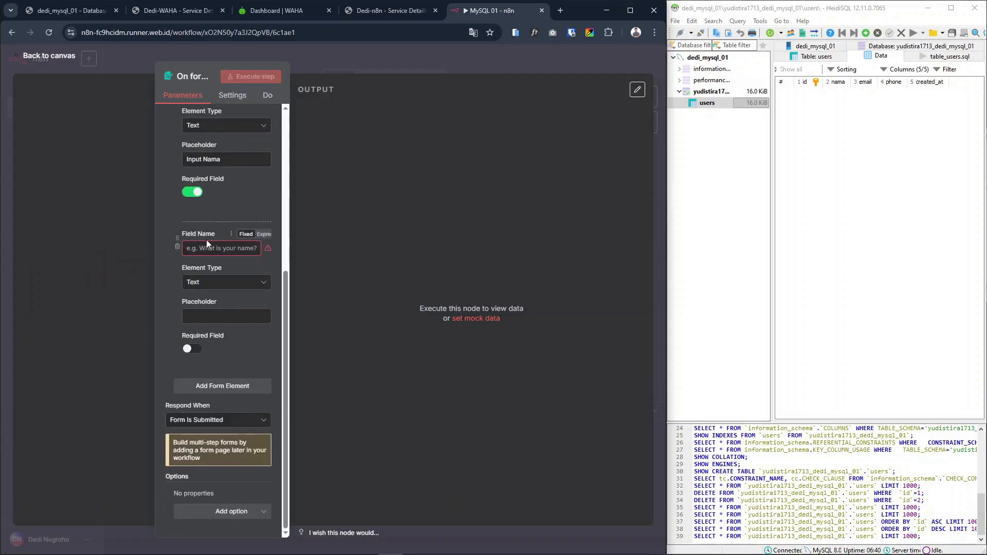
{"action": "scroll", "coordinate": [210, 231], "scroll_direction": "up", "scroll_amount": 4}
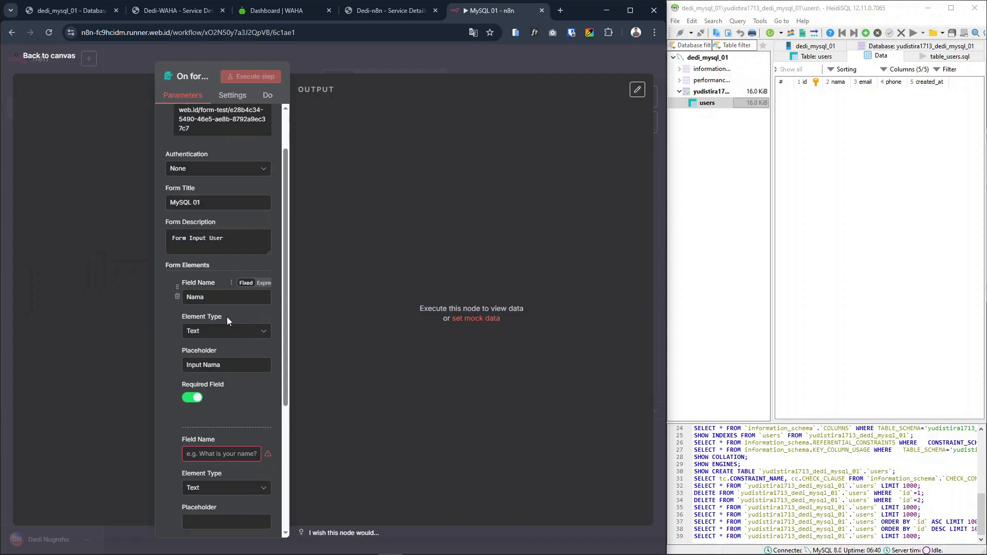
{"action": "scroll", "coordinate": [234, 305], "scroll_direction": "down", "scroll_amount": 3}
{"action": "scroll", "coordinate": [221, 320], "scroll_direction": "down", "scroll_amount": 1}
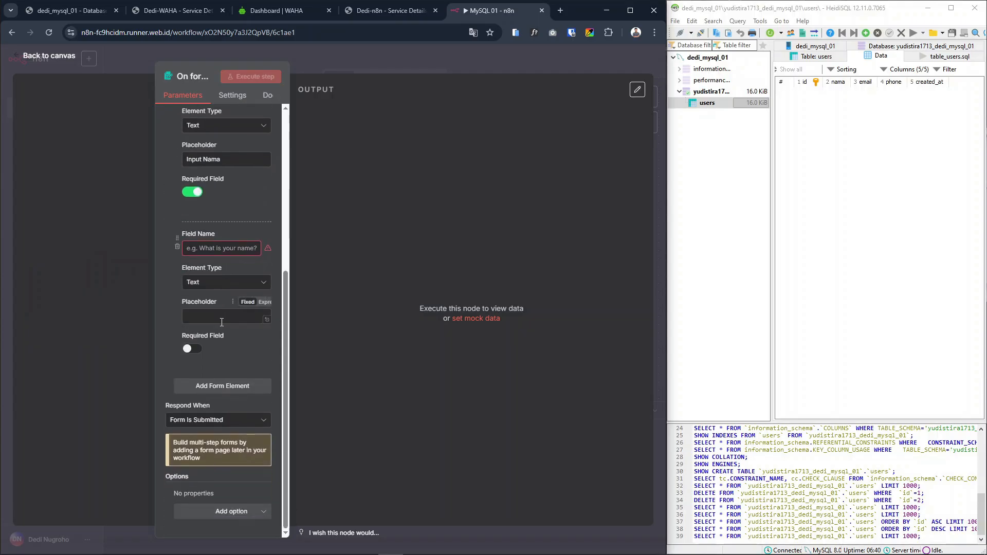
{"action": "left_click", "coordinate": [209, 249]}
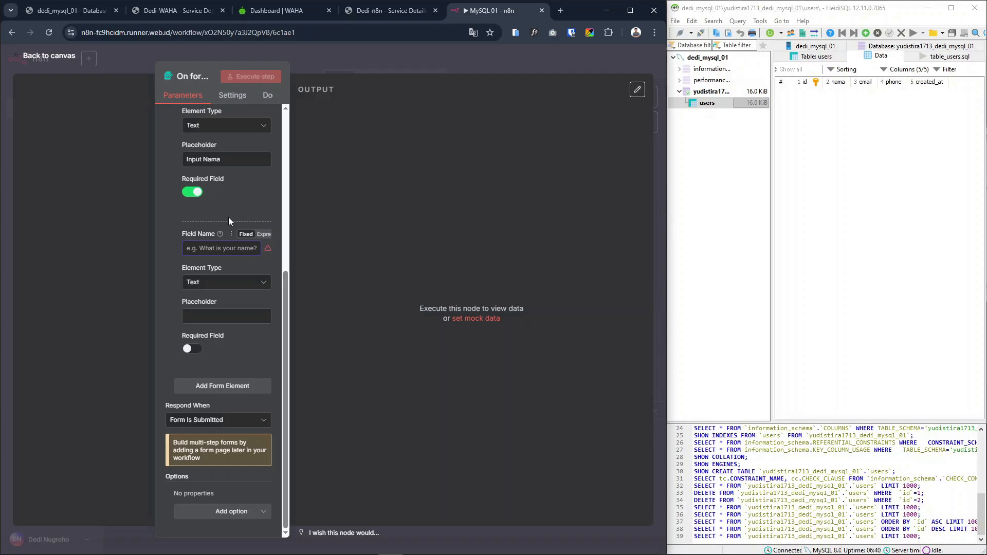
{"action": "type", "text": "Email"}
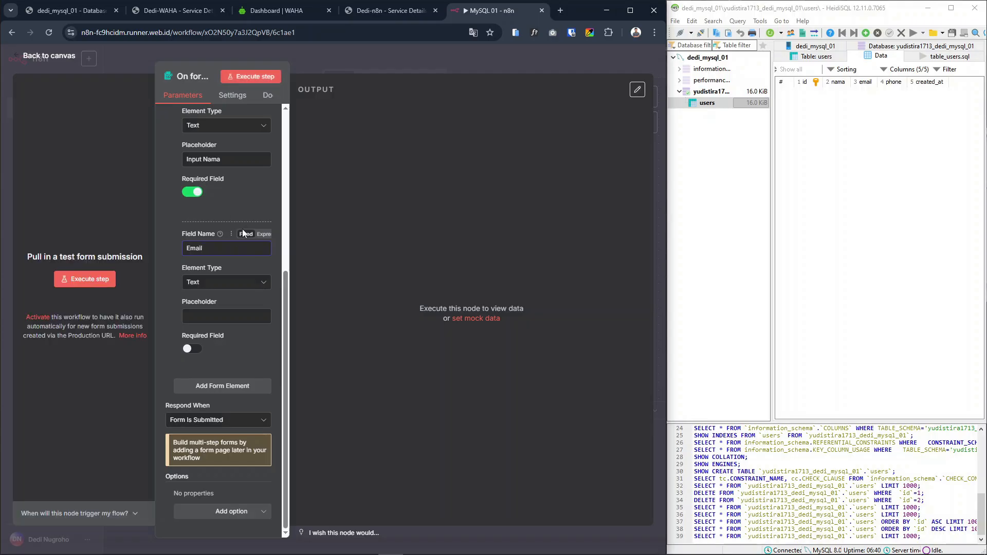
{"action": "left_click", "coordinate": [239, 283]}
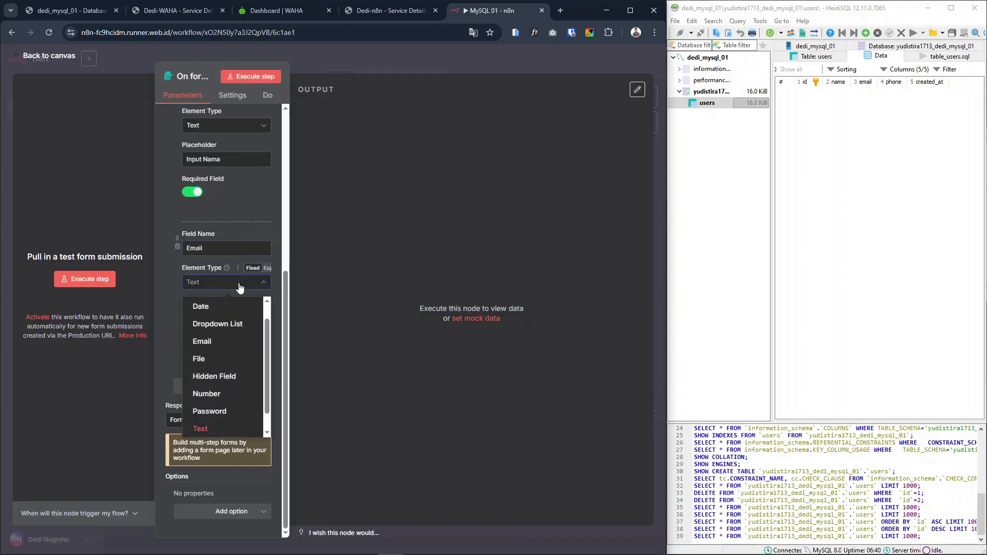
{"action": "left_click", "coordinate": [226, 342]}
{"action": "left_click", "coordinate": [221, 318]}
{"action": "type", "text": "Input "}
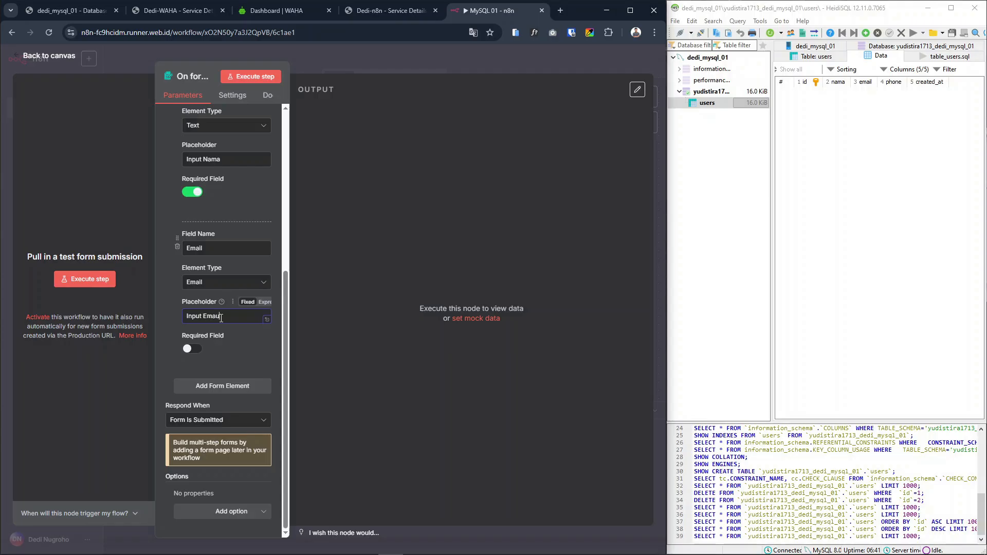
{"action": "type", "text": "Email"}
{"action": "left_click", "coordinate": [192, 348]}
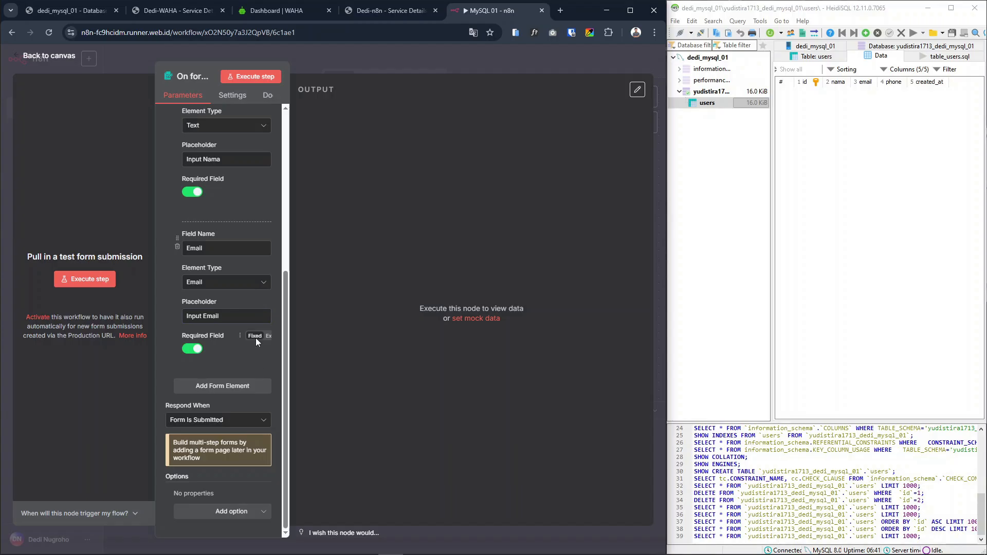
Add a third form element of type Number named "Phone" with the placeholder "Input Phone"
{"action": "left_click", "coordinate": [215, 386]}
{"action": "scroll", "coordinate": [215, 385], "scroll_direction": "down", "scroll_amount": 2}
{"action": "left_click", "coordinate": [216, 302]}
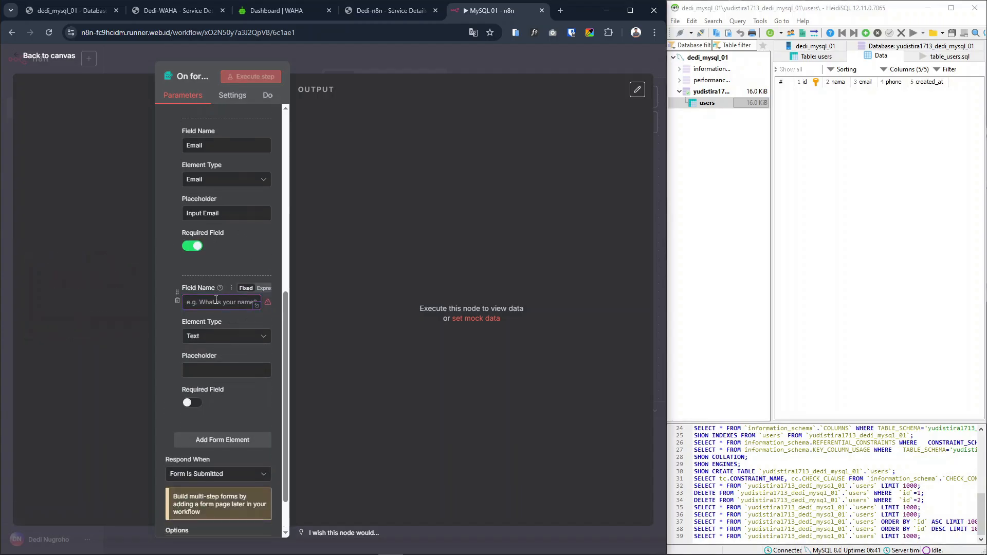
{"action": "type", "text": "Phone"}
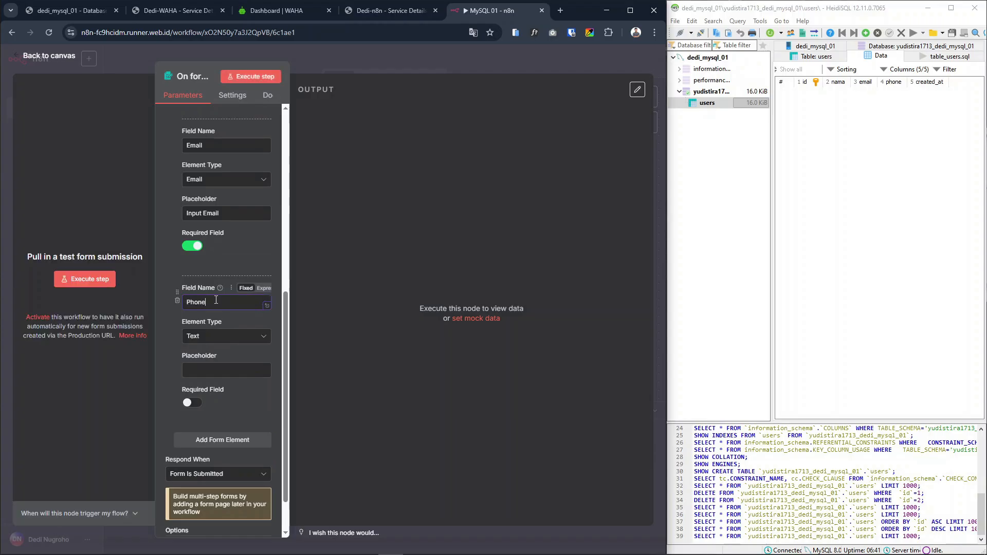
{"action": "left_click", "coordinate": [208, 337]}
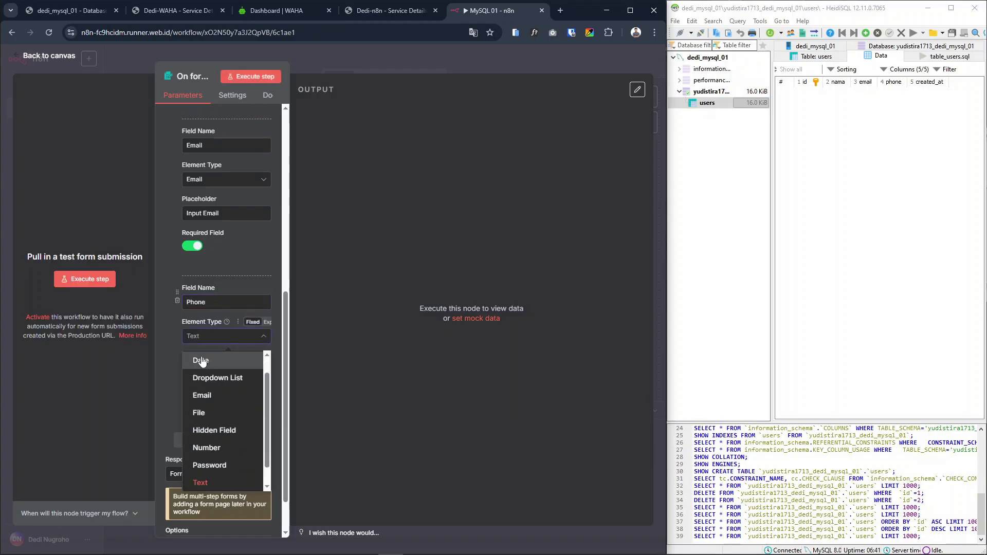
{"action": "left_click", "coordinate": [211, 448]}
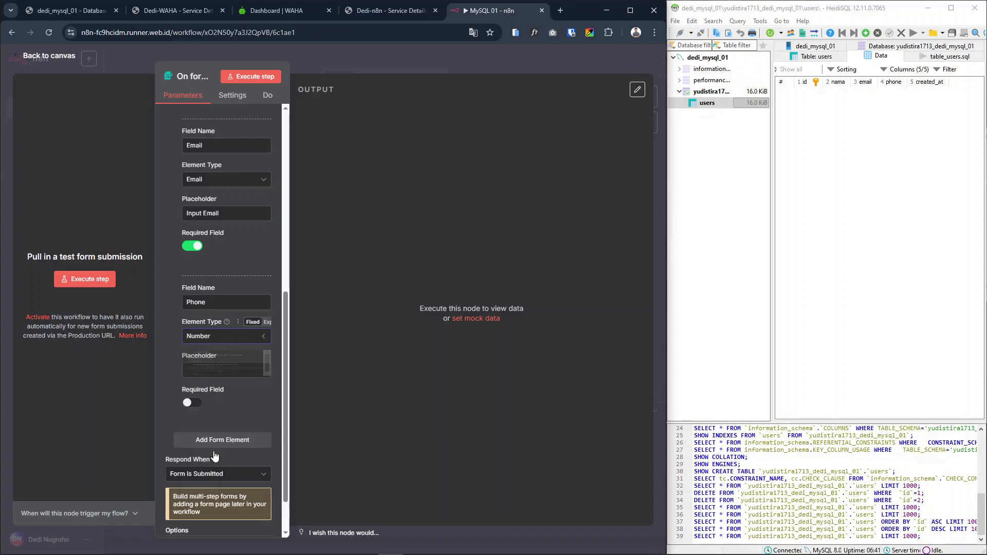
{"action": "left_click", "coordinate": [223, 370]}
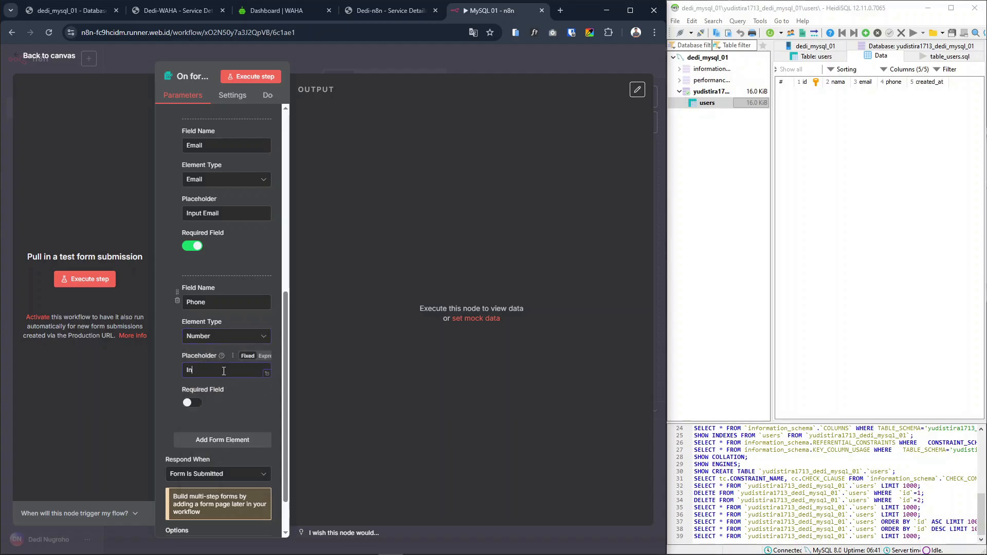
{"action": "type", "text": "Input Phone"}
Rename the first form field to "Name" and change its placeholder to "Input Name"
{"action": "scroll", "coordinate": [269, 221], "scroll_direction": "up", "scroll_amount": 5}
{"action": "left_click", "coordinate": [214, 195]}
{"action": "type", "text": "e"}
{"action": "left_click", "coordinate": [226, 262]}
{"action": "key", "text": "BackSpace"}
{"action": "type", "text": "e"}
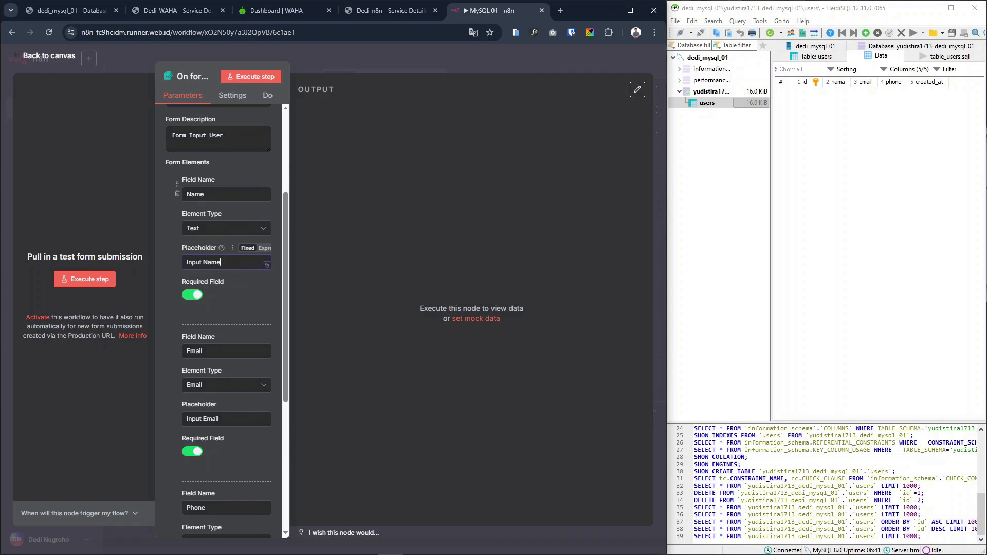
Make the Phone field required and keep the form's response set to Form Is Submitted
{"action": "scroll", "coordinate": [230, 260], "scroll_direction": "down", "scroll_amount": 5}
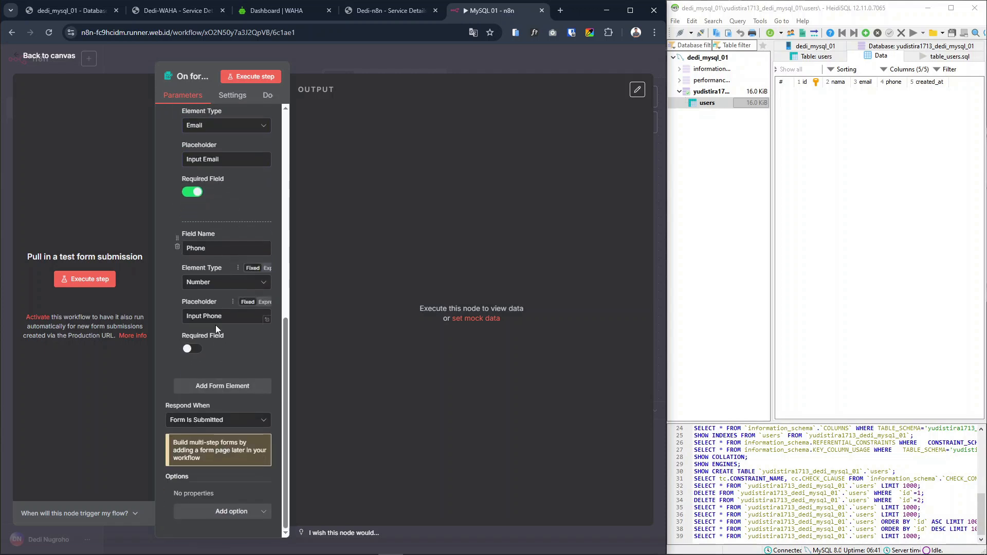
{"action": "left_click", "coordinate": [200, 351]}
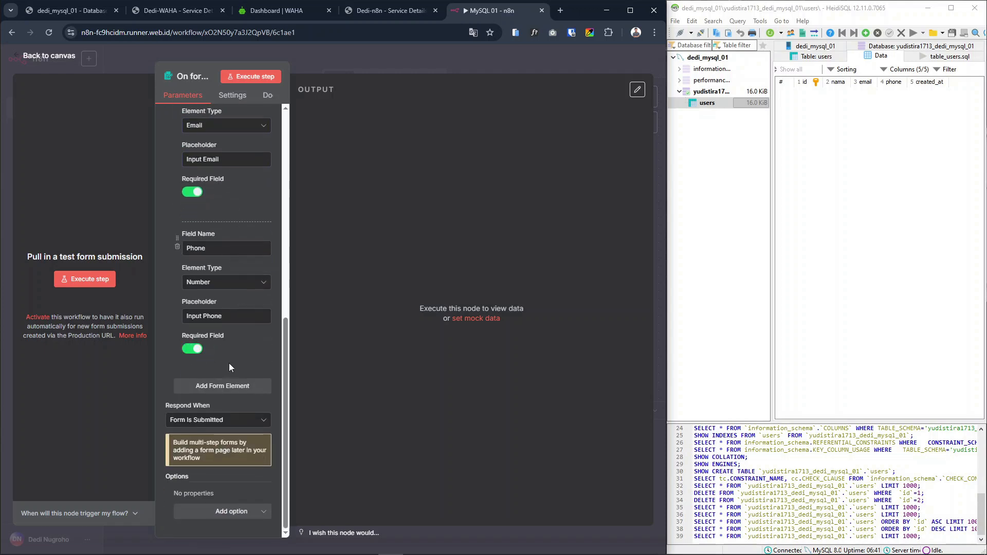
{"action": "left_click", "coordinate": [184, 420]}
{"action": "left_click", "coordinate": [206, 438]}
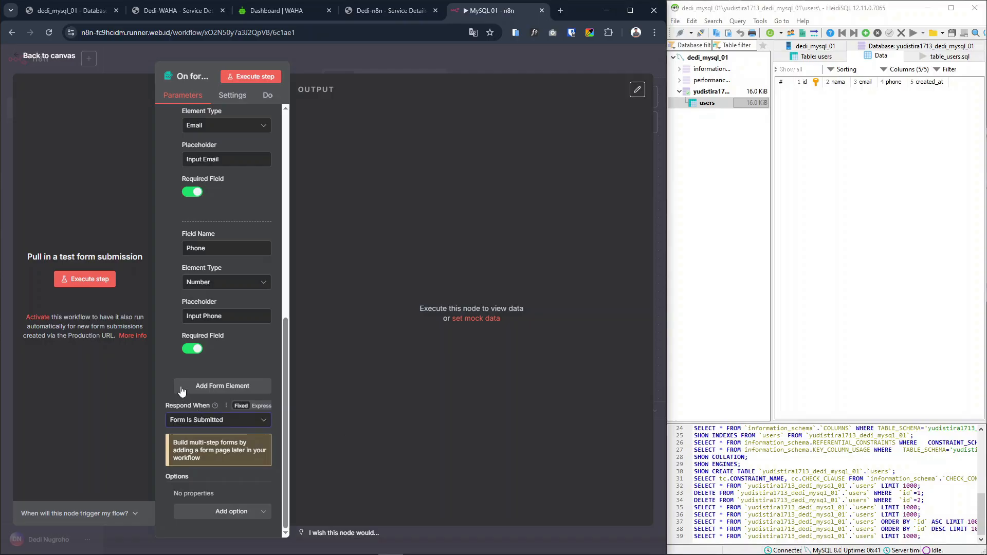
Execute the form trigger to preview the test form with its three fields, and close the form window
{"action": "scroll", "coordinate": [212, 291], "scroll_direction": "up", "scroll_amount": 10}
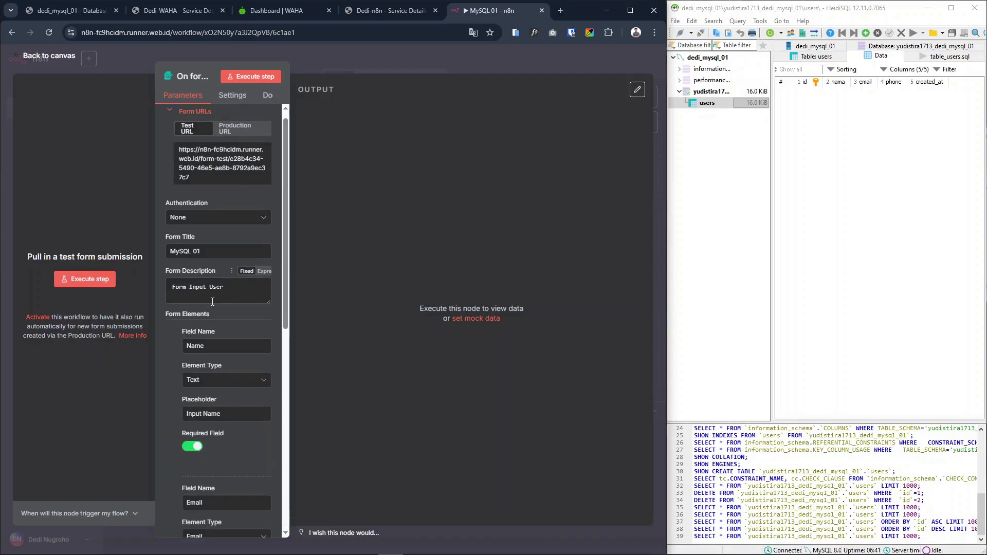
{"action": "left_click", "coordinate": [250, 76]}
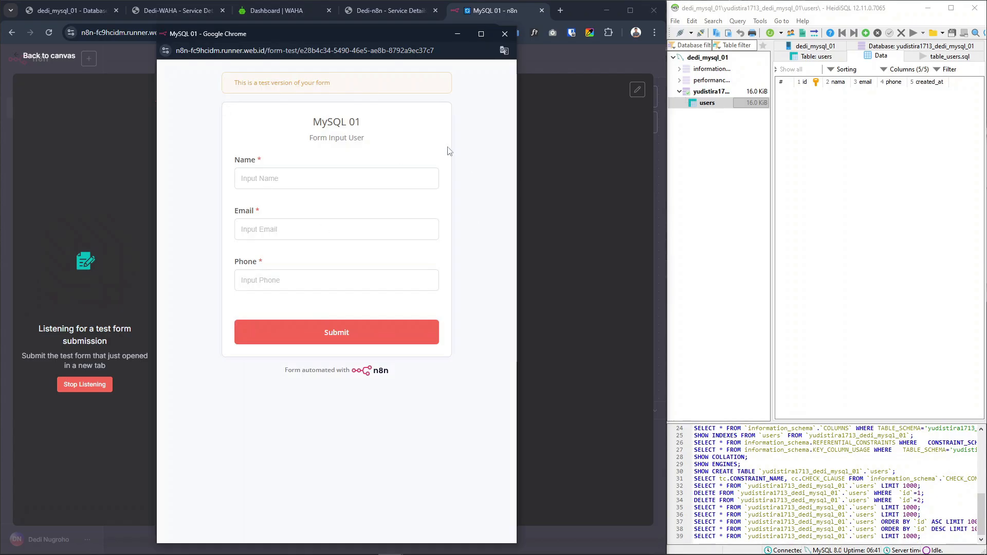
{"action": "left_click", "coordinate": [504, 35]}
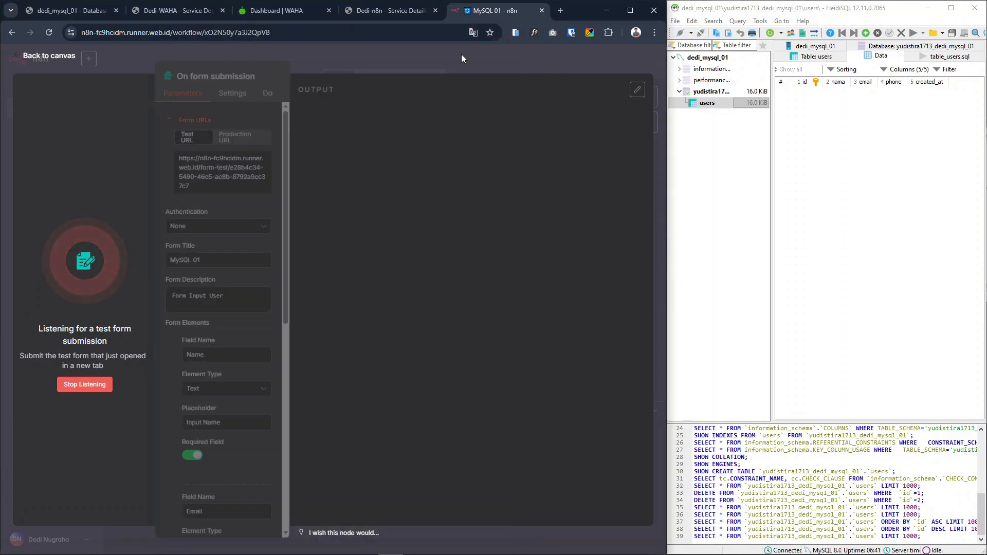
Return to the canvas, stop the waiting test execution and move the On form submission node further left to make room
{"action": "left_click", "coordinate": [461, 54]}
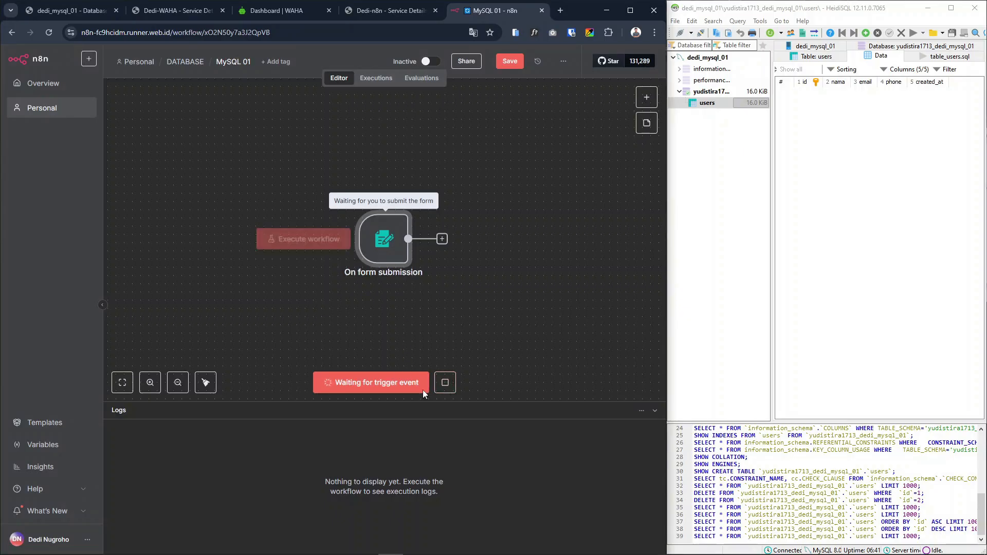
{"action": "left_click", "coordinate": [447, 383]}
{"action": "left_click_drag", "start_coordinate": [389, 235], "coordinate": [306, 218]}
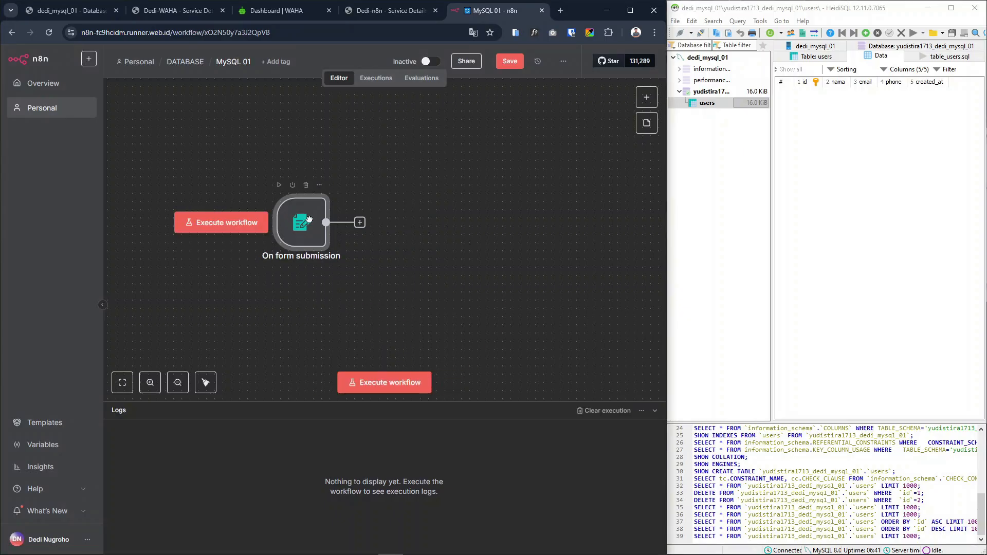
Execute the workflow, fill the test form with the saved name, email and an altered phone number, submit it and close the form window
{"action": "left_click", "coordinate": [382, 381]}
{"action": "left_click", "coordinate": [332, 179]}
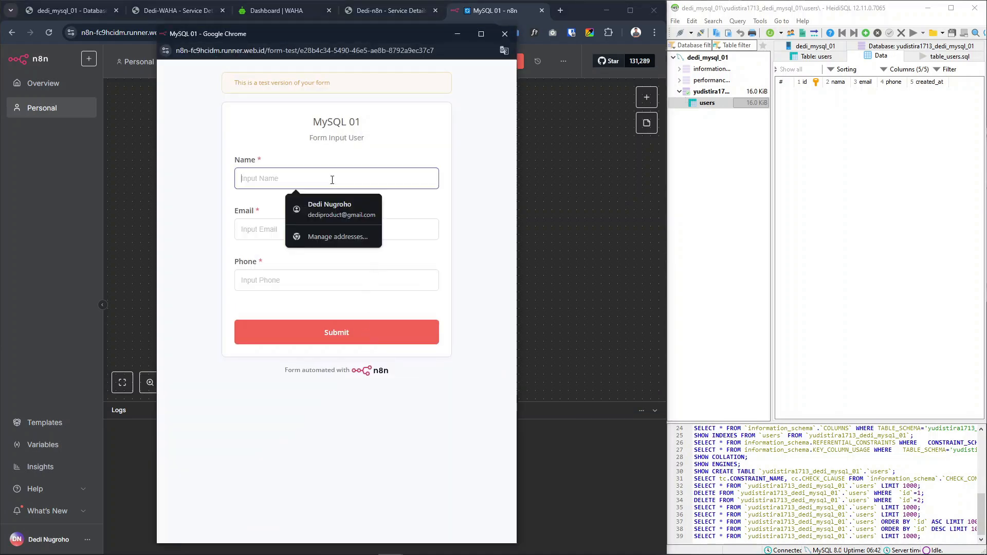
{"action": "left_click", "coordinate": [328, 208]}
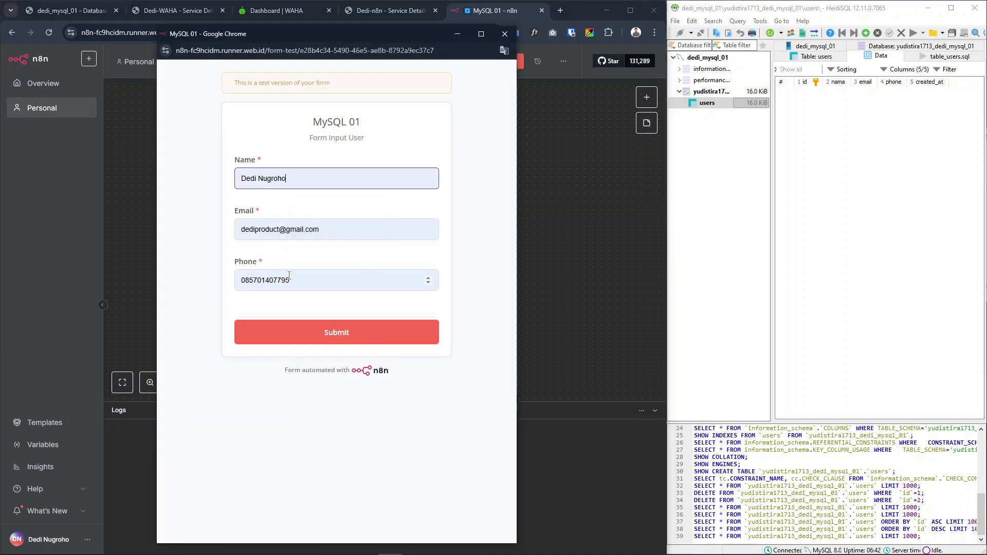
{"action": "left_click", "coordinate": [288, 280]}
{"action": "left_click_drag", "start_coordinate": [289, 280], "coordinate": [276, 281]}
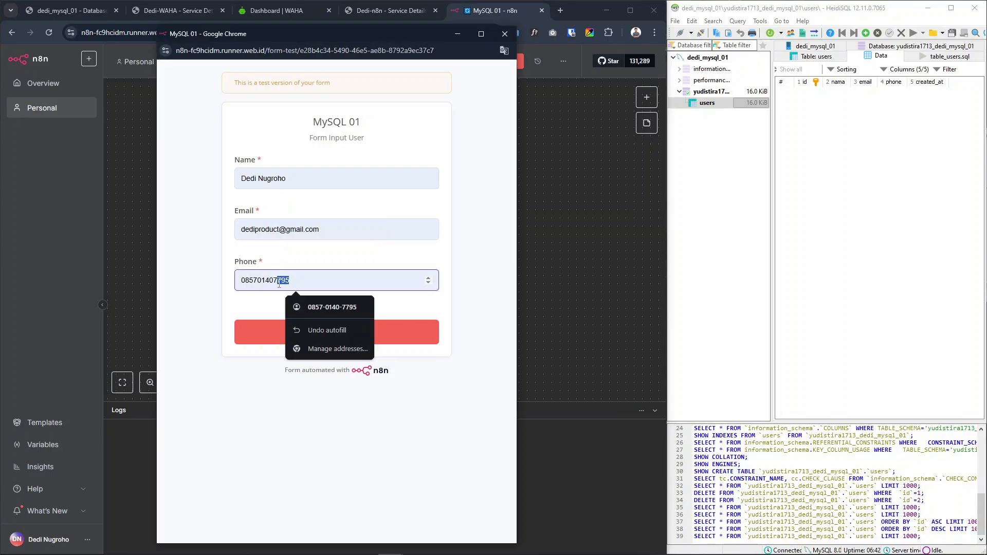
{"action": "type", "text": "6666"}
{"action": "left_click", "coordinate": [369, 332]}
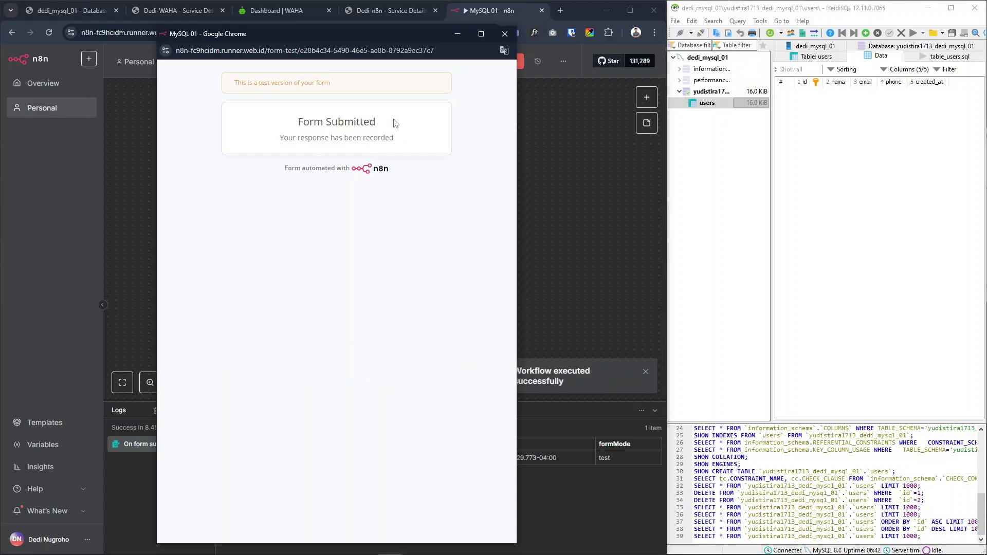
{"action": "left_click", "coordinate": [504, 33]}
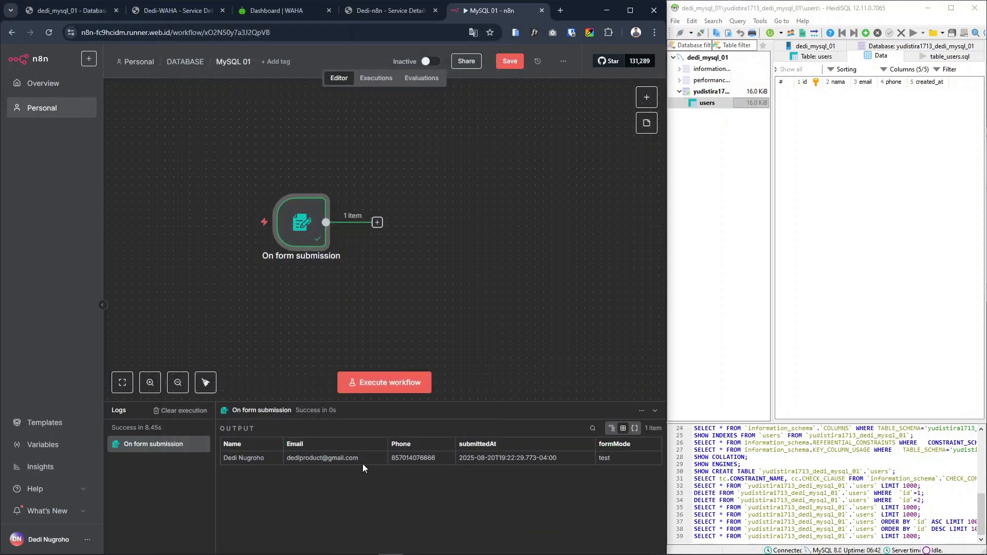
Examine the name, email, phone and submission time in the On form submission output
{"action": "left_click_drag", "start_coordinate": [225, 458], "coordinate": [260, 458]}
{"action": "left_click_drag", "start_coordinate": [449, 464], "coordinate": [522, 467]}
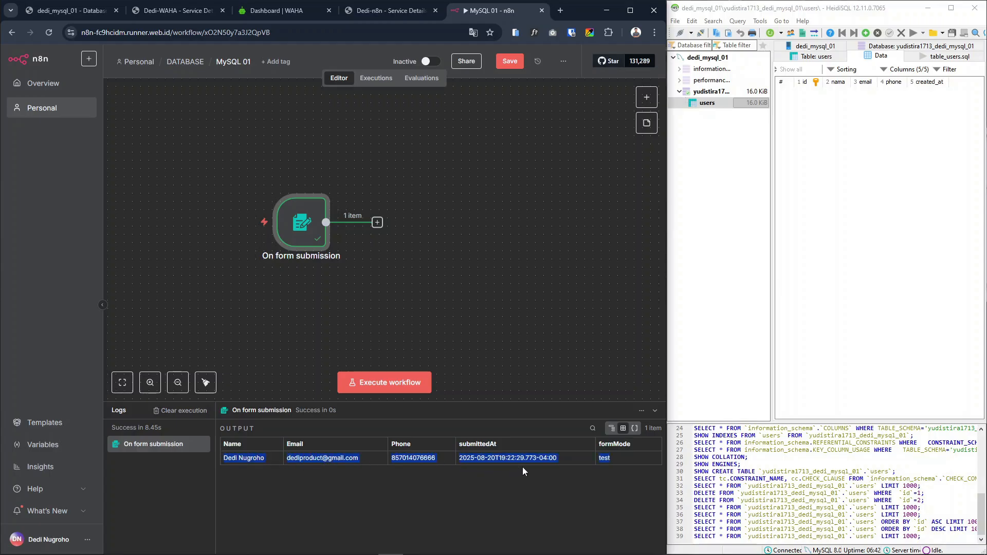
{"action": "left_click", "coordinate": [280, 465]}
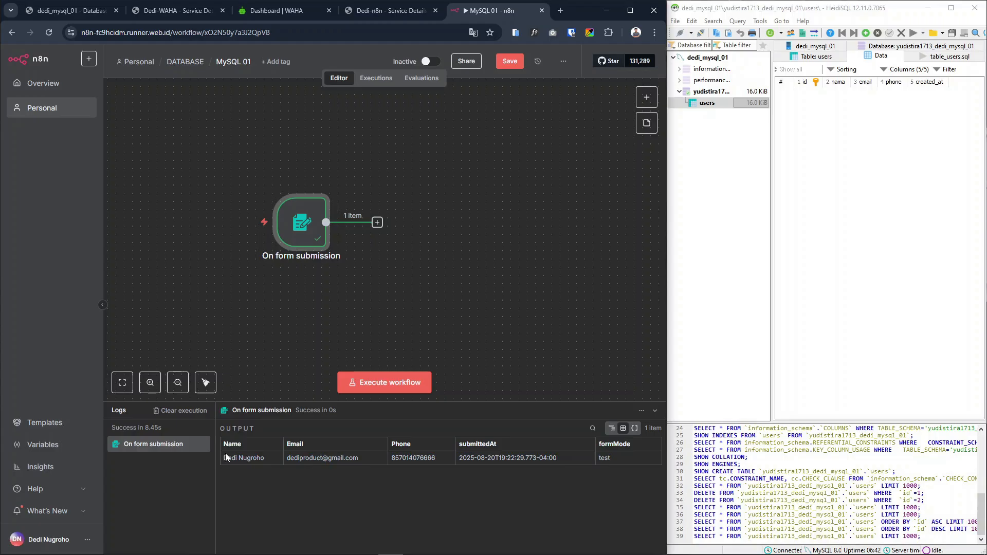
{"action": "left_click_drag", "start_coordinate": [225, 458], "coordinate": [453, 473]}
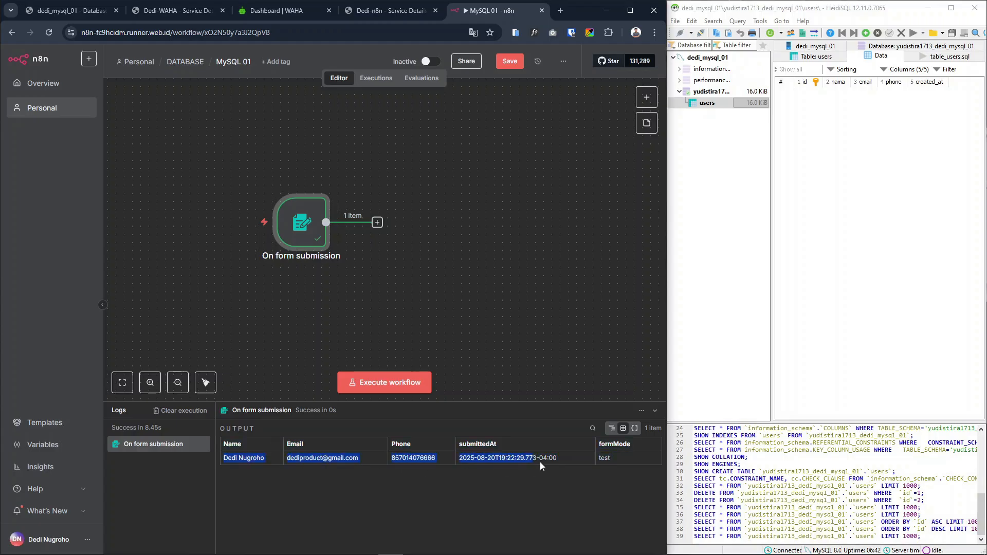
{"action": "left_click", "coordinate": [507, 515]}
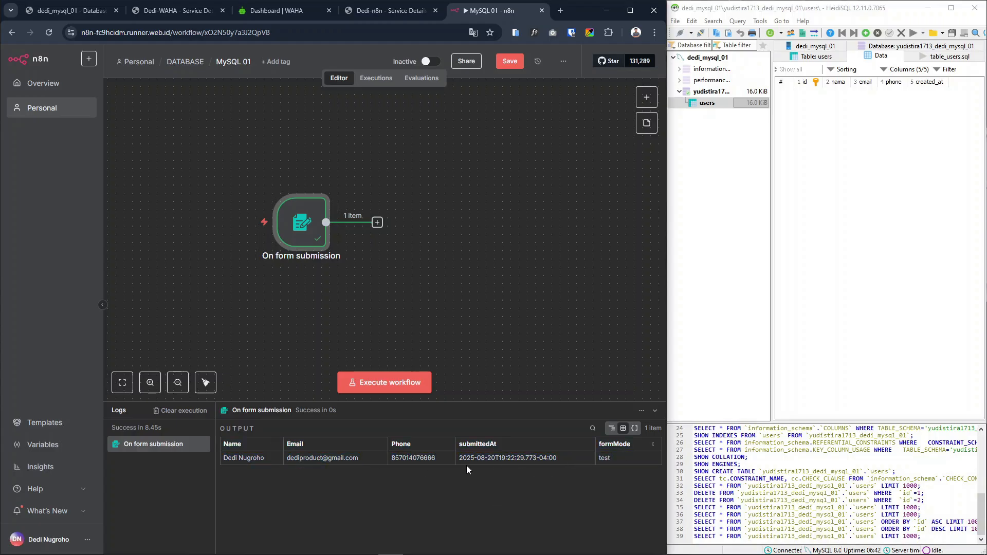
{"action": "mouse_move", "coordinate": [303, 246]}
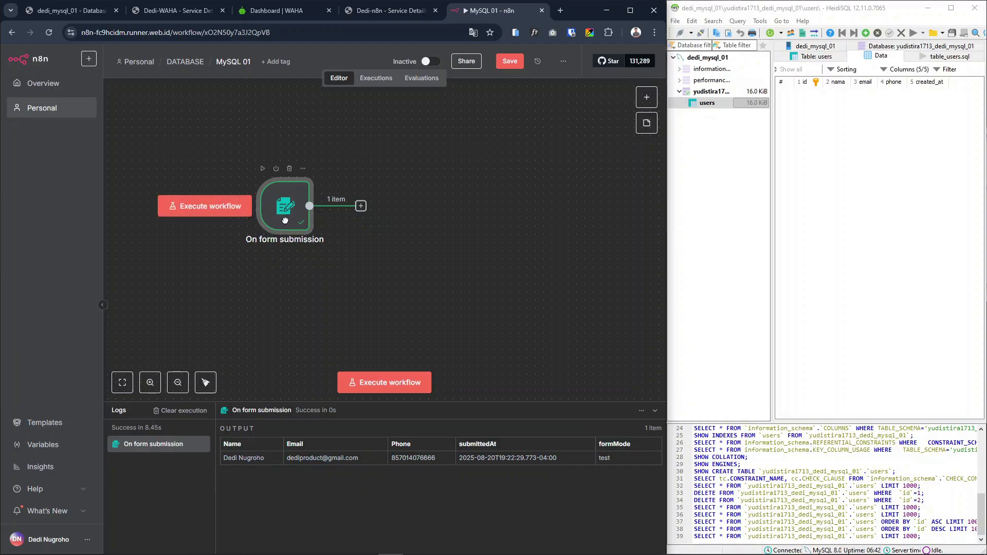
Switch to HeidiSQL and refresh the users table data to check for stored rows
{"action": "left_click", "coordinate": [841, 178]}
{"action": "right_click", "coordinate": [818, 122]}
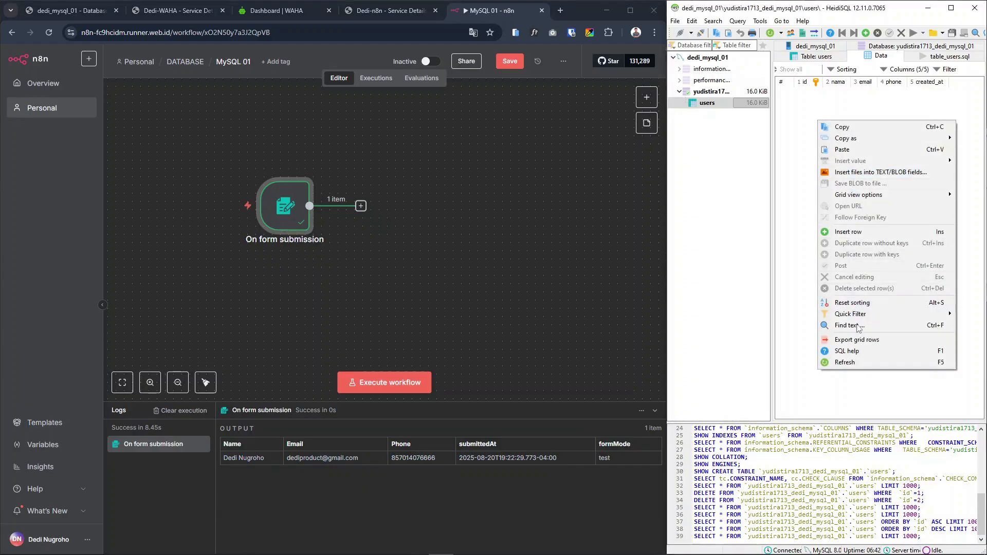
{"action": "left_click", "coordinate": [867, 362]}
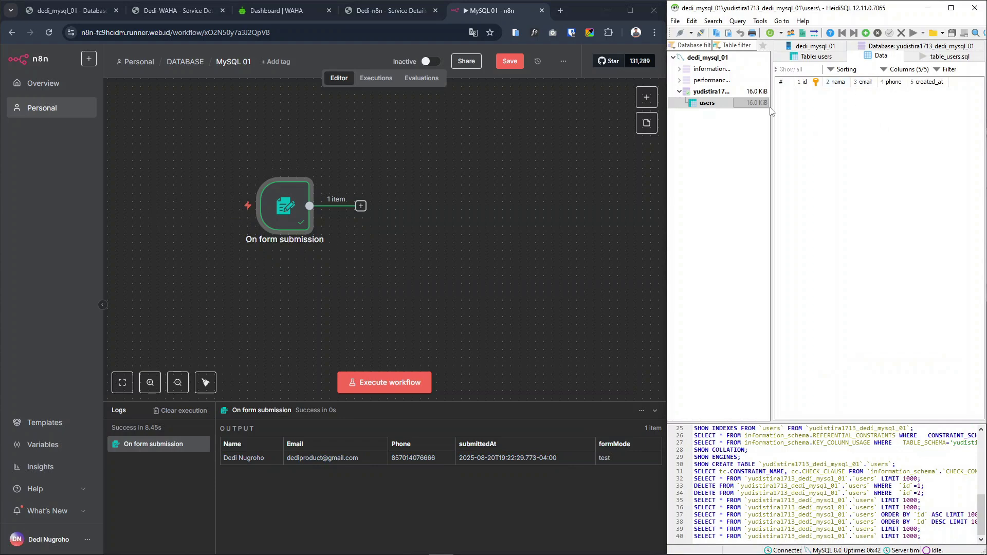
Switch back to n8n and add a MySQL node with the action Insert rows in a table after the form trigger
{"action": "left_click", "coordinate": [360, 205]}
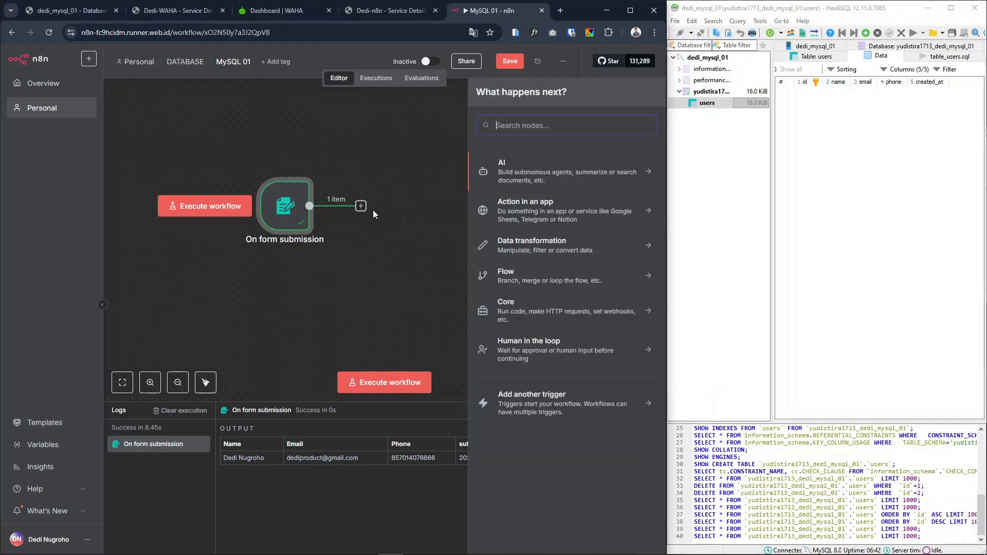
{"action": "type", "text": "mysq"}
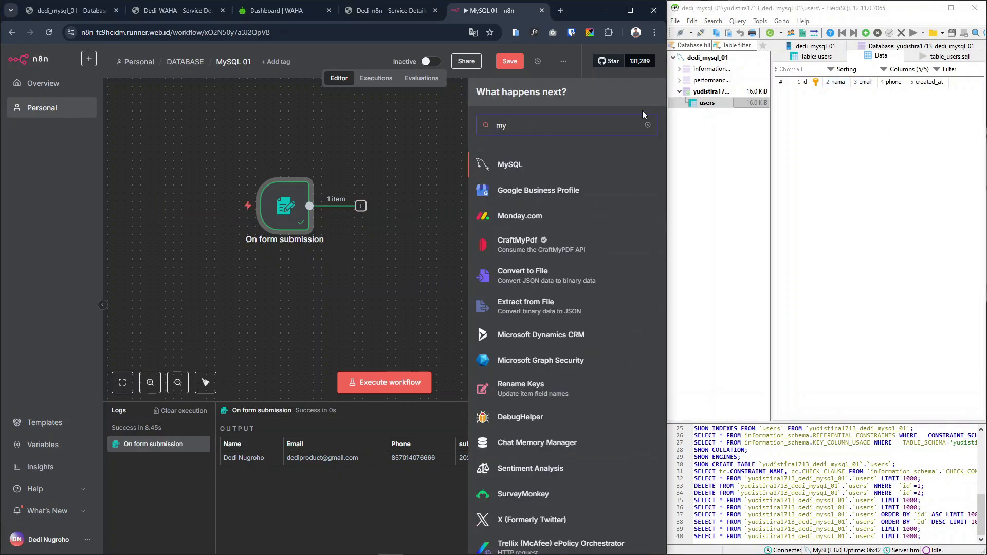
{"action": "left_click", "coordinate": [521, 171]}
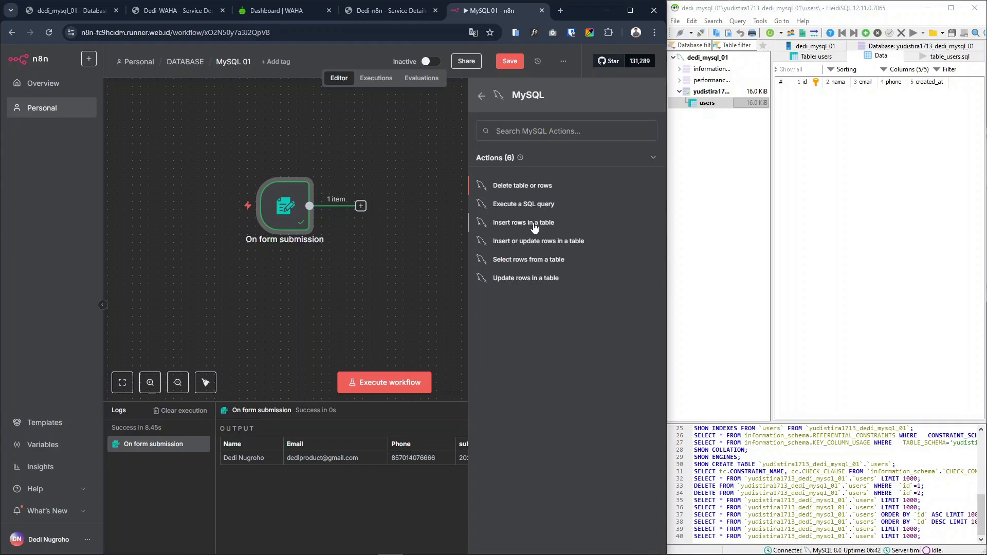
{"action": "left_click", "coordinate": [534, 224]}
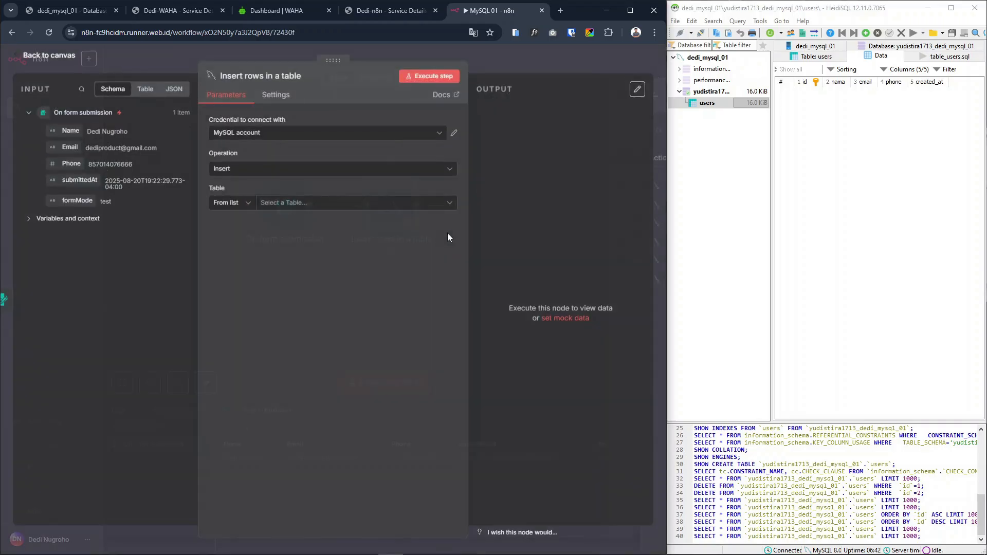
Keep MySQL account as the insert node's credential, and open its connection settings for a brief check
{"action": "left_click", "coordinate": [237, 133]}
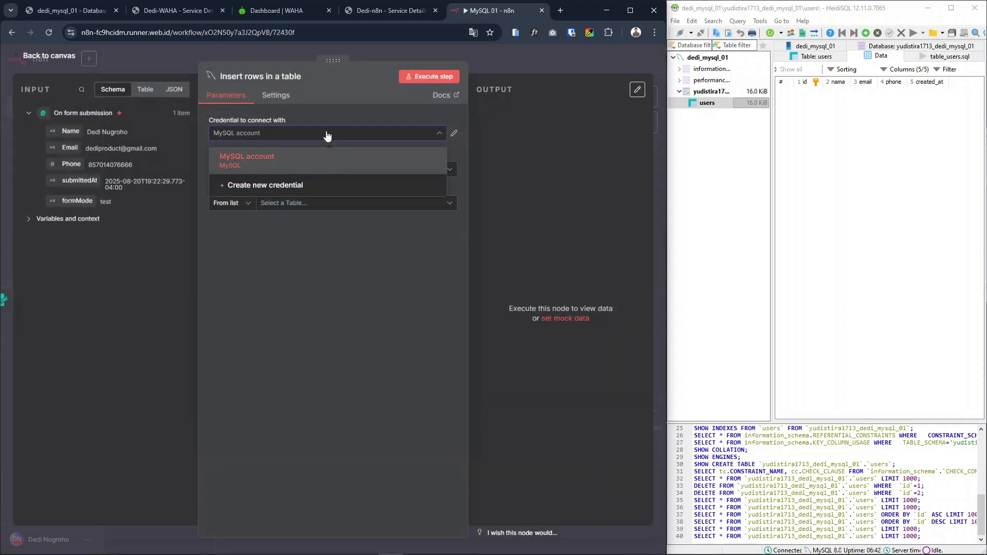
{"action": "left_click", "coordinate": [246, 159]}
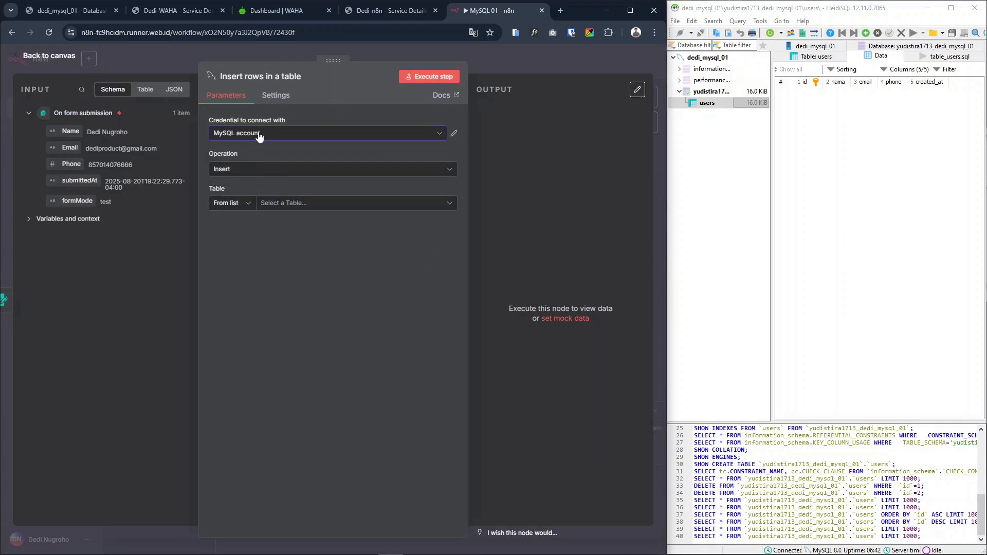
{"action": "left_click", "coordinate": [259, 138]}
{"action": "left_click", "coordinate": [252, 154]}
{"action": "left_click", "coordinate": [453, 136]}
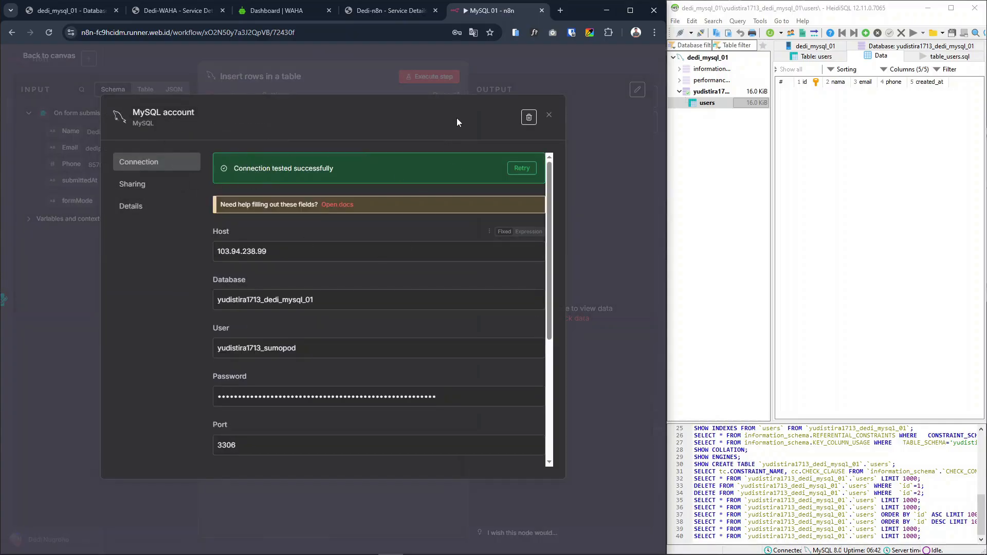
{"action": "left_click", "coordinate": [549, 115]}
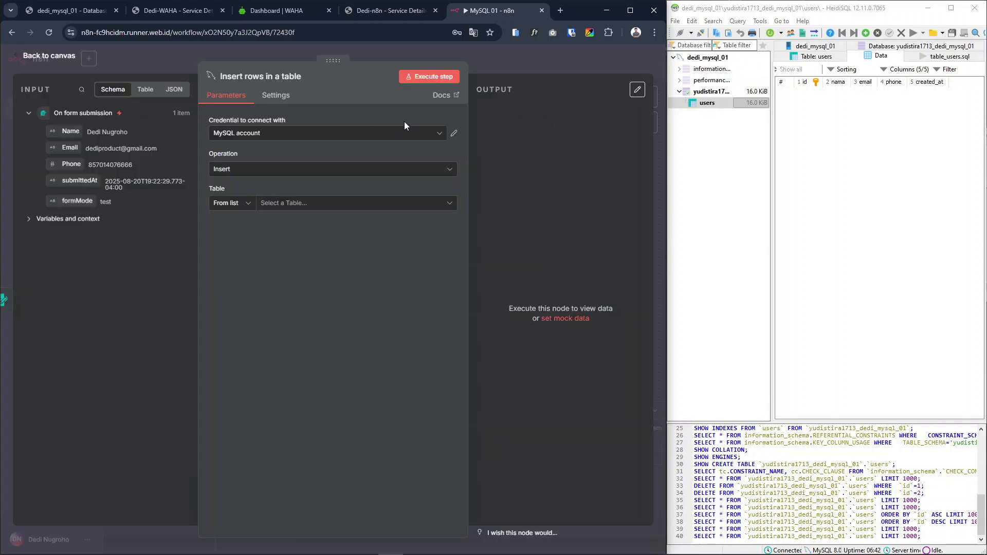
Reopen the MySQL account credential's connection settings and review the matching host, port, username and password in SumoPod's Database Connection details
{"action": "left_click", "coordinate": [261, 134]}
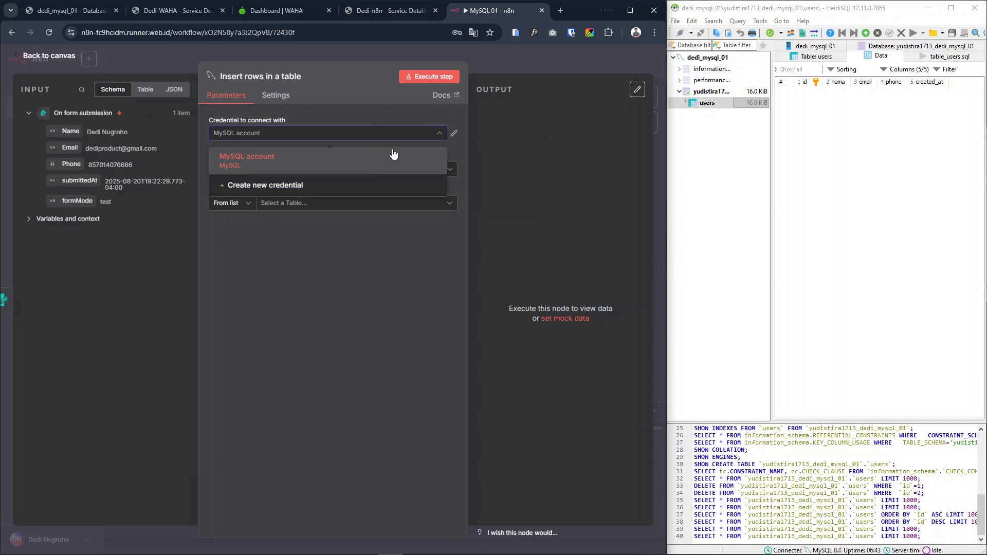
{"action": "left_click", "coordinate": [452, 134]}
{"action": "scroll", "coordinate": [349, 263], "scroll_direction": "down", "scroll_amount": 2}
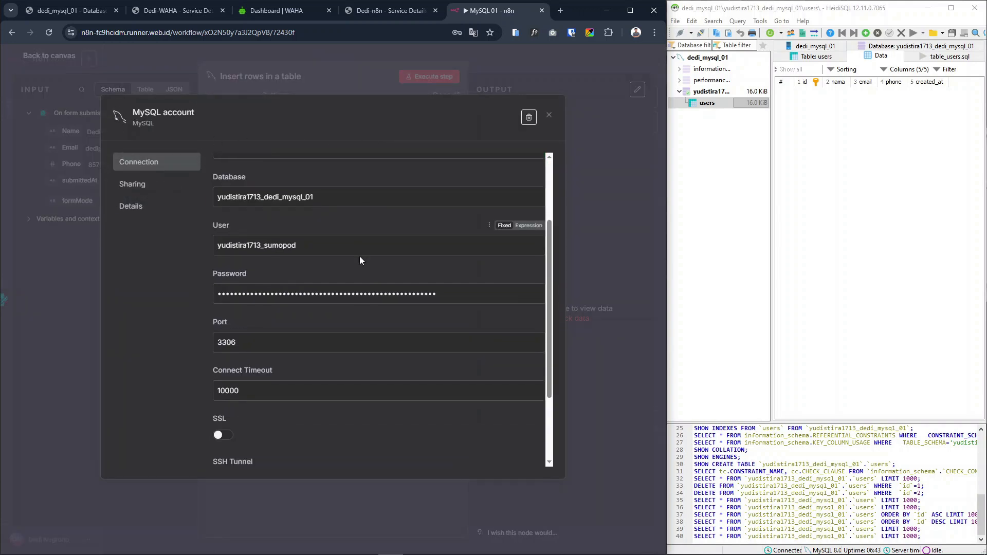
{"action": "scroll", "coordinate": [281, 251], "scroll_direction": "up", "scroll_amount": 2}
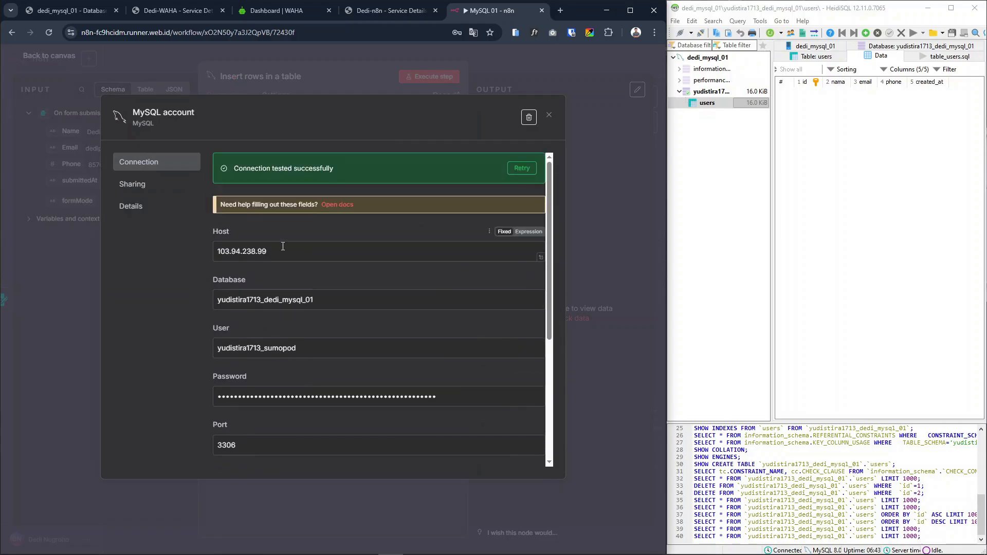
{"action": "left_click", "coordinate": [72, 11]}
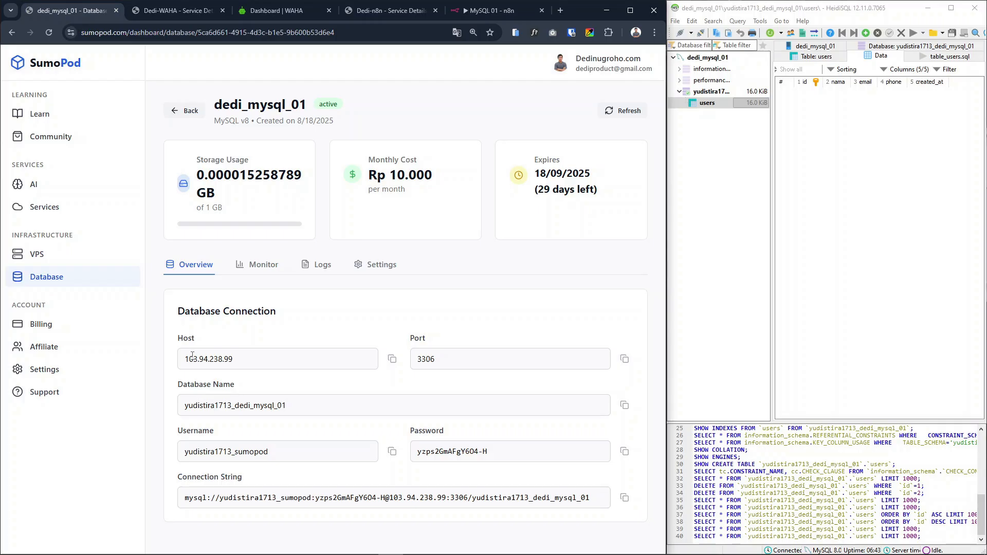
{"action": "left_click_drag", "start_coordinate": [189, 359], "coordinate": [264, 366]}
{"action": "double_click", "coordinate": [419, 359]}
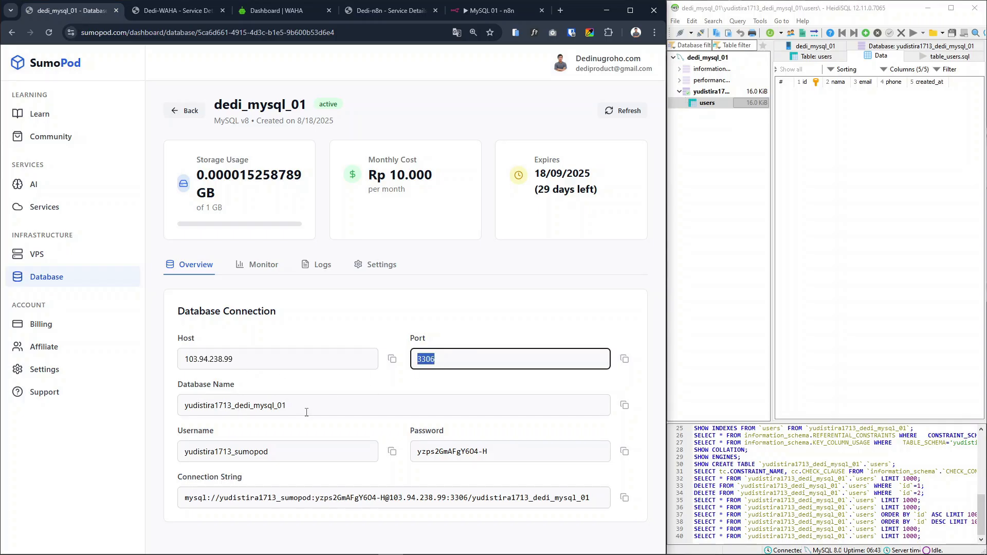
{"action": "left_click_drag", "start_coordinate": [189, 451], "coordinate": [264, 454]}
{"action": "left_click_drag", "start_coordinate": [403, 454], "coordinate": [461, 446]}
{"action": "left_click", "coordinate": [491, 439]}
Compare the n8n credential's host, database, user, password and port with the SumoPod connection details, and review the SSL and SSH Tunnel options
{"action": "left_click", "coordinate": [483, 9]}
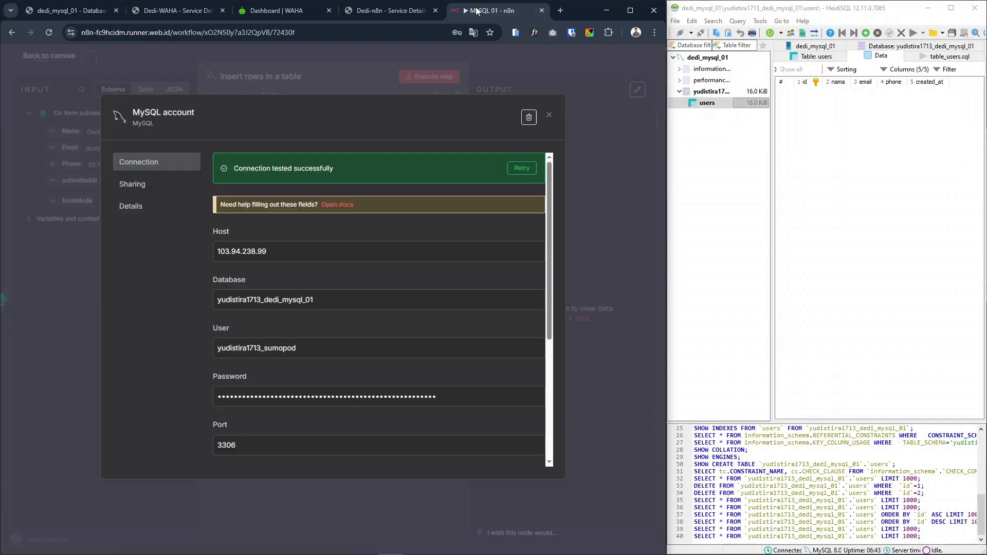
{"action": "left_click_drag", "start_coordinate": [268, 253], "coordinate": [223, 240]}
{"action": "left_click_drag", "start_coordinate": [334, 301], "coordinate": [257, 305]}
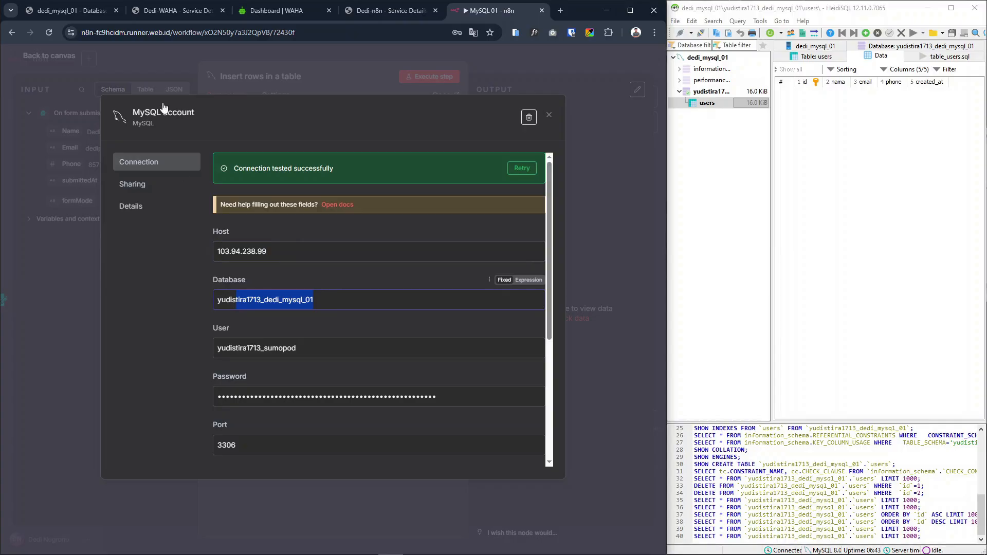
{"action": "left_click", "coordinate": [72, 10]}
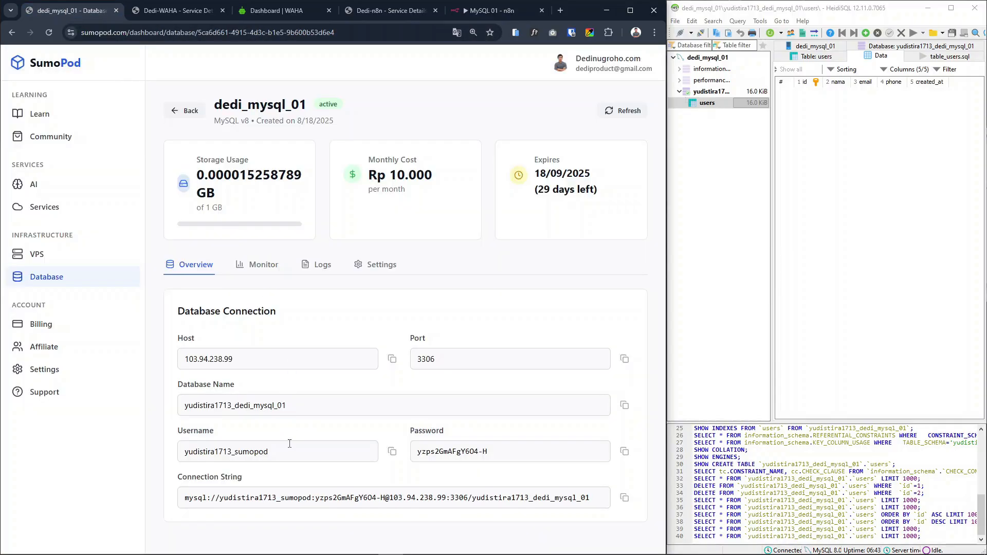
{"action": "left_click_drag", "start_coordinate": [323, 412], "coordinate": [181, 406]}
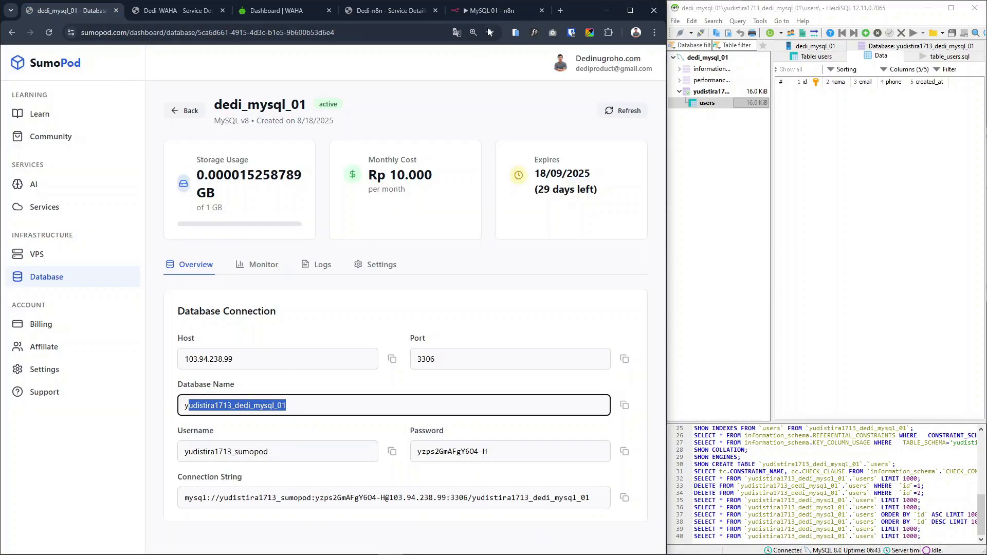
{"action": "left_click", "coordinate": [478, 10]}
{"action": "left_click", "coordinate": [319, 345]}
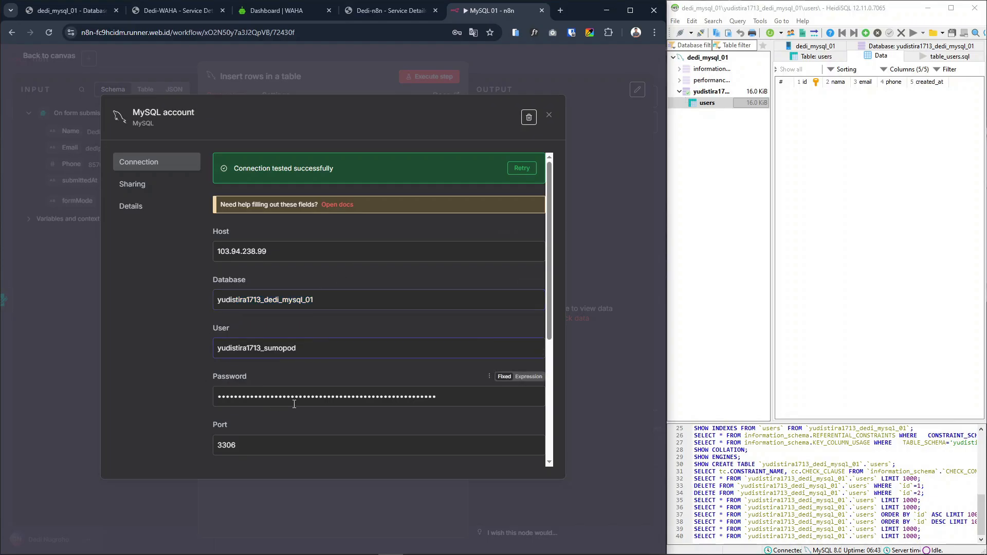
{"action": "left_click_drag", "start_coordinate": [324, 300], "coordinate": [218, 291]}
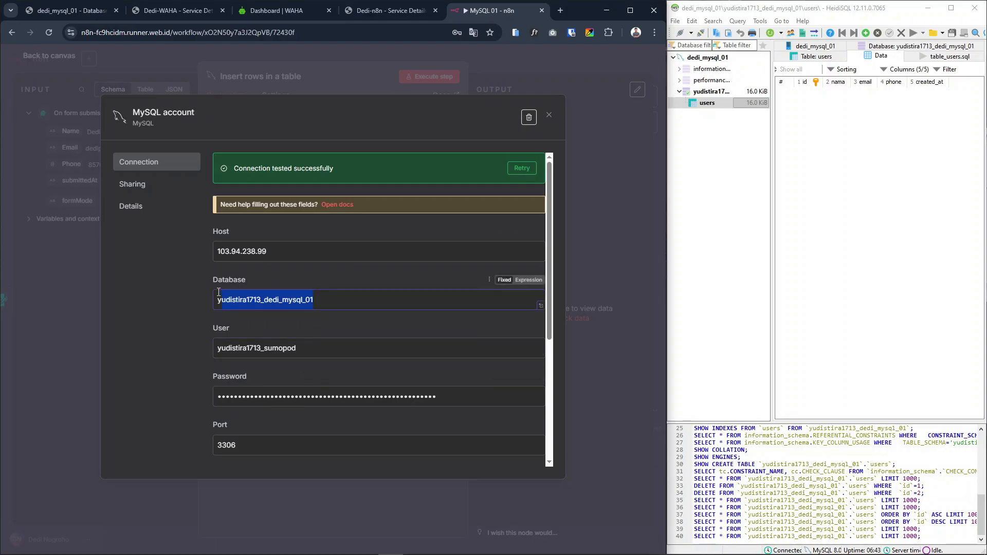
{"action": "left_click", "coordinate": [191, 300]}
{"action": "scroll", "coordinate": [409, 380], "scroll_direction": "down", "scroll_amount": 4}
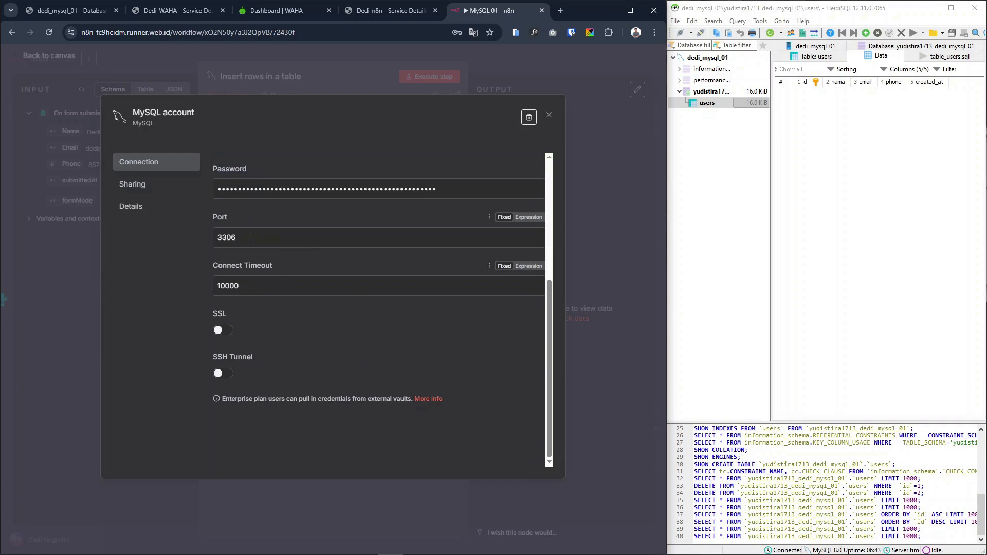
{"action": "scroll", "coordinate": [372, 366], "scroll_direction": "up", "scroll_amount": 2}
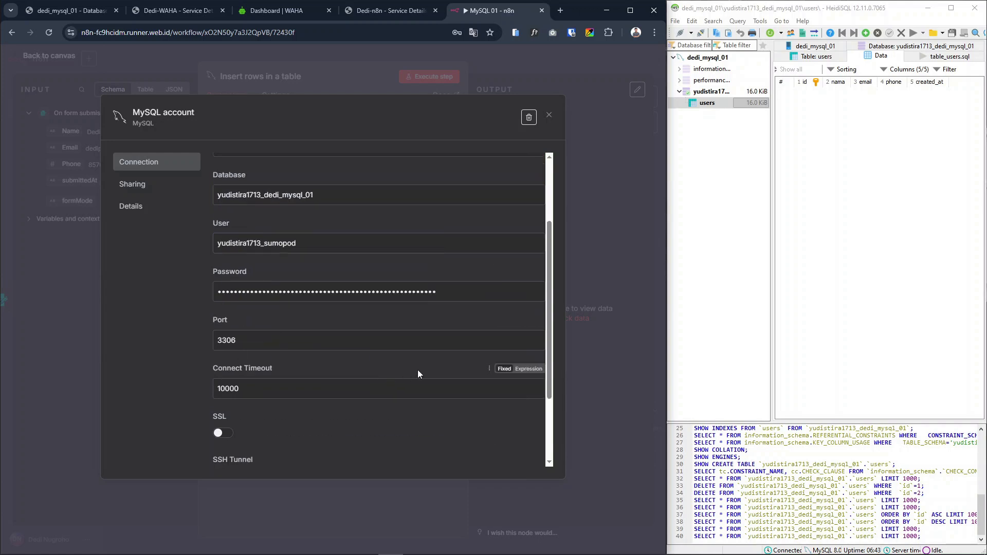
Review the remaining MySQL account connection settings and its connection test status, and close the credential
{"action": "scroll", "coordinate": [417, 369], "scroll_direction": "down", "scroll_amount": 2}
{"action": "scroll", "coordinate": [468, 369], "scroll_direction": "up", "scroll_amount": 3}
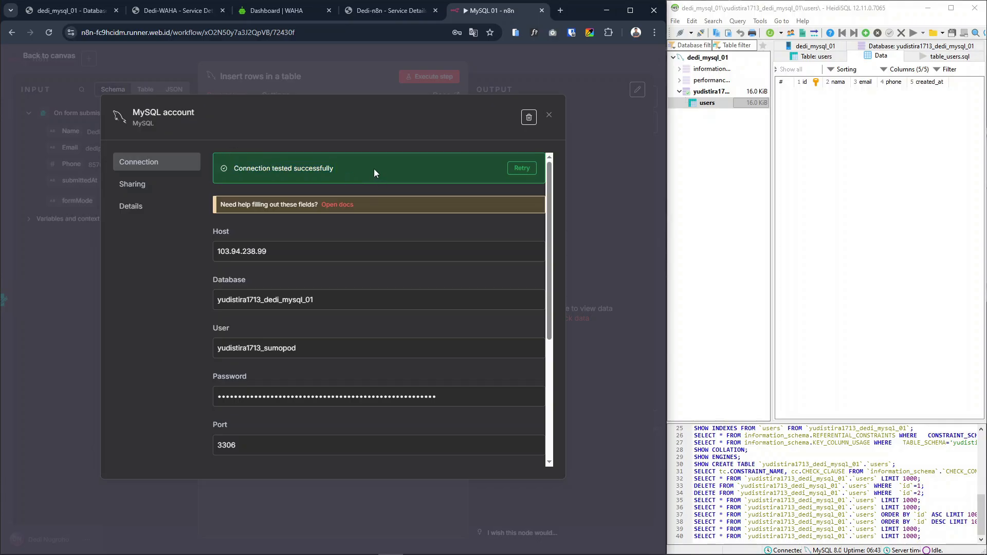
{"action": "left_click", "coordinate": [549, 116]}
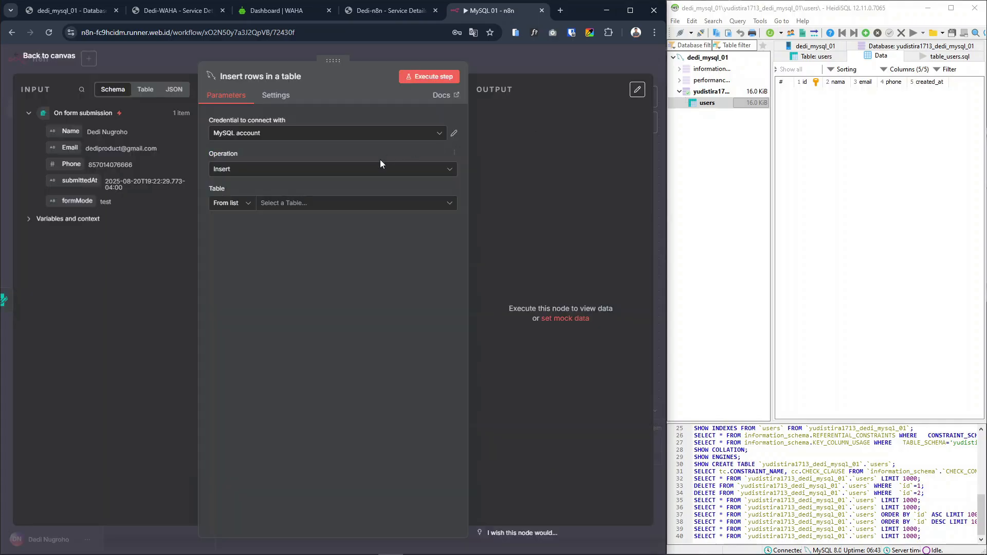
Keep the Insert operation for the MySQL node and choose users as its target table, checking it against HeidiSQL's table list
{"action": "left_click", "coordinate": [268, 135]}
{"action": "left_click", "coordinate": [264, 159]}
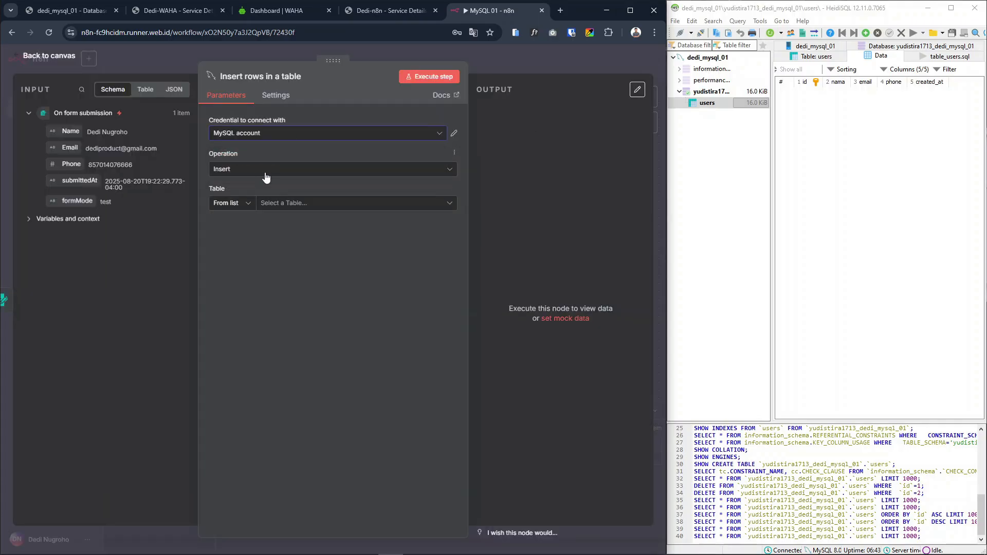
{"action": "left_click", "coordinate": [237, 171]}
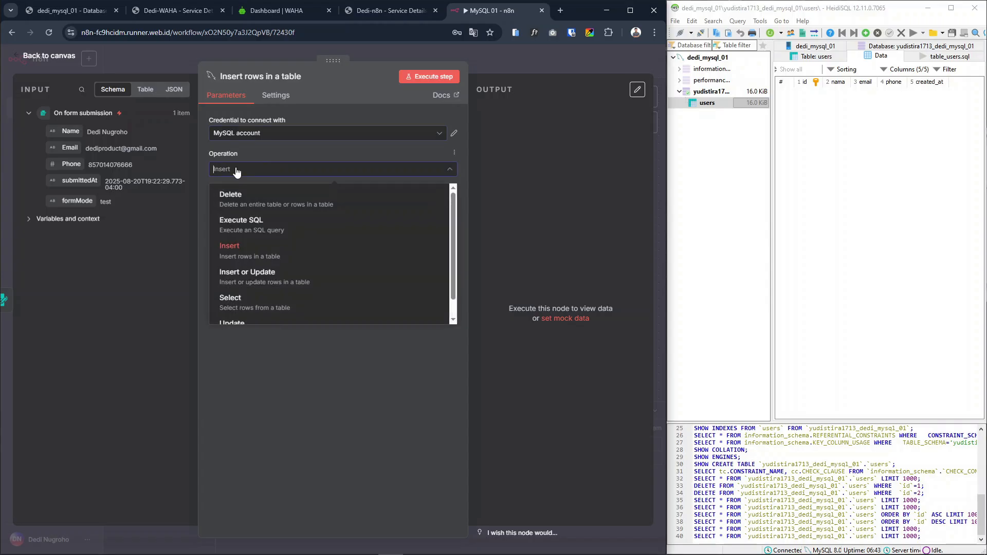
{"action": "left_click", "coordinate": [243, 249]}
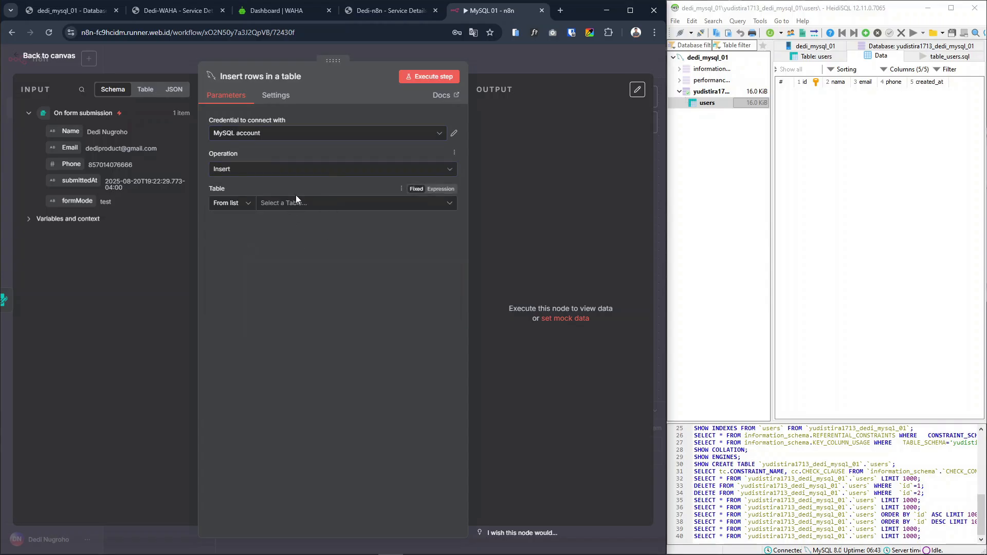
{"action": "left_click", "coordinate": [297, 203]}
{"action": "left_click", "coordinate": [224, 247]}
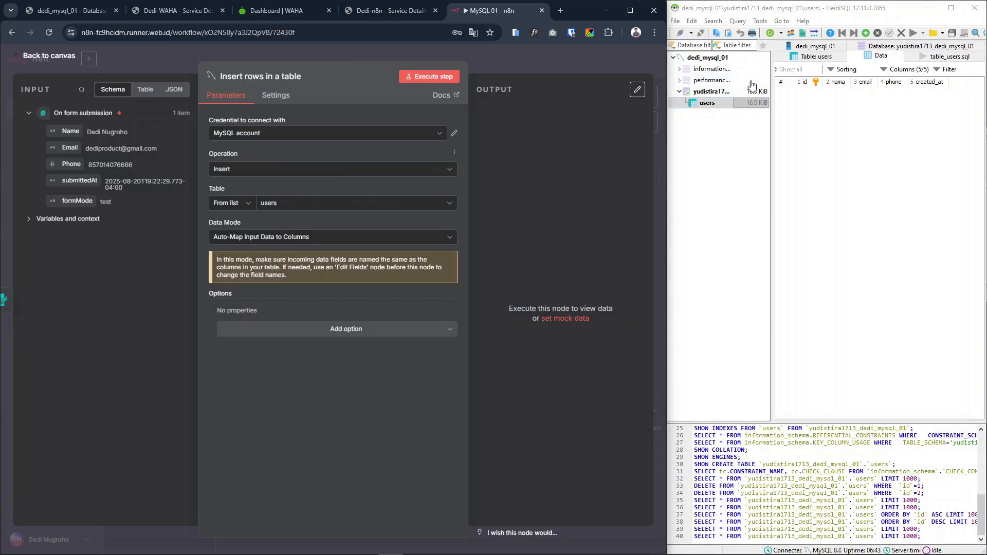
{"action": "left_click", "coordinate": [712, 105]}
{"action": "left_click", "coordinate": [870, 186]}
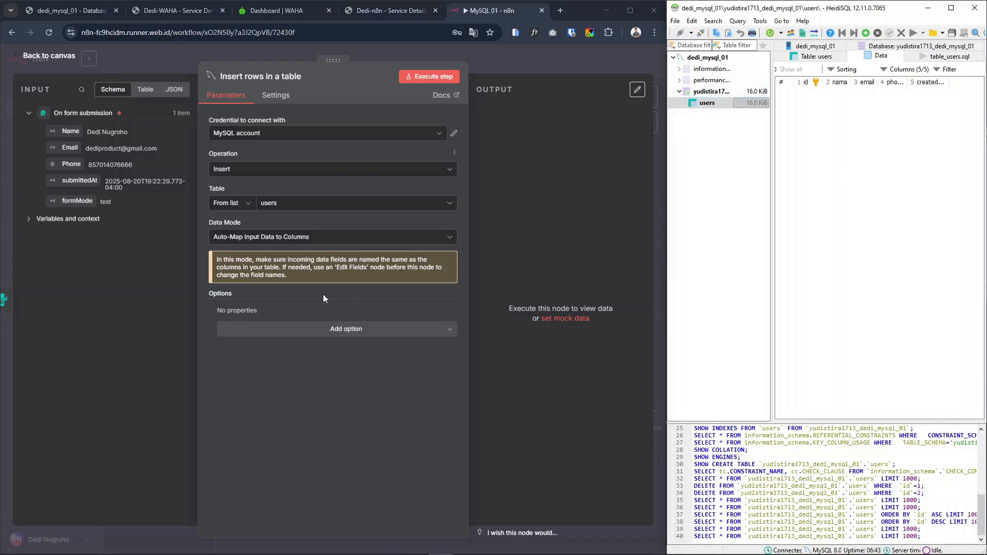
Set the data mode to Map Each Column Manually and map the nama column to the form's Name field
{"action": "left_click", "coordinate": [248, 236]}
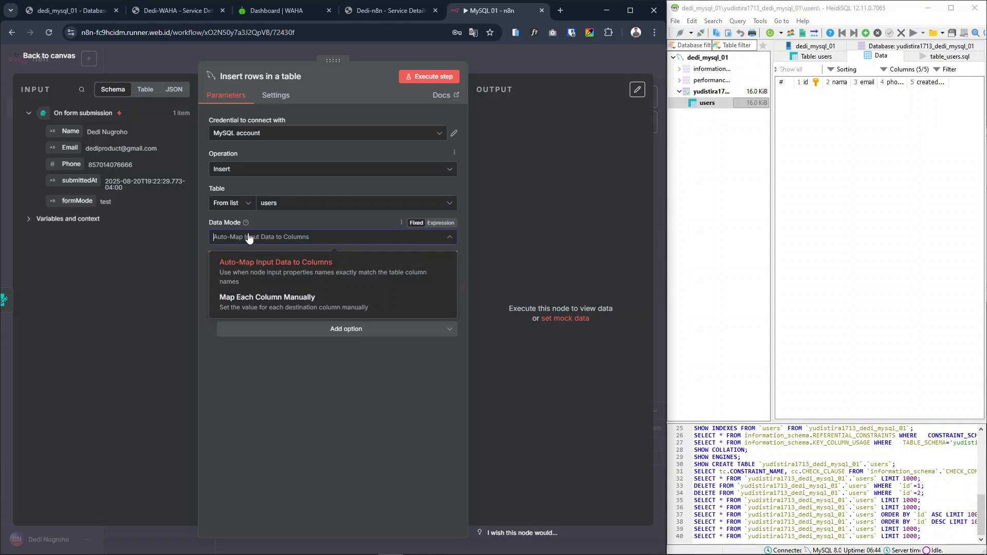
{"action": "left_click", "coordinate": [280, 306]}
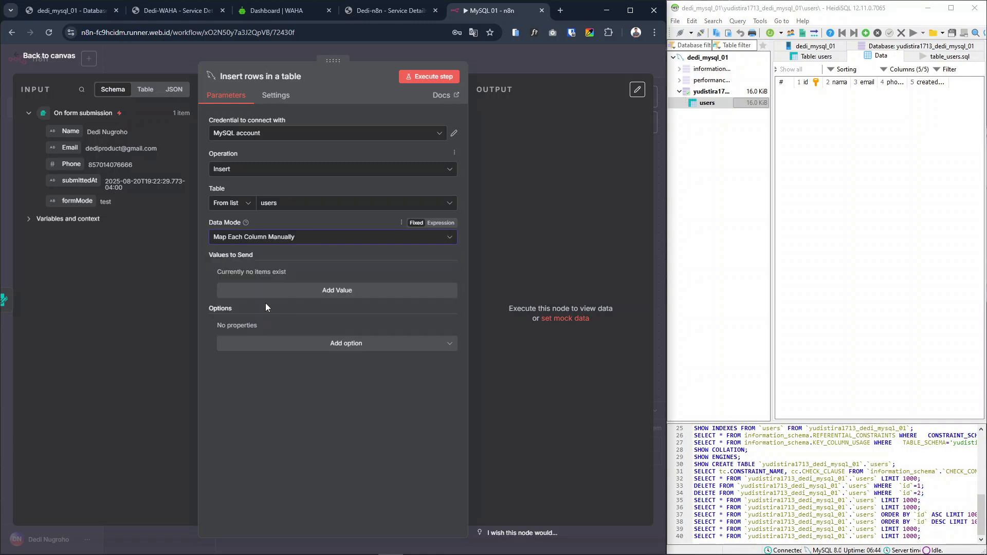
{"action": "left_click", "coordinate": [308, 291]}
{"action": "left_click", "coordinate": [267, 287]}
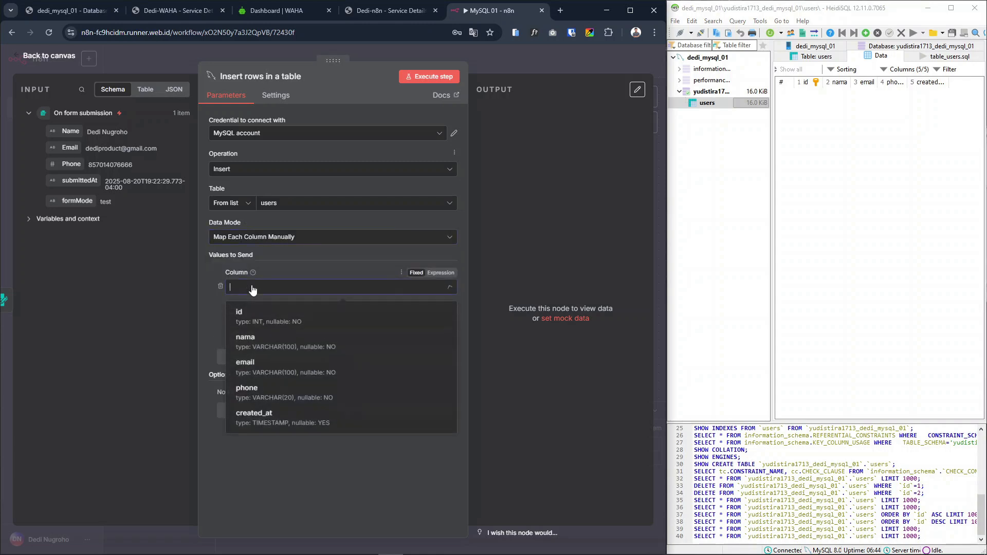
{"action": "left_click", "coordinate": [271, 342]}
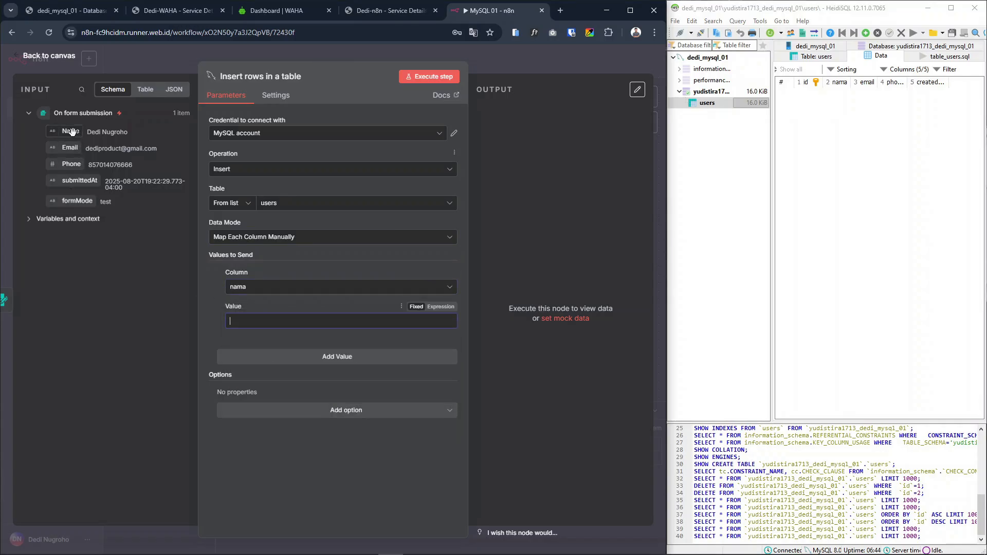
{"action": "left_click_drag", "start_coordinate": [69, 131], "coordinate": [284, 340]}
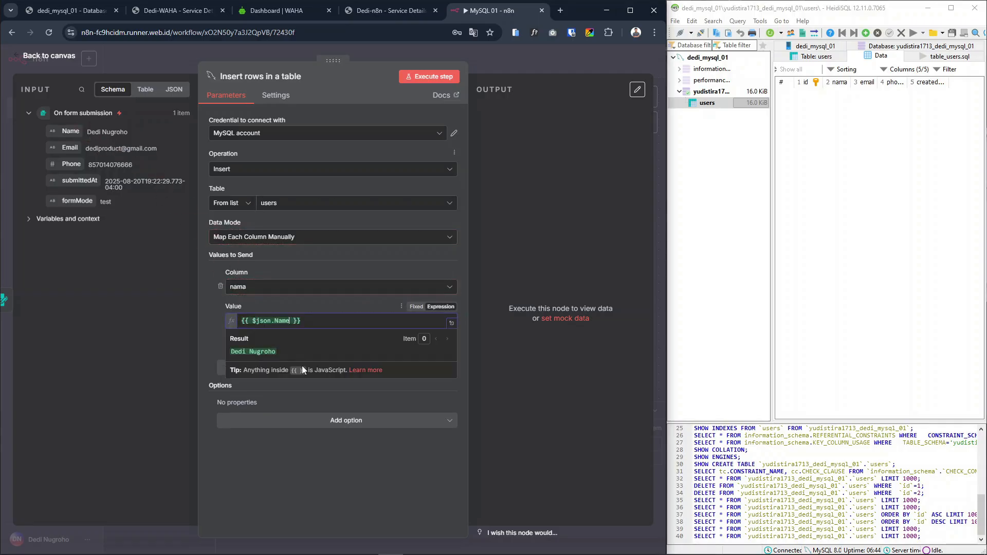
{"action": "left_click", "coordinate": [330, 454]}
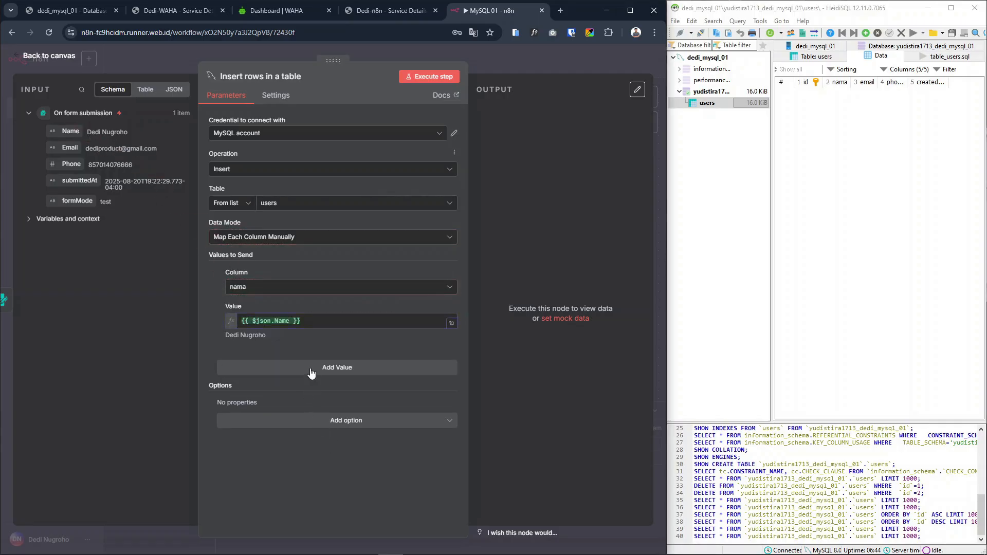
Add a second value that maps the email column to the form's Email field
{"action": "left_click", "coordinate": [311, 372]}
{"action": "left_click", "coordinate": [267, 388]}
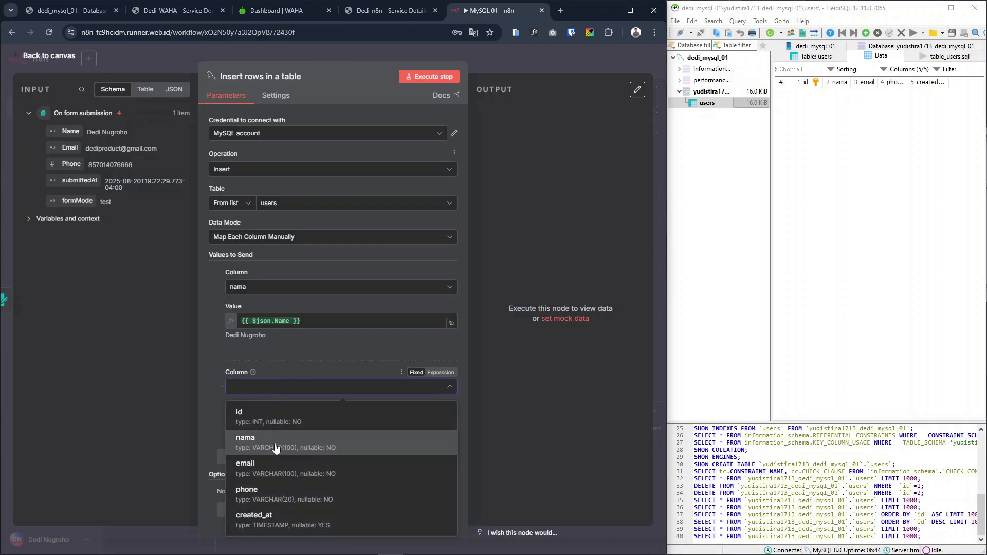
{"action": "left_click", "coordinate": [268, 467]}
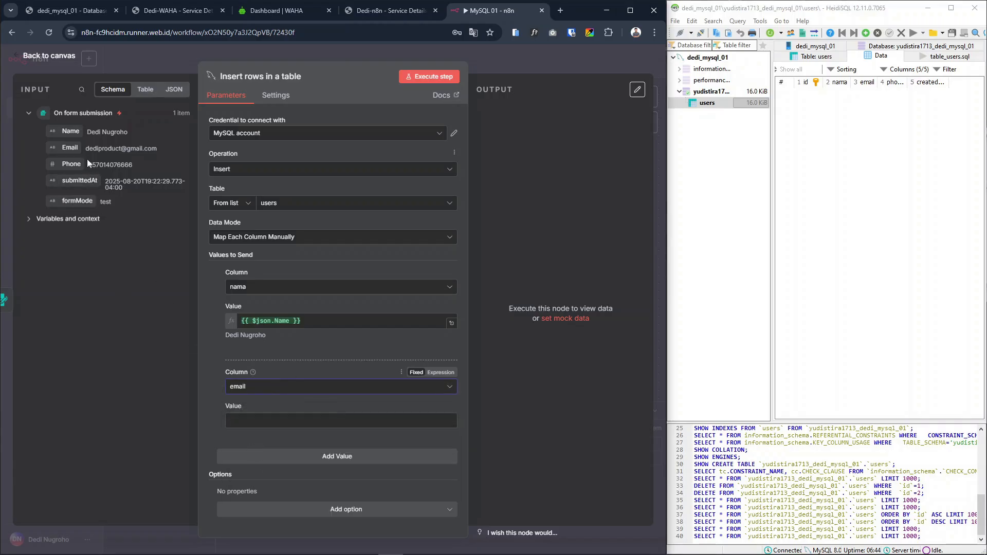
{"action": "left_click_drag", "start_coordinate": [70, 147], "coordinate": [291, 427]}
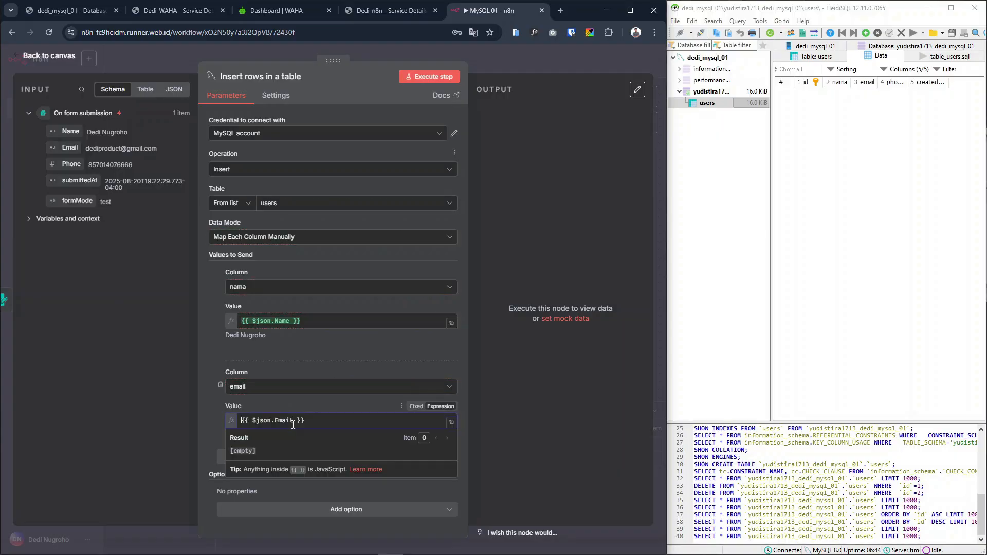
{"action": "left_click_drag", "start_coordinate": [242, 334], "coordinate": [266, 334]}
{"action": "left_click", "coordinate": [276, 340]}
Add a third value that maps the phone column to the form's Phone field
{"action": "scroll", "coordinate": [278, 344], "scroll_direction": "down", "scroll_amount": 1}
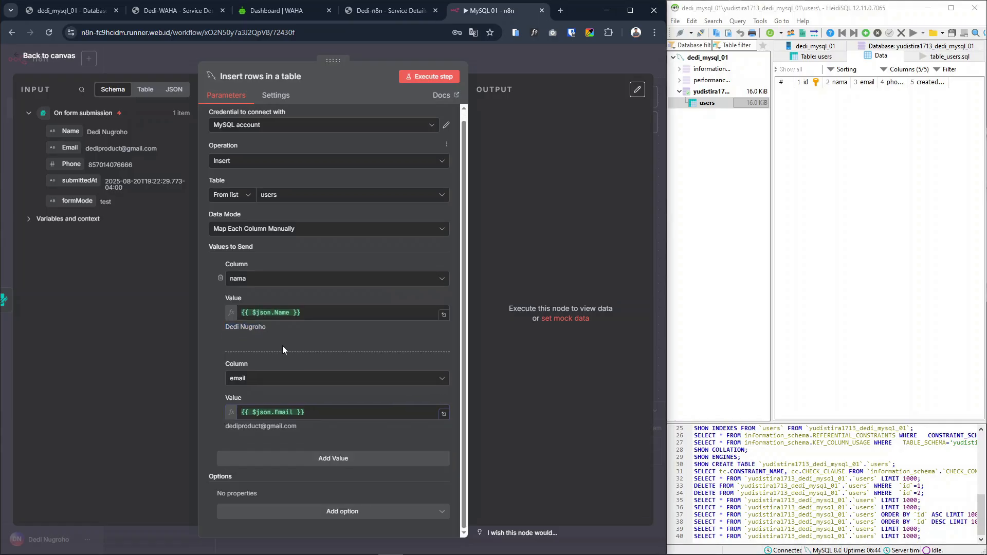
{"action": "left_click", "coordinate": [272, 458]}
{"action": "scroll", "coordinate": [342, 368], "scroll_direction": "down", "scroll_amount": 2}
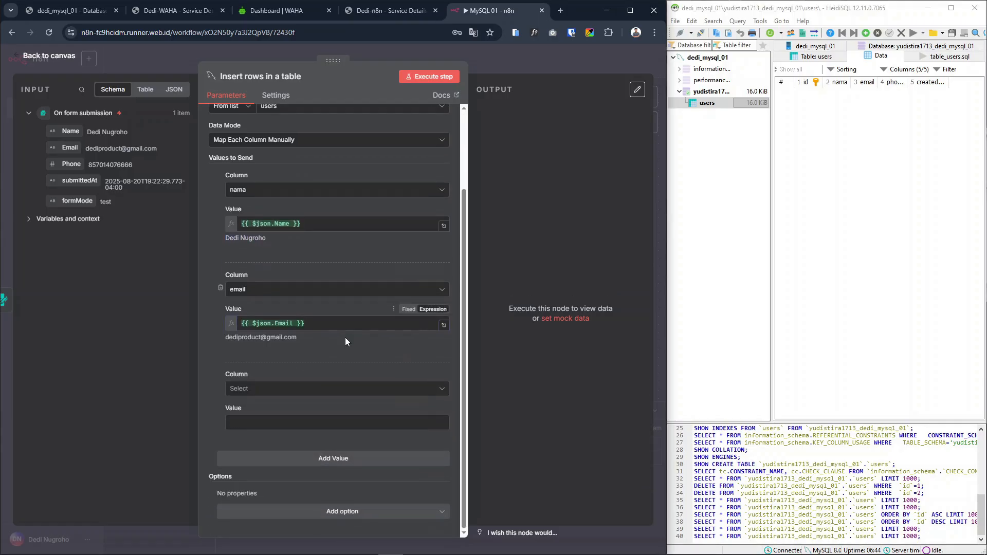
{"action": "left_click", "coordinate": [250, 392]}
{"action": "left_click", "coordinate": [247, 484]}
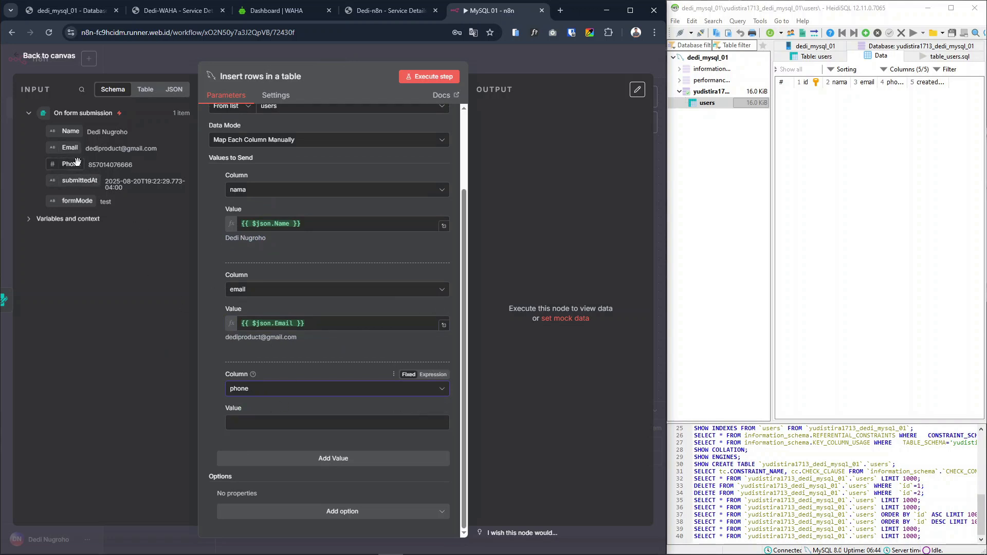
{"action": "left_click_drag", "start_coordinate": [77, 162], "coordinate": [288, 423]}
{"action": "left_click", "coordinate": [186, 421]}
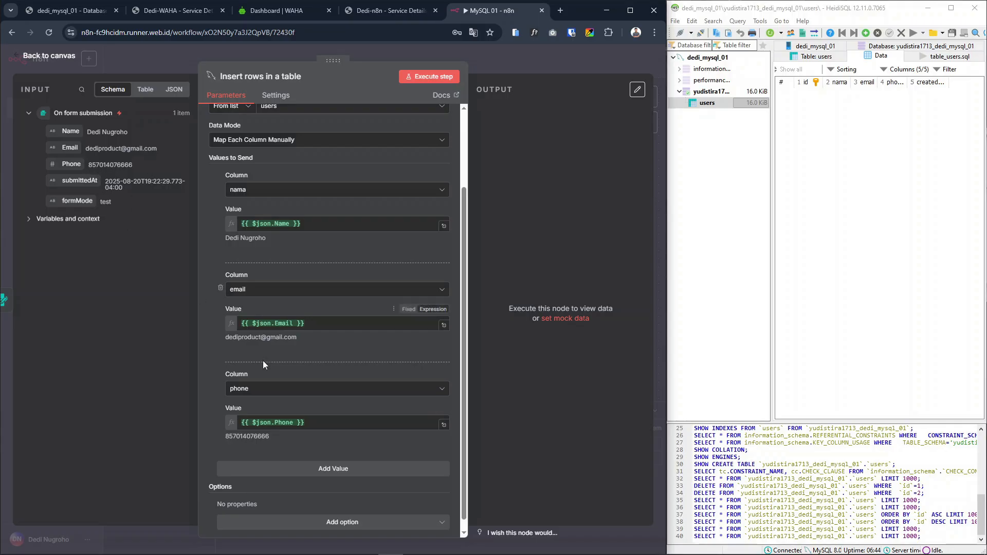
Prefix the phone value with a zero by changing its expression to {{"0" + $json.Phone }}
{"action": "left_click", "coordinate": [243, 422]}
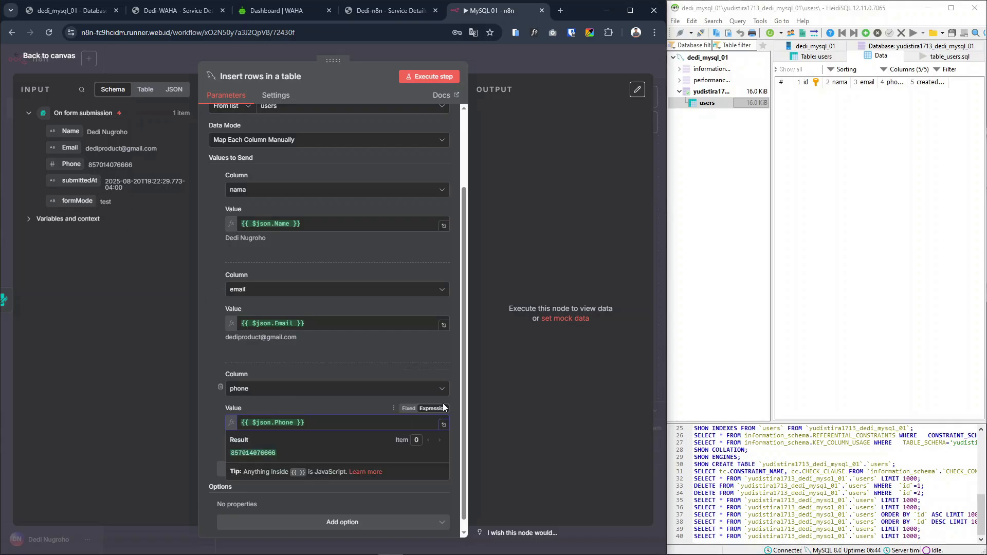
{"action": "type", "text": "\"\""}
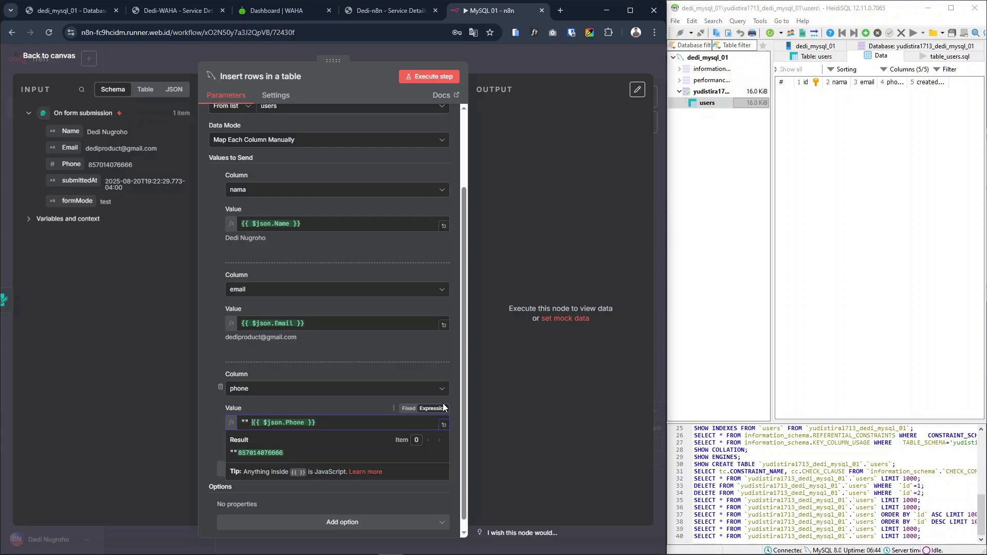
{"action": "key", "text": "BackSpace"}
{"action": "key", "text": "BackSpace"}
{"action": "key", "text": "BackSpace"}
{"action": "type", "text": "0"}
{"action": "key", "text": "BackSpace"}
{"action": "key", "text": "Right"}
{"action": "key", "text": "Right"}
{"action": "type", "text": "+"}
{"action": "key", "text": "Left"}
{"action": "key", "text": "Left"}
{"action": "type", "text": "0\""}
{"action": "key", "text": "Right"}
{"action": "type", "text": "\""}
{"action": "key", "text": "Right"}
{"action": "key", "text": "BackSpace"}
{"action": "type", "text": "62"}
{"action": "key", "text": "BackSpace"}
{"action": "key", "text": "BackSpace"}
{"action": "type", "text": "0"}
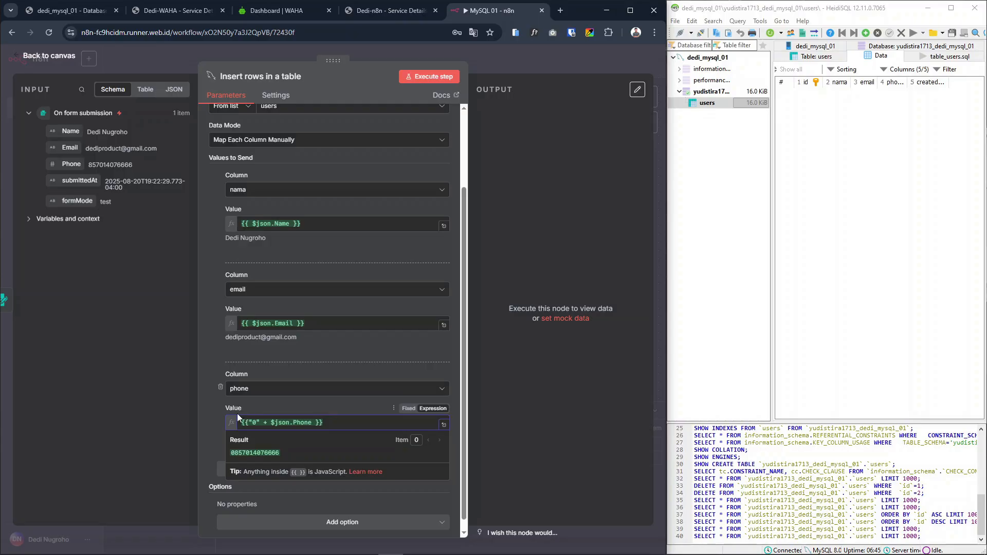
{"action": "left_click", "coordinate": [217, 417]}
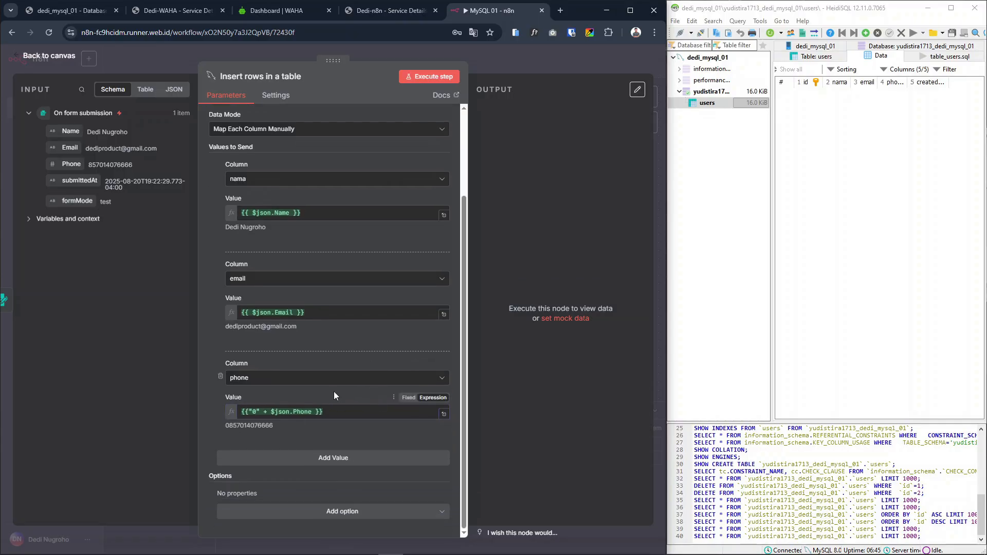
Execute the Insert rows in a table node and refresh the users table data in HeidiSQL
{"action": "scroll", "coordinate": [360, 319], "scroll_direction": "up", "scroll_amount": 3}
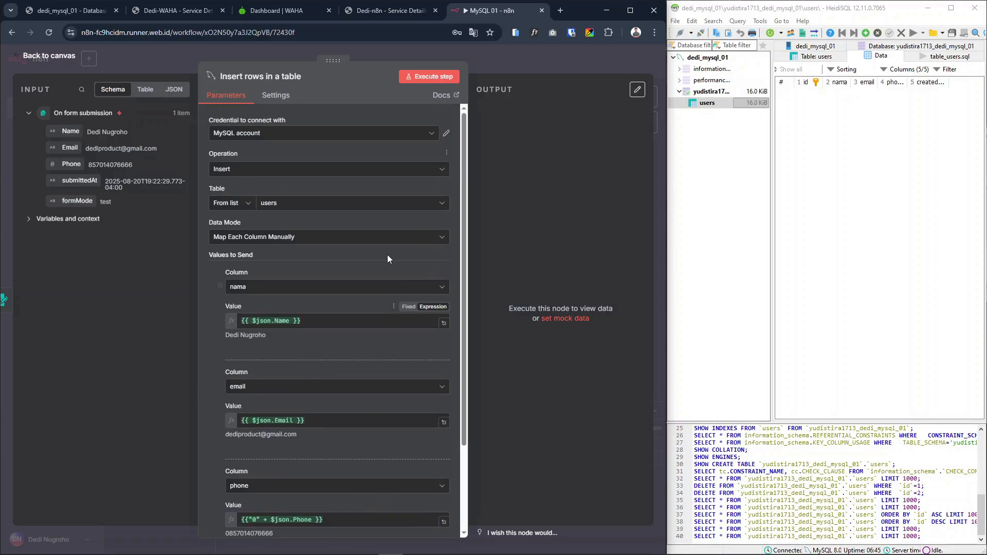
{"action": "left_click", "coordinate": [431, 81]}
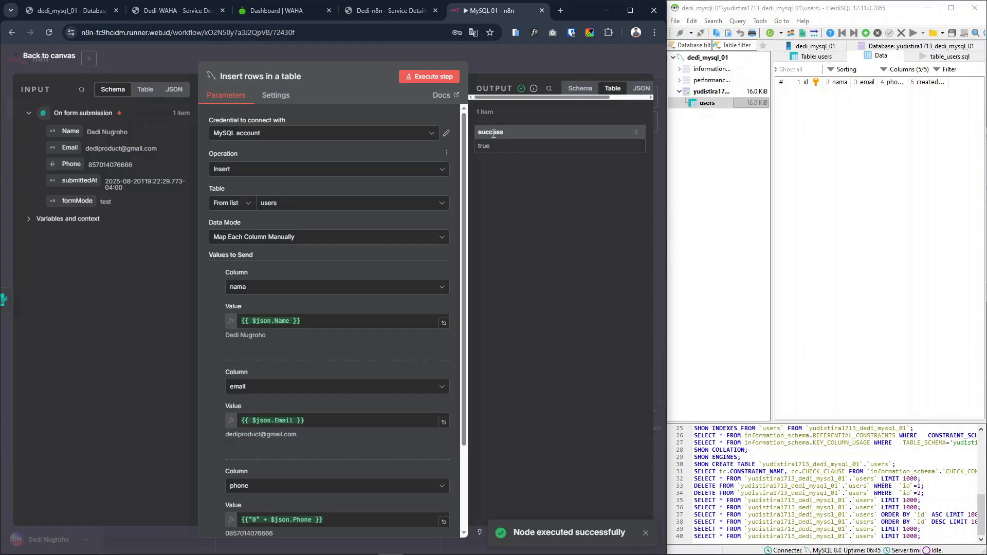
{"action": "right_click", "coordinate": [862, 151]}
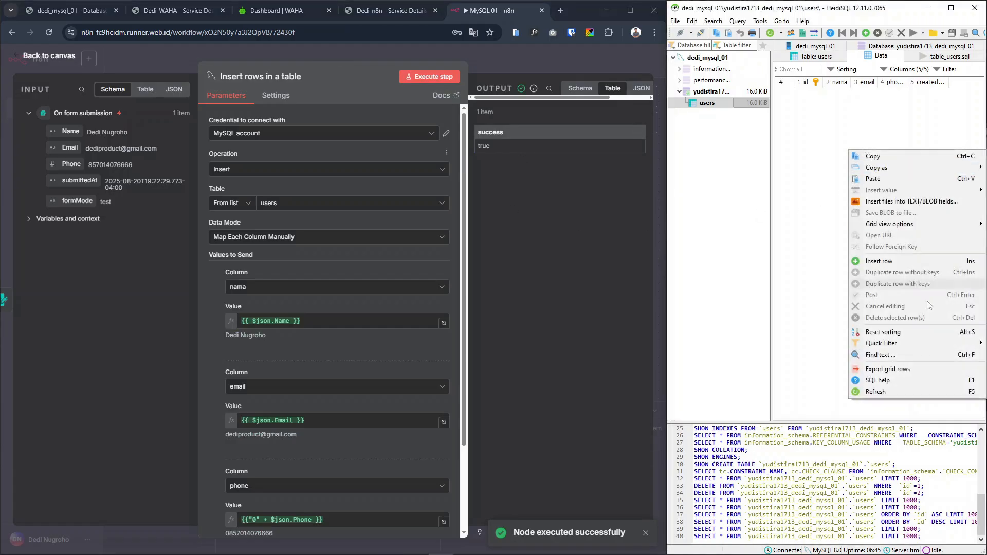
{"action": "left_click", "coordinate": [920, 390]}
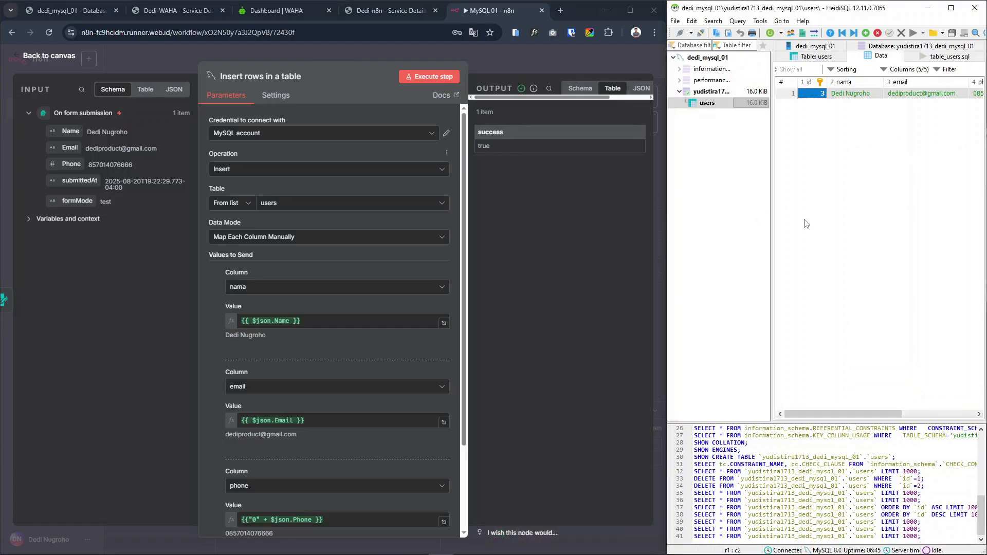
Examine the inserted row in HeidiSQL's users table across its id, nama, email and phone columns
{"action": "mouse_move", "coordinate": [847, 415]}
{"action": "left_mouse_down"}
{"action": "mouse_move", "coordinate": [872, 414]}
{"action": "mouse_move", "coordinate": [833, 409]}
{"action": "left_mouse_up"}
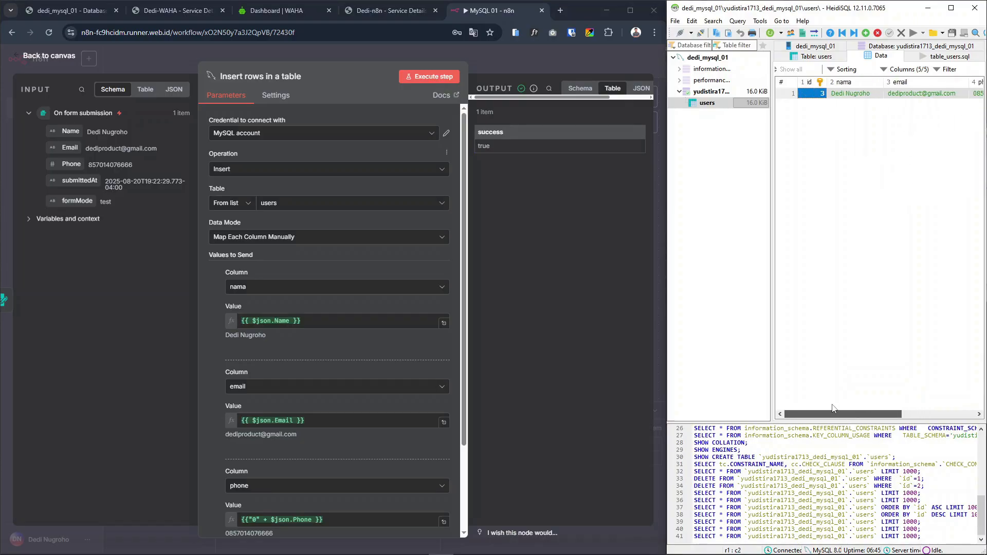
{"action": "left_click", "coordinate": [846, 220]}
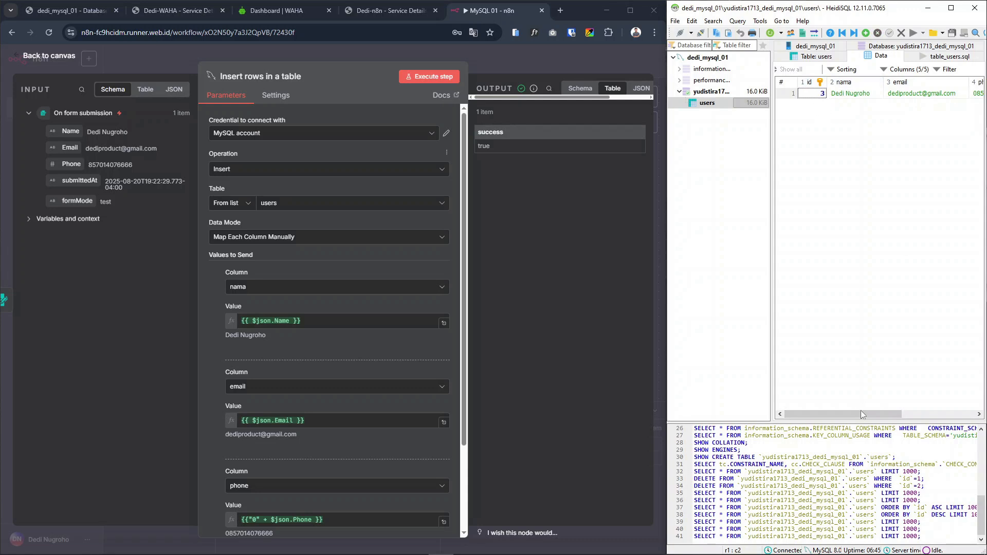
{"action": "mouse_move", "coordinate": [862, 415]}
{"action": "left_mouse_down"}
{"action": "mouse_move", "coordinate": [923, 415]}
{"action": "mouse_move", "coordinate": [851, 415]}
{"action": "left_mouse_up"}
{"action": "mouse_move", "coordinate": [859, 414]}
{"action": "left_mouse_down"}
{"action": "mouse_move", "coordinate": [902, 415]}
{"action": "mouse_move", "coordinate": [848, 406]}
{"action": "left_mouse_up"}
{"action": "left_click", "coordinate": [725, 104]}
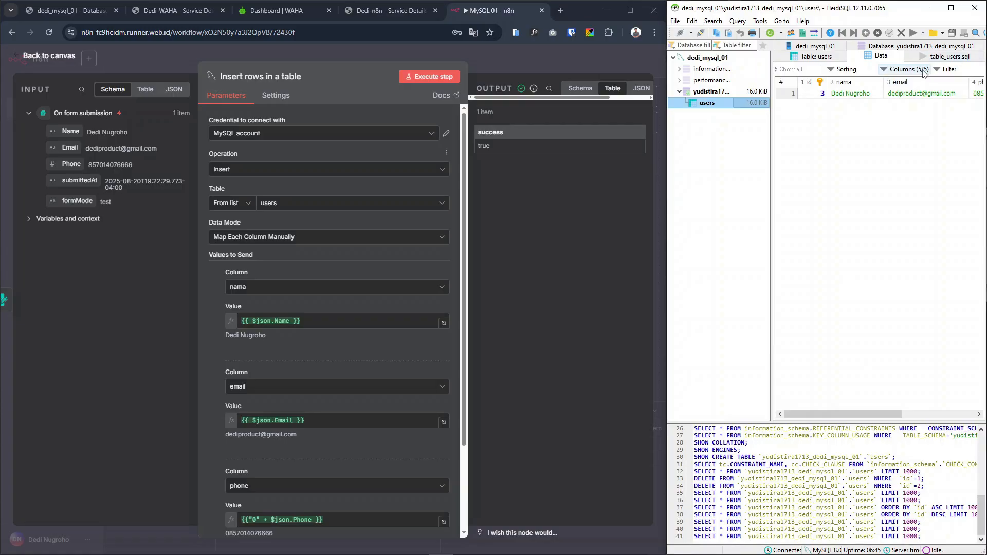
{"action": "mouse_move", "coordinate": [862, 414]}
{"action": "left_mouse_down"}
{"action": "mouse_move", "coordinate": [935, 414]}
{"action": "mouse_move", "coordinate": [858, 411]}
{"action": "left_mouse_up"}
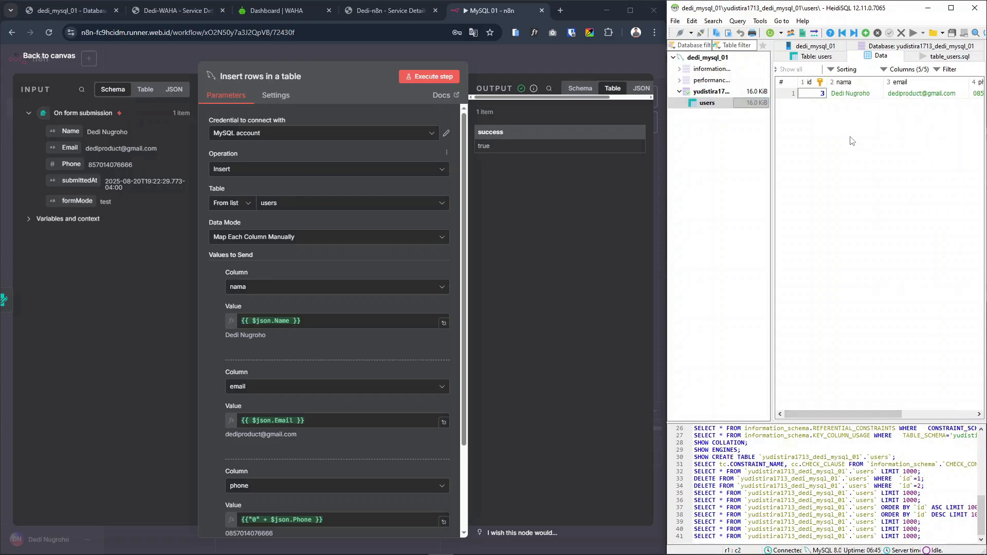
{"action": "mouse_move", "coordinate": [856, 414]}
{"action": "left_mouse_down"}
{"action": "mouse_move", "coordinate": [933, 425]}
{"action": "mouse_move", "coordinate": [875, 414]}
{"action": "left_mouse_up"}
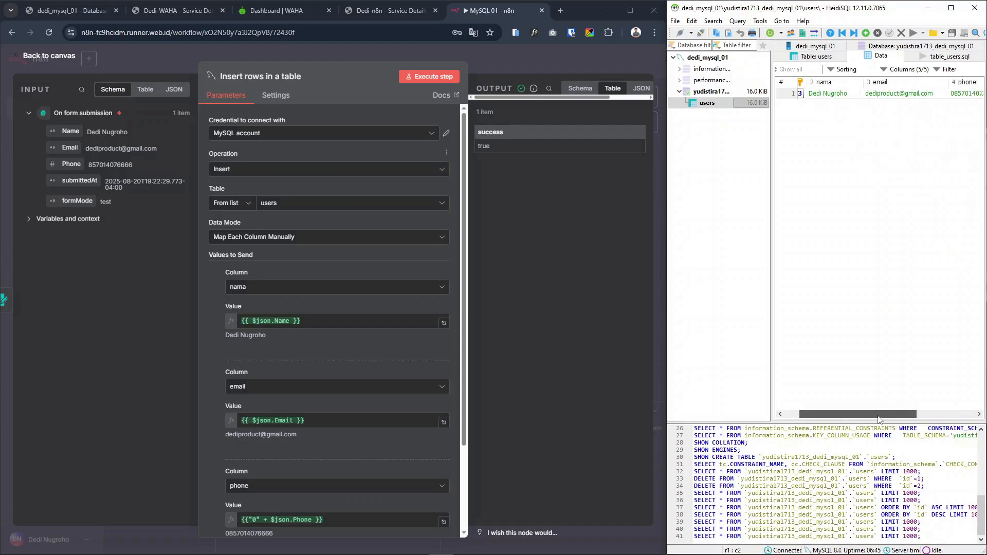
Add a MySQL Select rows from a table node after the Insert rows in a table node
{"action": "left_click", "coordinate": [494, 65]}
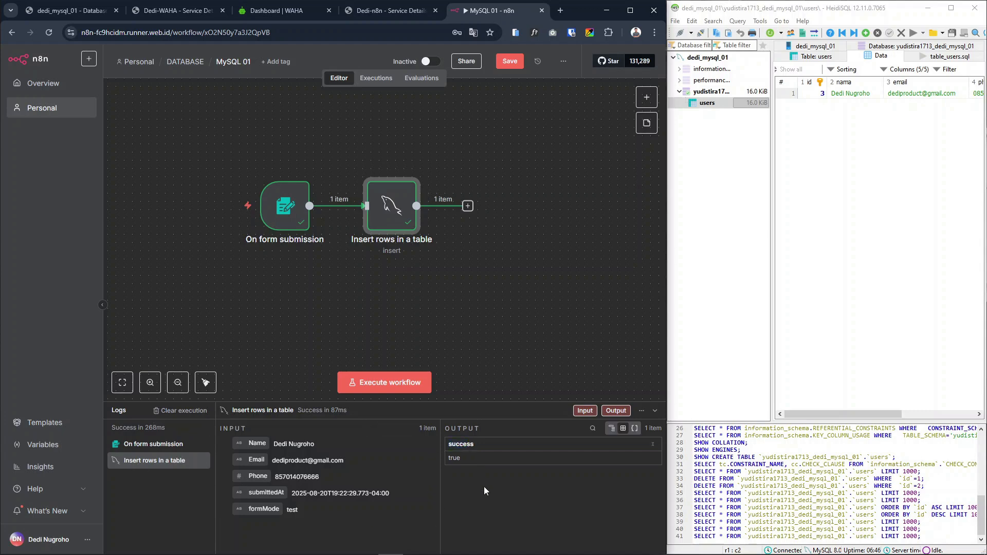
{"action": "left_click", "coordinate": [467, 206]}
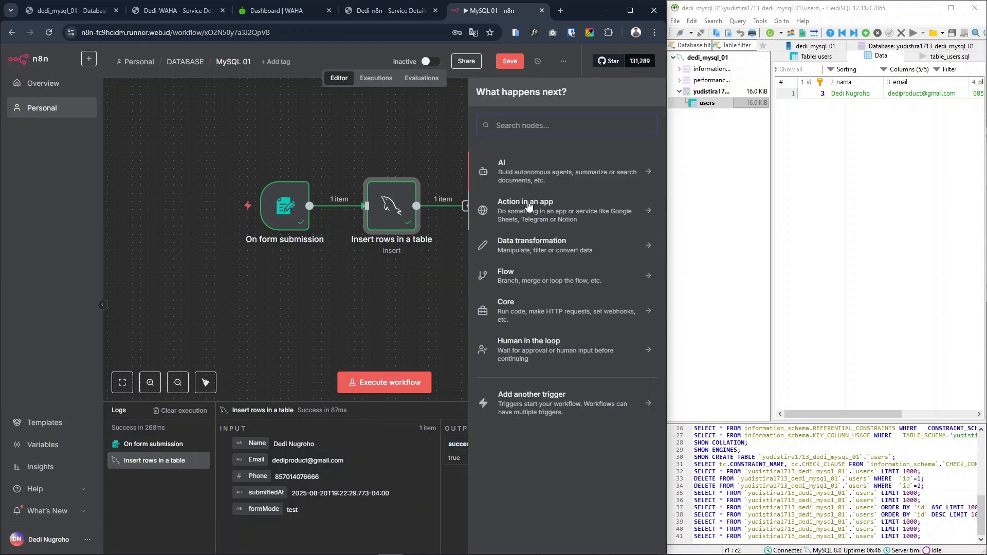
{"action": "type", "text": "mysql"}
{"action": "left_click", "coordinate": [518, 168]}
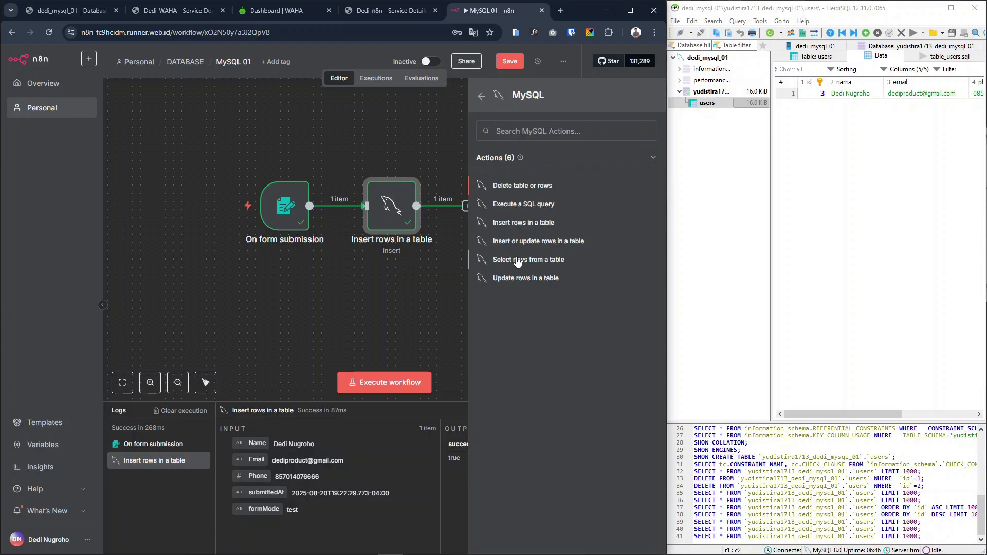
{"action": "left_click", "coordinate": [518, 260]}
Set the select node to return all rows of the users table, and execute it
{"action": "left_click", "coordinate": [286, 203]}
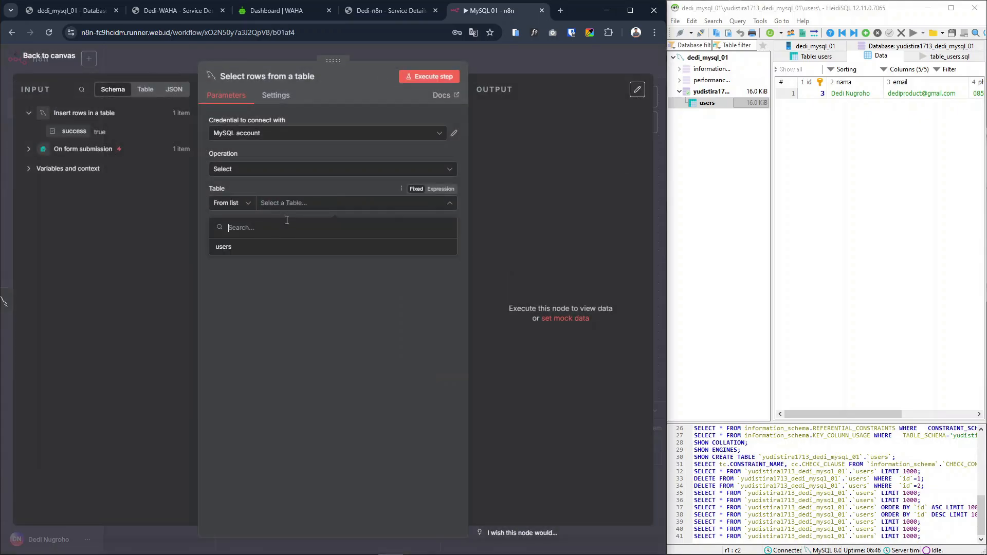
{"action": "left_click", "coordinate": [235, 249]}
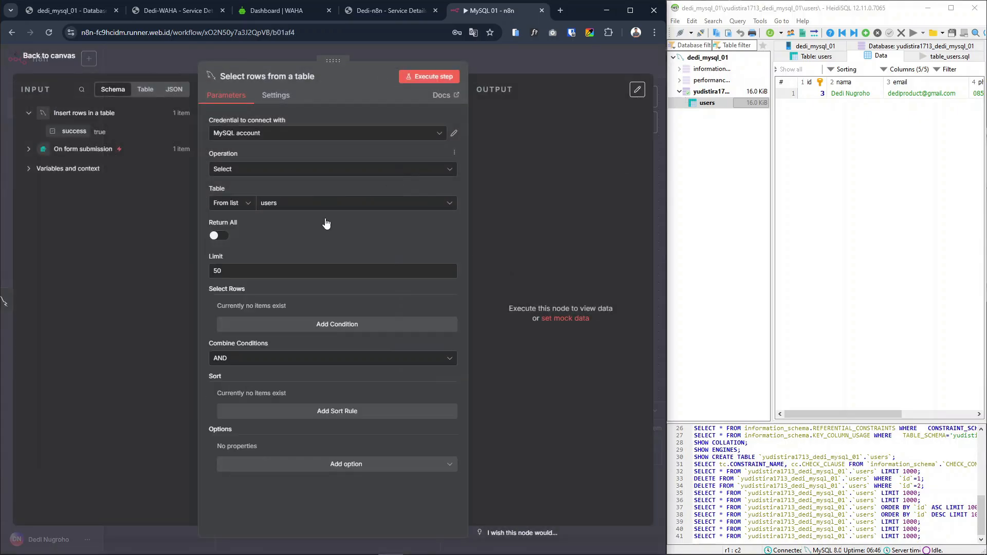
{"action": "left_click", "coordinate": [222, 238]}
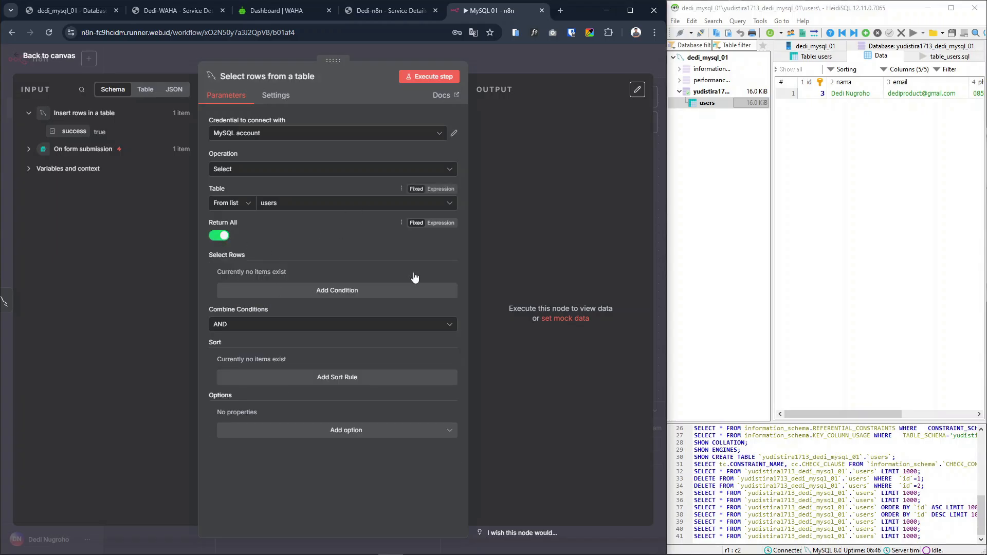
{"action": "left_click", "coordinate": [429, 76]}
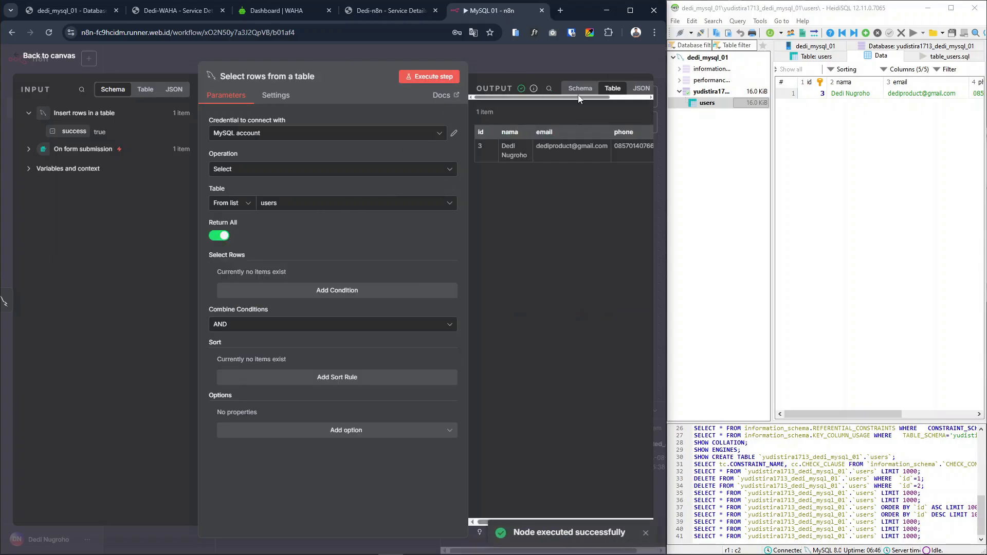
{"action": "key", "text": "Escape"}
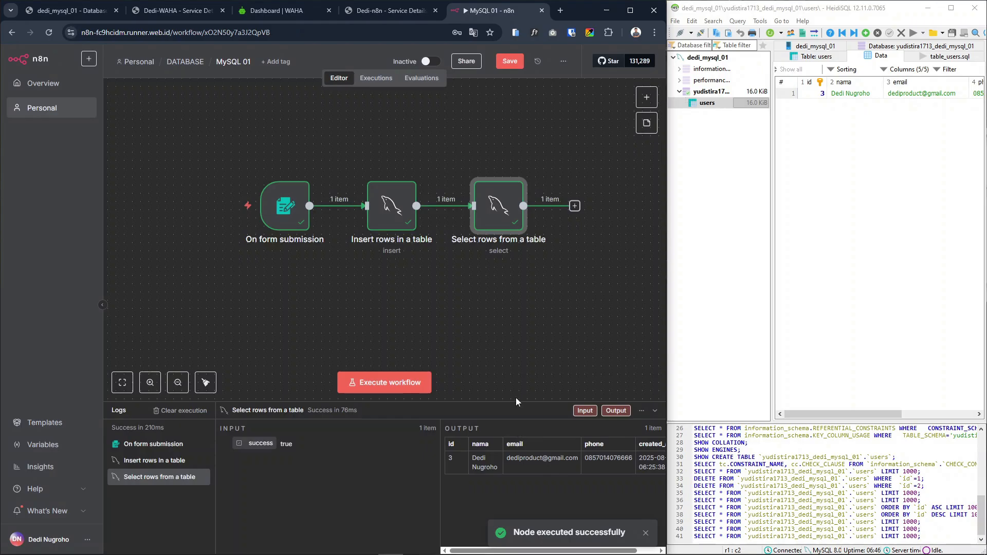
Execute the MySQL 01 workflow and submit its test form with a second sample name, email and phone number
{"action": "left_click", "coordinate": [382, 380]}
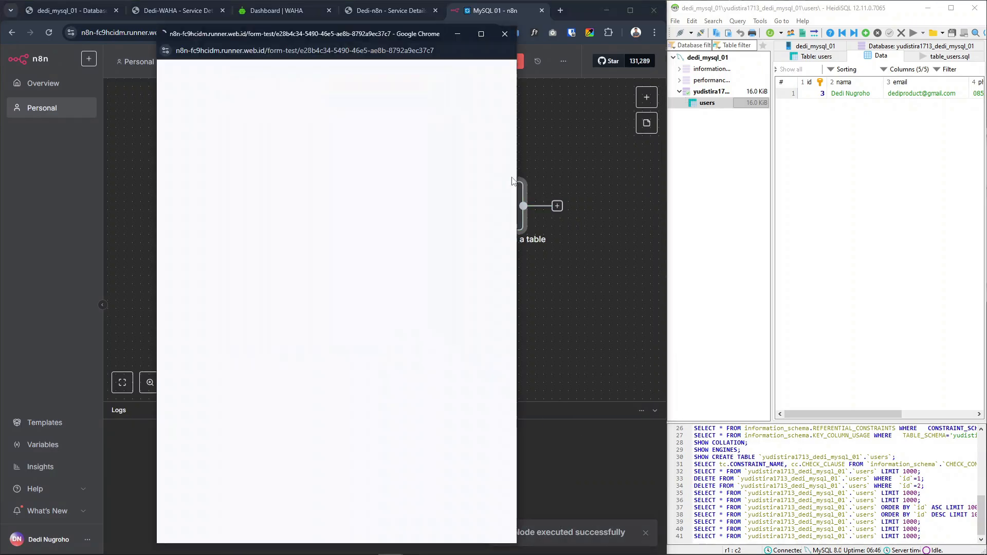
{"action": "left_click", "coordinate": [310, 176]}
{"action": "type", "text": "Fulan 01"}
{"action": "key", "text": "Tab"}
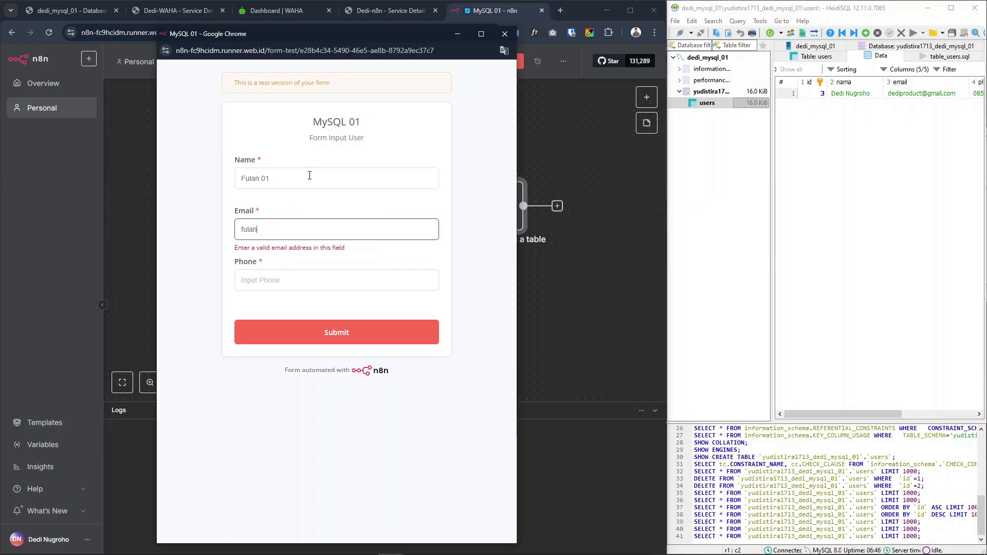
{"action": "key", "text": "Tab"}
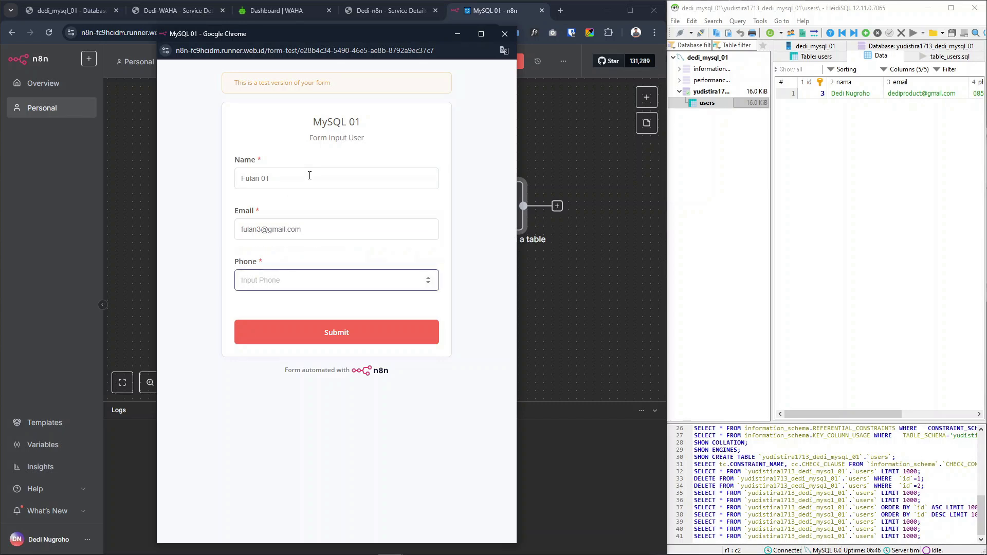
{"action": "left_click", "coordinate": [348, 335]}
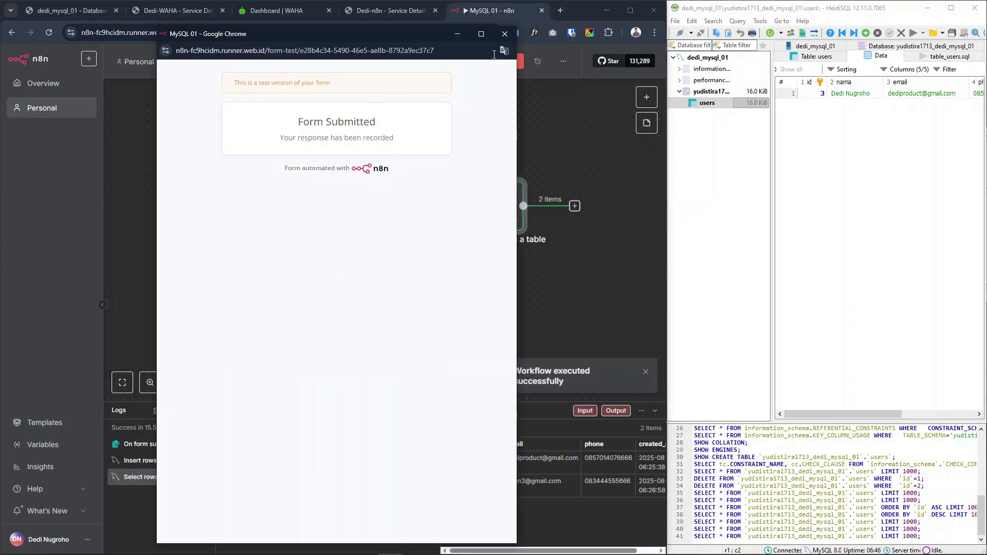
{"action": "left_click", "coordinate": [504, 35]}
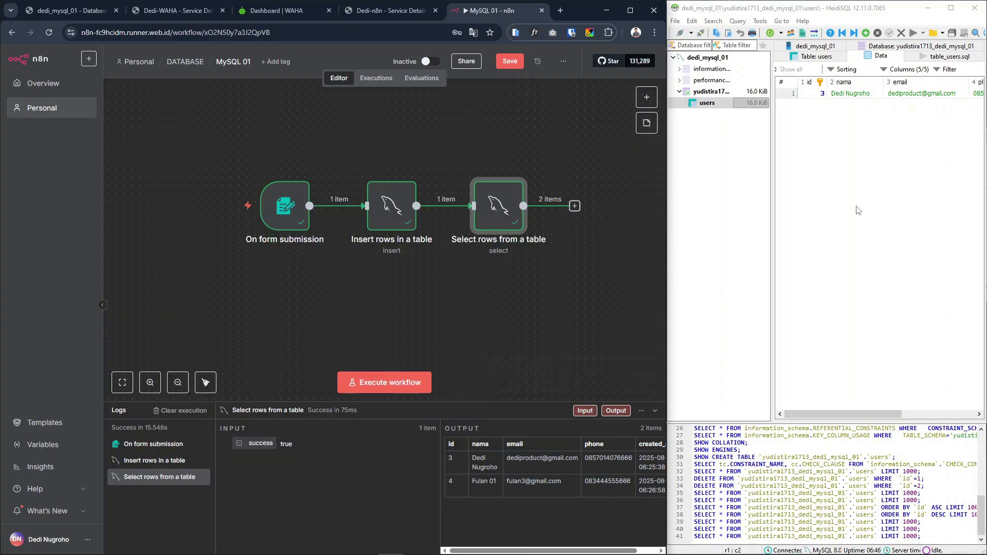
Refresh the users table data in HeidiSQL to check for the newly submitted row
{"action": "left_click", "coordinate": [868, 198]}
{"action": "right_click", "coordinate": [838, 134]}
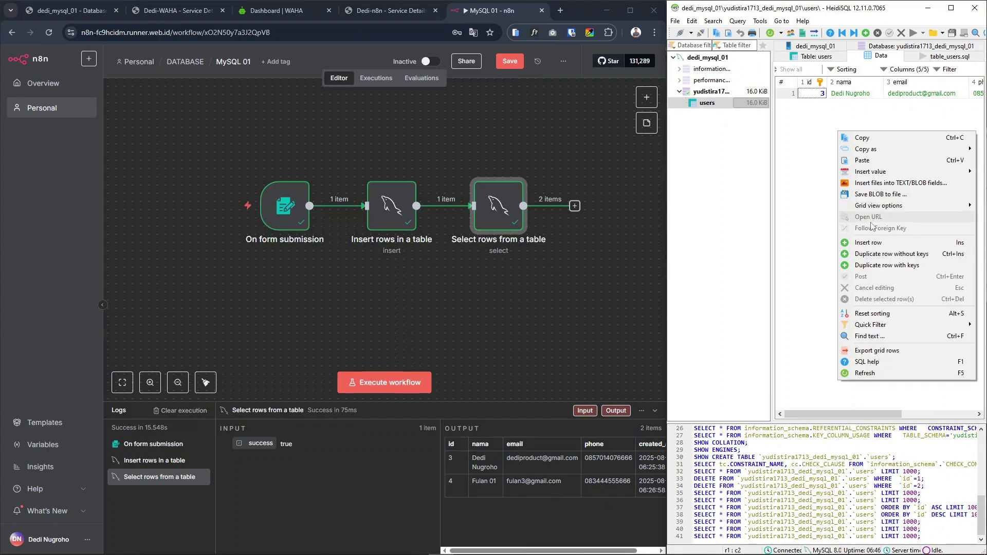
{"action": "left_click", "coordinate": [885, 374]}
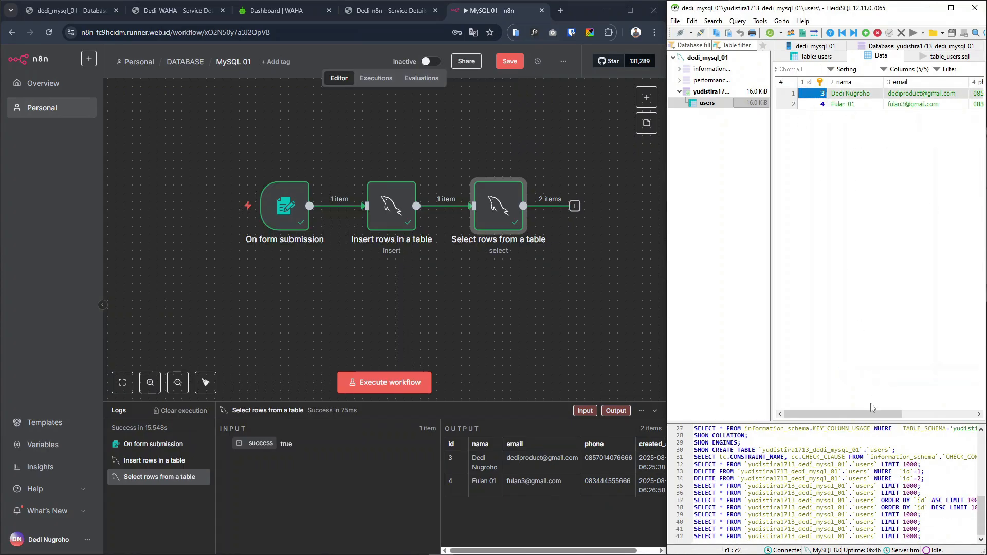
{"action": "left_click_drag", "start_coordinate": [866, 413], "coordinate": [845, 409]}
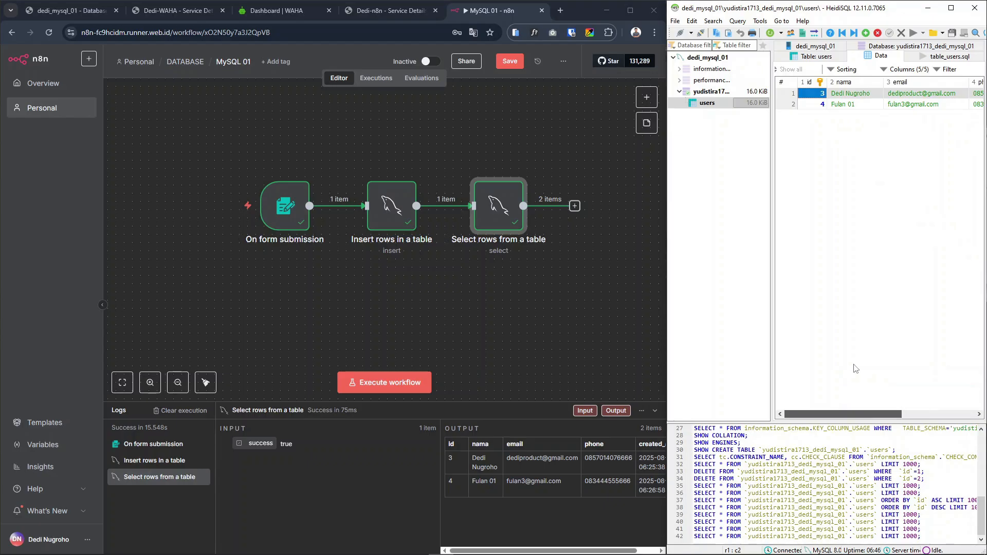
{"action": "left_click", "coordinate": [892, 224]}
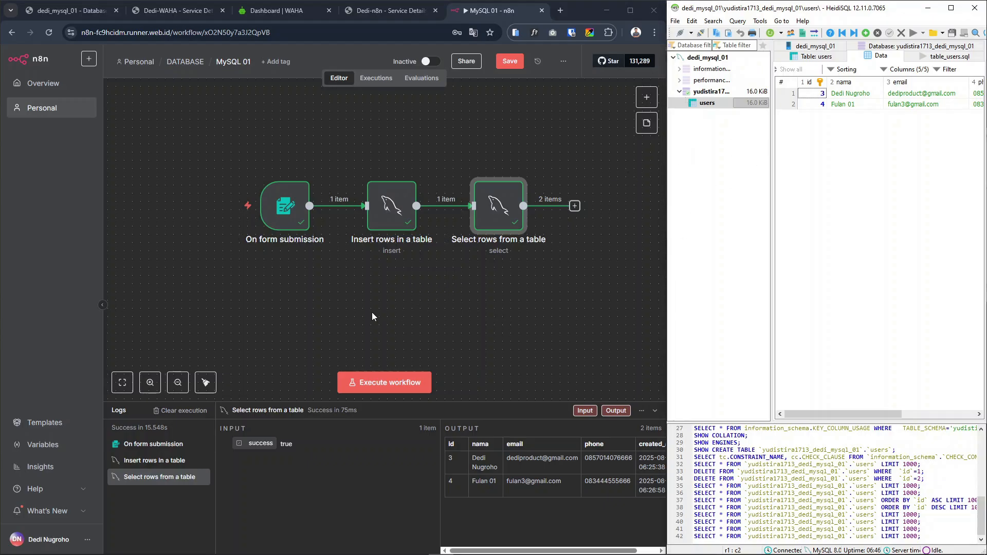
{"action": "left_click", "coordinate": [458, 296]}
{"action": "left_click_drag", "start_coordinate": [201, 127], "coordinate": [604, 319]}
{"action": "mouse_move", "coordinate": [489, 222]}
{"action": "left_mouse_down"}
{"action": "mouse_move", "coordinate": [477, 204]}
{"action": "mouse_move", "coordinate": [529, 200]}
{"action": "mouse_move", "coordinate": [492, 214]}
{"action": "left_mouse_up"}
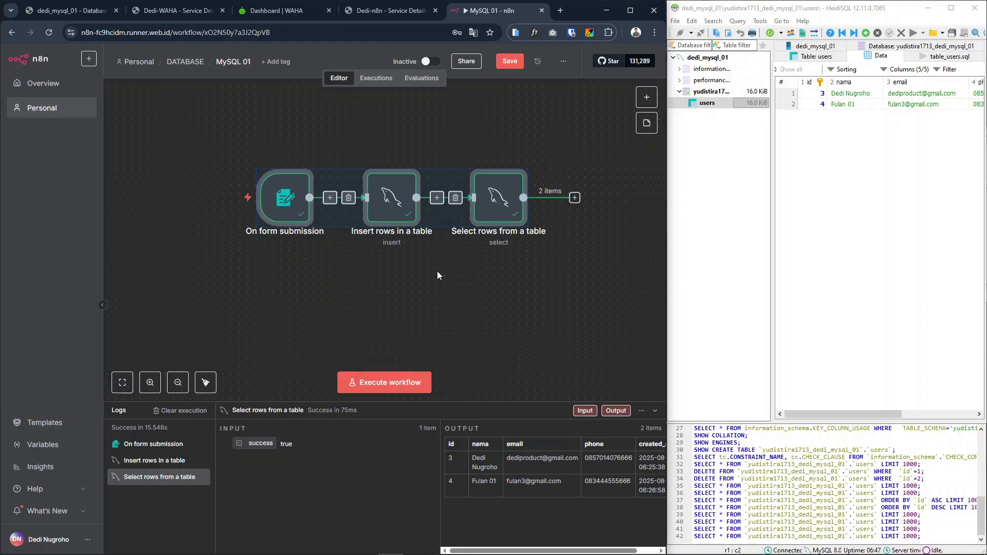
{"action": "left_click", "coordinate": [541, 304]}
{"action": "left_click_drag", "start_coordinate": [200, 136], "coordinate": [596, 266]}
{"action": "left_click", "coordinate": [587, 317]}
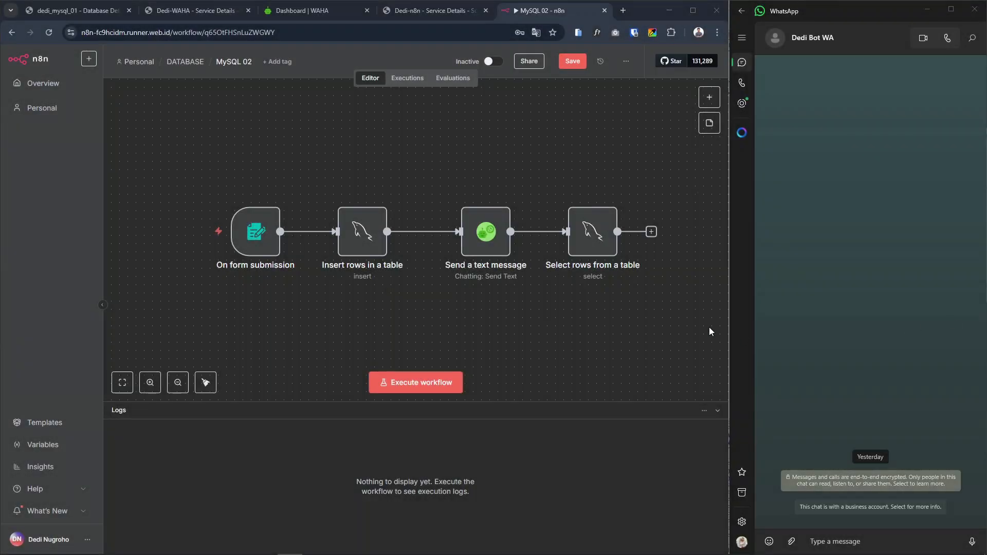
Nudge the Send a text message and Select rows nodes closer to Insert rows, and review the text message node's parameters
{"action": "left_click_drag", "start_coordinate": [487, 246], "coordinate": [478, 241]}
{"action": "left_click_drag", "start_coordinate": [599, 246], "coordinate": [591, 243]}
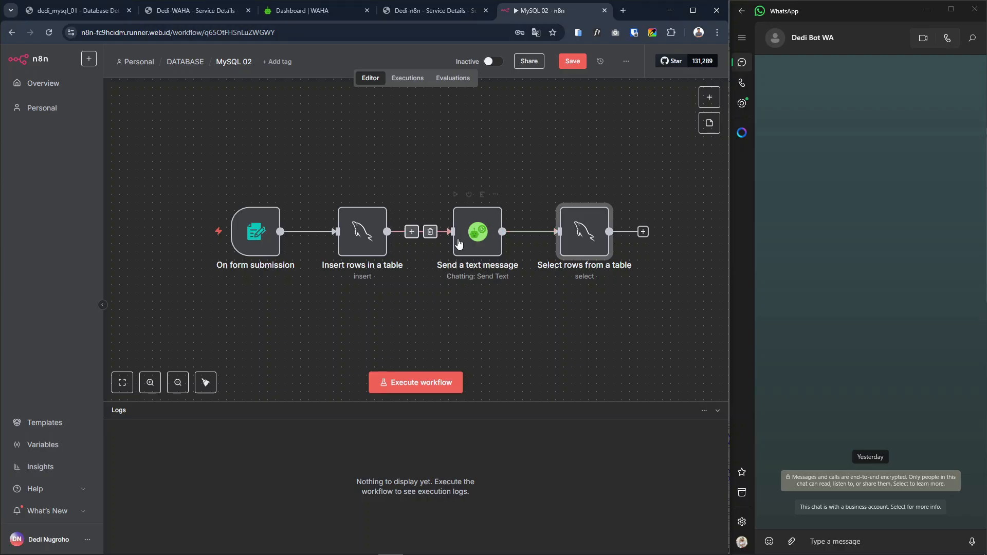
{"action": "double_click", "coordinate": [457, 241]}
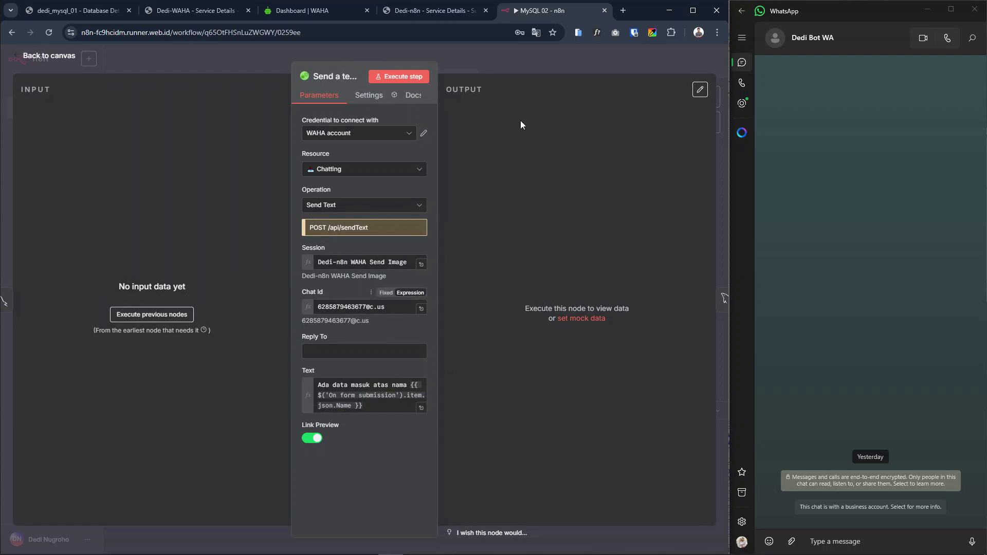
{"action": "left_click", "coordinate": [504, 59]}
Delete both connections of the Send a text message node and move it below the node chain
{"action": "left_click_drag", "start_coordinate": [473, 236], "coordinate": [476, 248]}
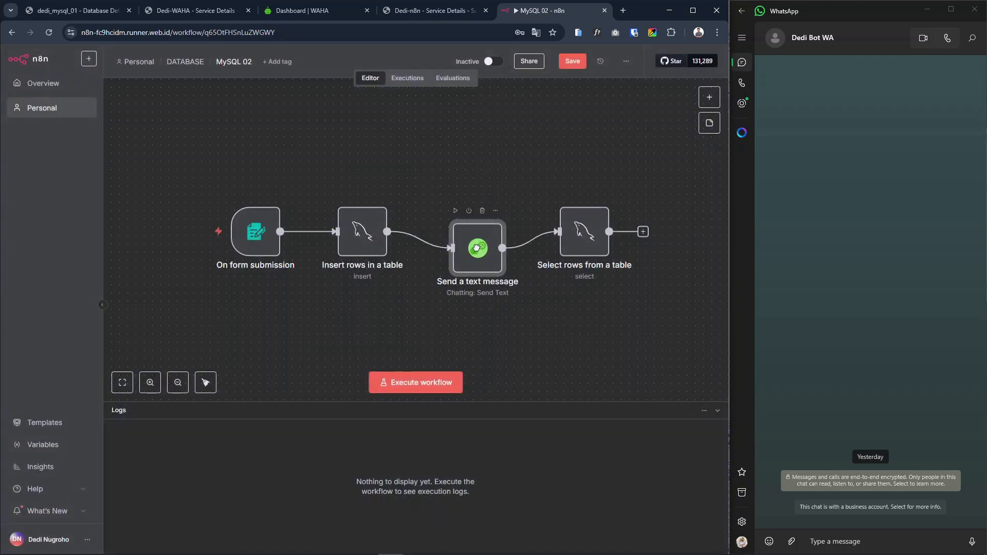
{"action": "left_click", "coordinate": [428, 238]}
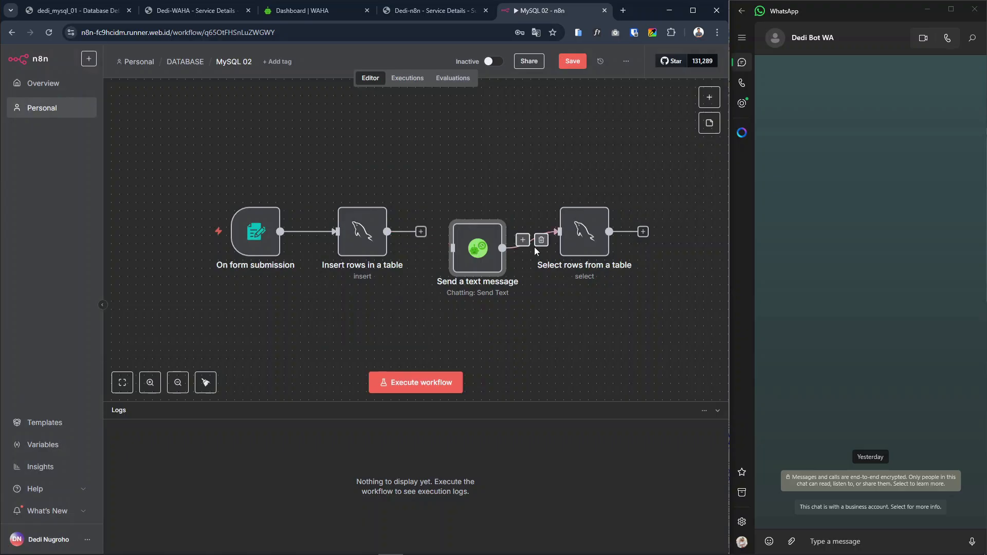
{"action": "left_click", "coordinate": [537, 239]}
{"action": "left_click_drag", "start_coordinate": [476, 262], "coordinate": [501, 344]}
Try linking Insert rows in a table directly to Select rows from a table, and remove that connection again
{"action": "left_click_drag", "start_coordinate": [578, 244], "coordinate": [501, 244]}
{"action": "left_click_drag", "start_coordinate": [421, 233], "coordinate": [481, 241]}
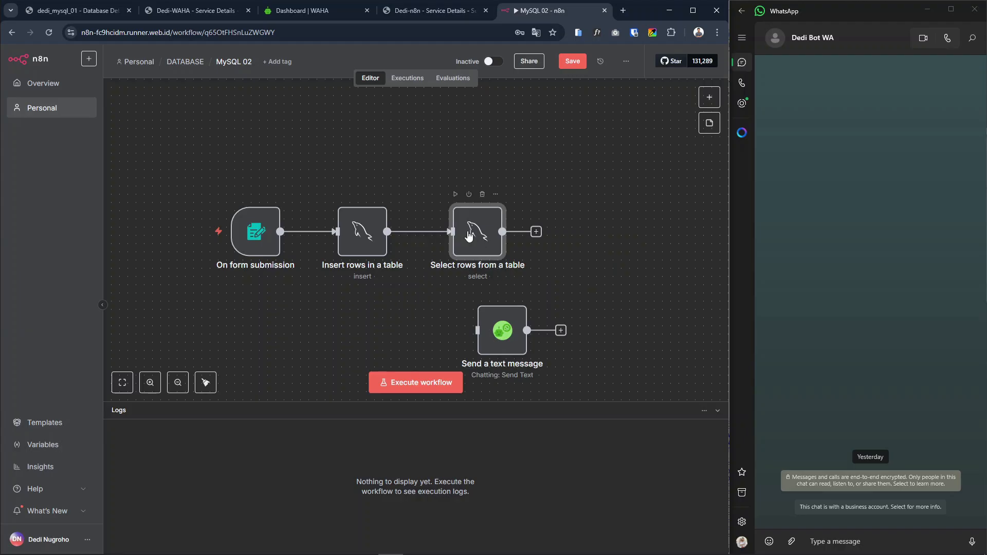
{"action": "mouse_move", "coordinate": [431, 236]}
{"action": "left_click_drag", "start_coordinate": [461, 238], "coordinate": [486, 238]}
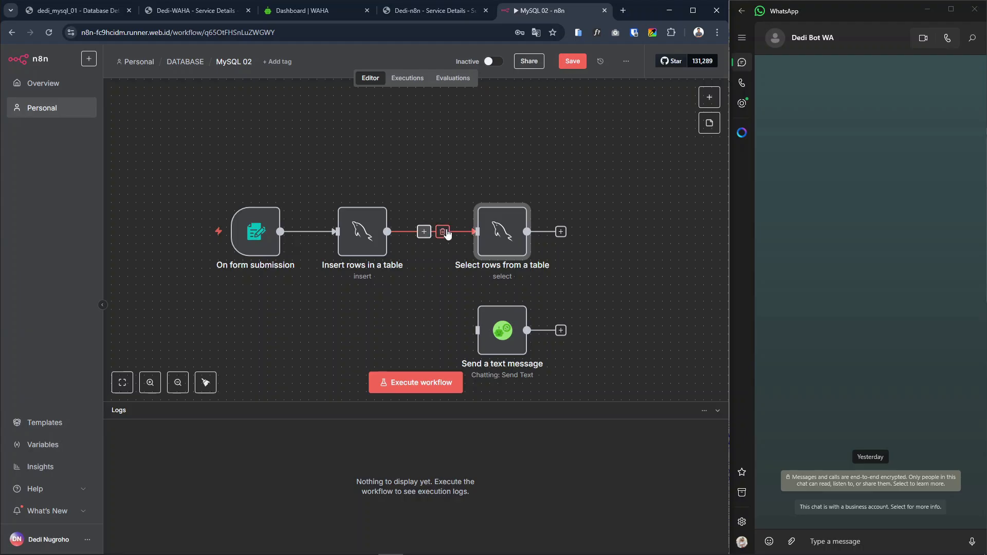
{"action": "left_click_drag", "start_coordinate": [494, 253], "coordinate": [518, 252]}
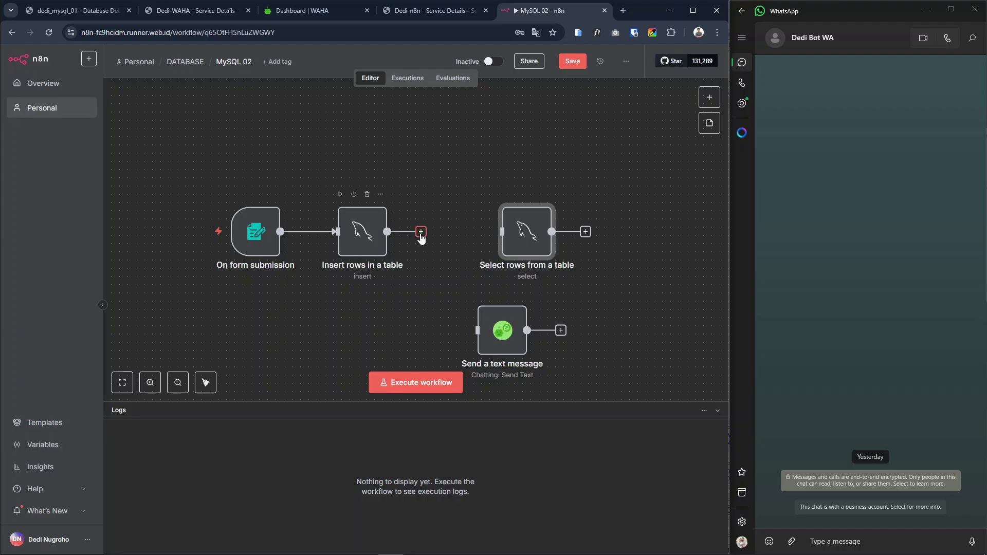
Add a WAHA Send a text message node after Insert rows in a table and shift the Select rows node to make room
{"action": "left_click", "coordinate": [420, 232]}
{"action": "type", "text": "waha"}
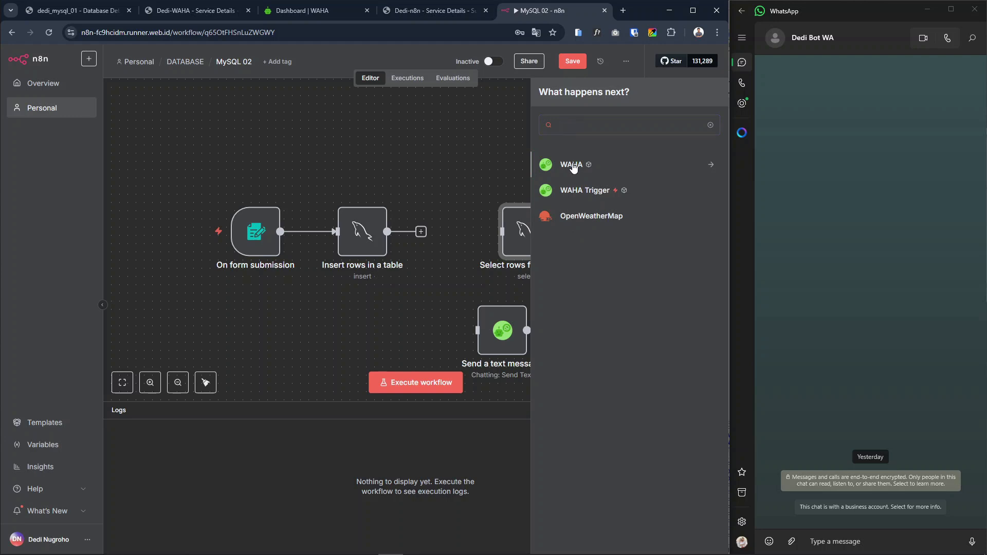
{"action": "left_click", "coordinate": [573, 165]}
{"action": "scroll", "coordinate": [587, 360], "scroll_direction": "down", "scroll_amount": 4}
{"action": "scroll", "coordinate": [588, 395], "scroll_direction": "down", "scroll_amount": 3}
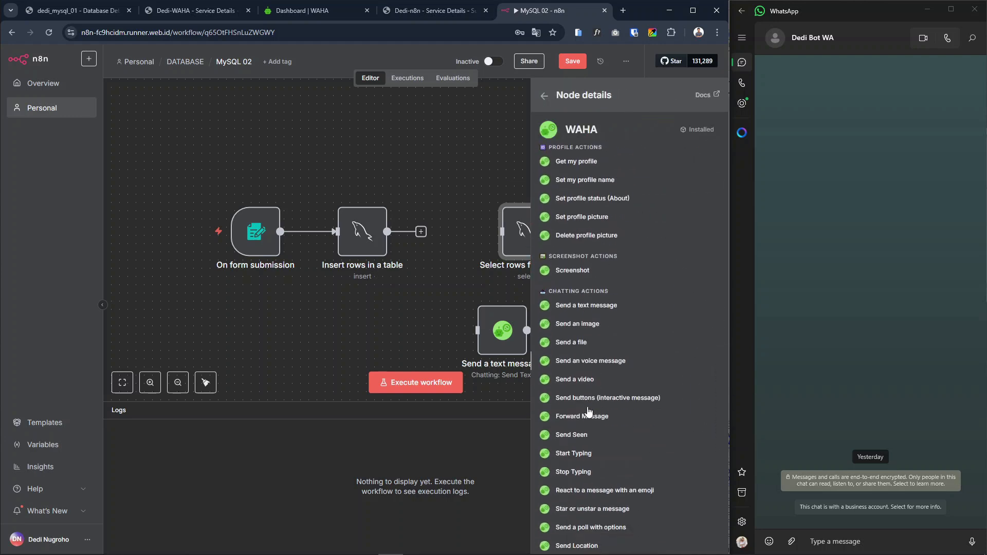
{"action": "left_click", "coordinate": [586, 306]}
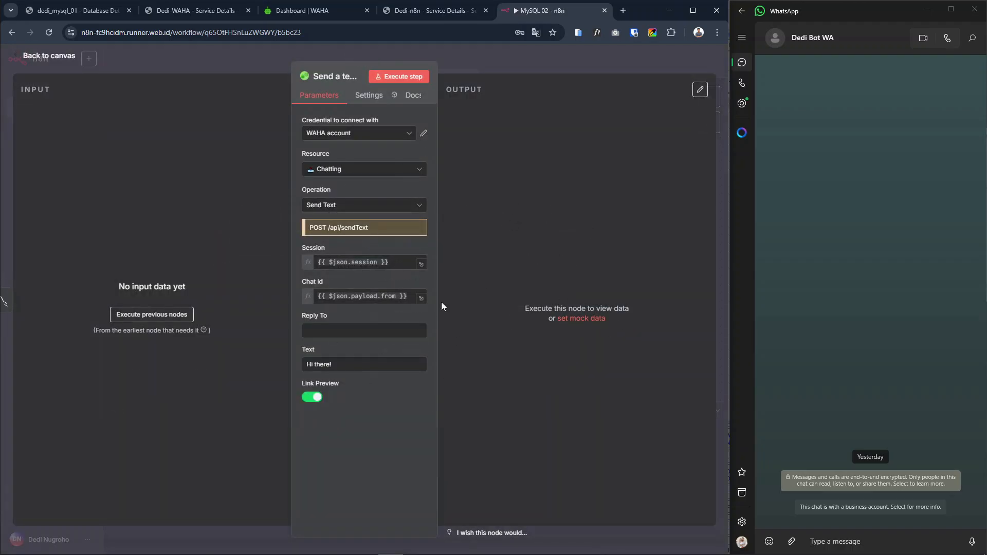
{"action": "left_click", "coordinate": [568, 65]}
{"action": "left_click_drag", "start_coordinate": [561, 245], "coordinate": [586, 245]}
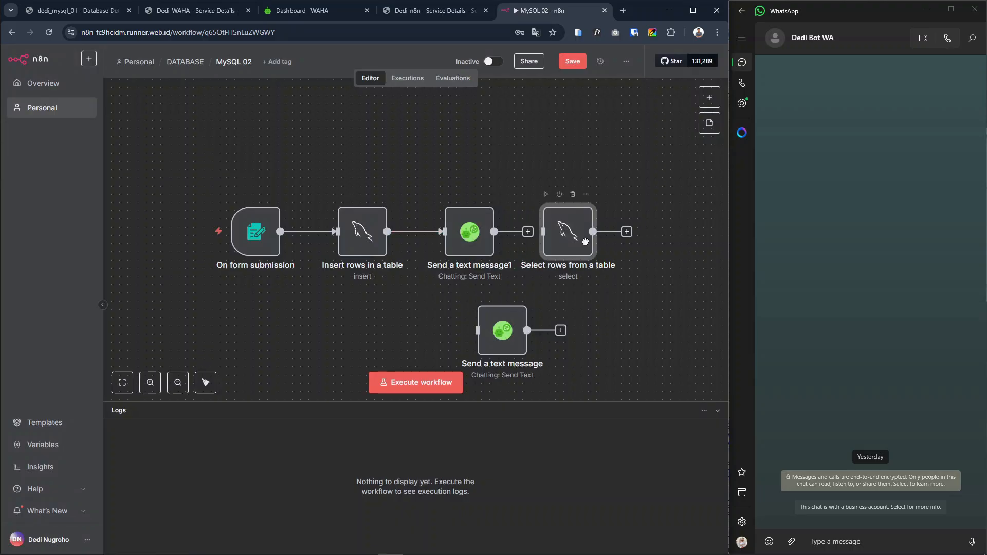
Check the Session value in the original, unconnected Send a text message node
{"action": "left_click", "coordinate": [512, 333]}
{"action": "double_click", "coordinate": [506, 332]}
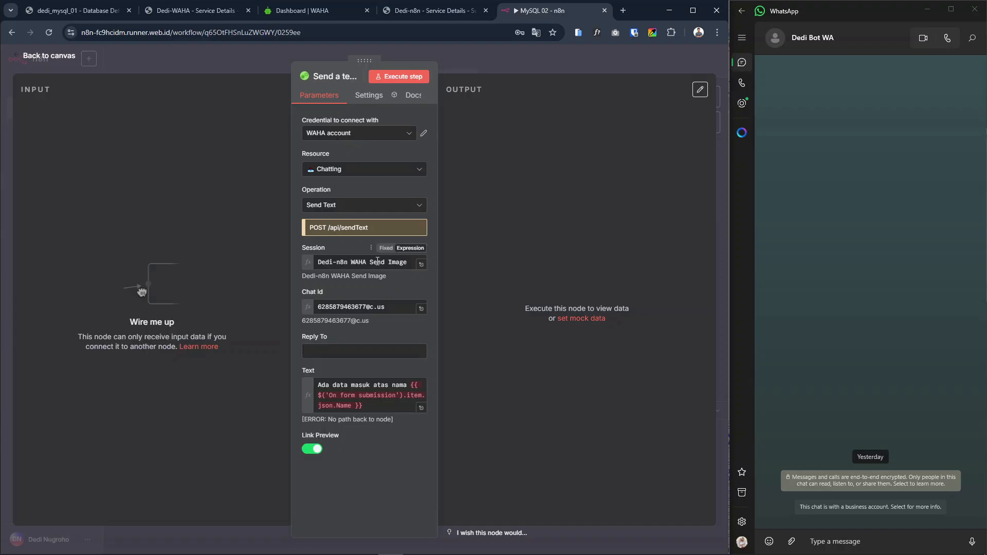
{"action": "left_click_drag", "start_coordinate": [409, 264], "coordinate": [315, 263]}
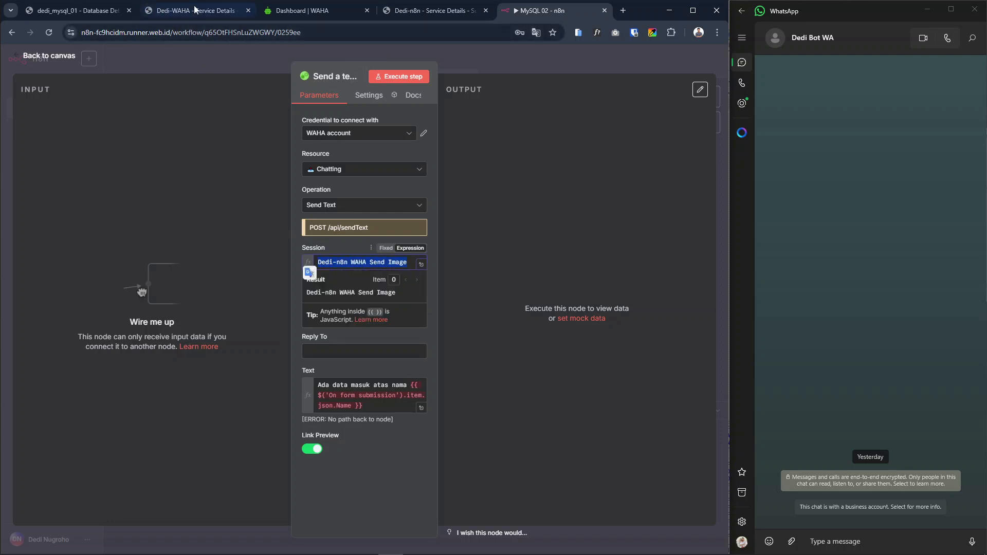
Copy the working session's name from the WAHA dashboard and paste it into the Session field of the Send a text message node
{"action": "left_click", "coordinate": [192, 12]}
{"action": "left_click", "coordinate": [308, 10]}
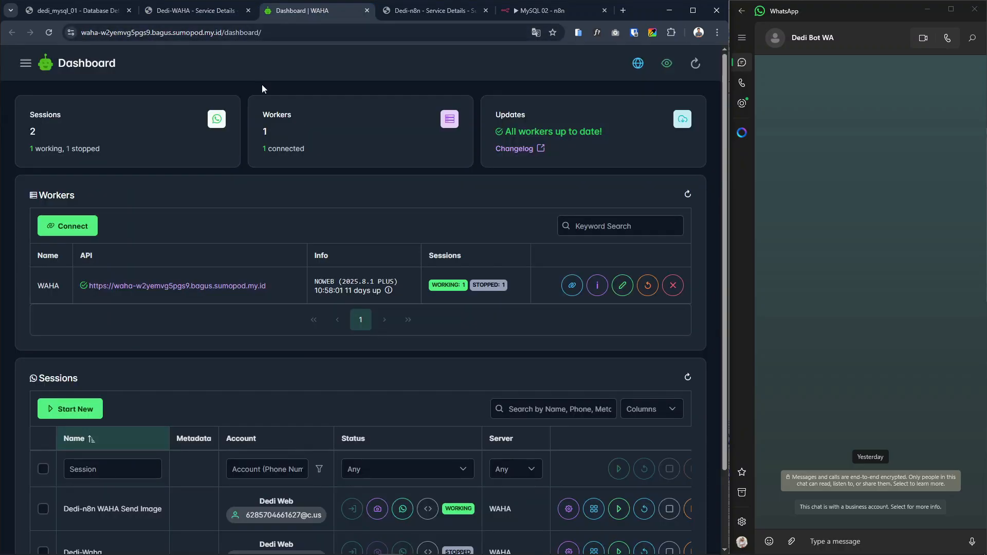
{"action": "scroll", "coordinate": [321, 341], "scroll_direction": "down", "scroll_amount": 2}
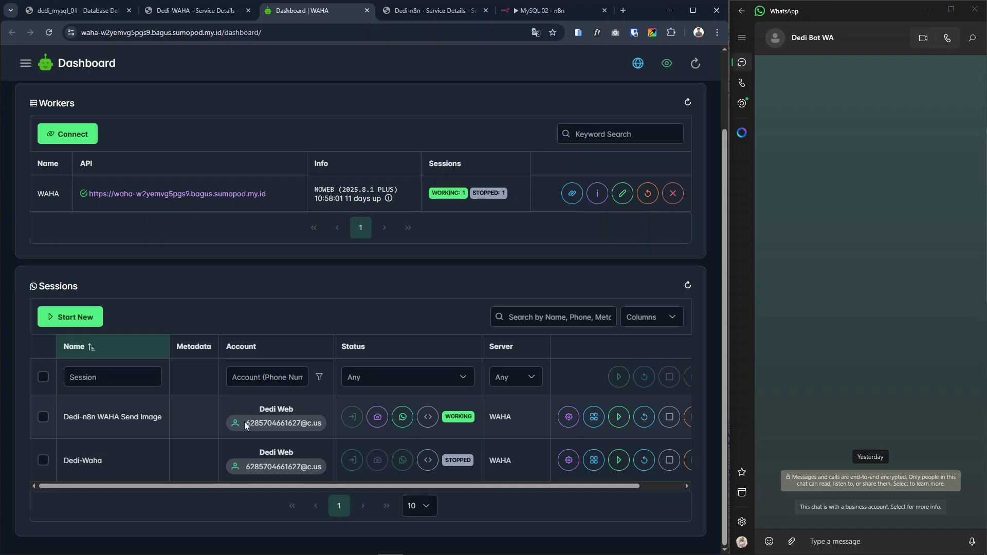
{"action": "left_click_drag", "start_coordinate": [66, 414], "coordinate": [163, 416]}
{"action": "right_click", "coordinate": [162, 417]}
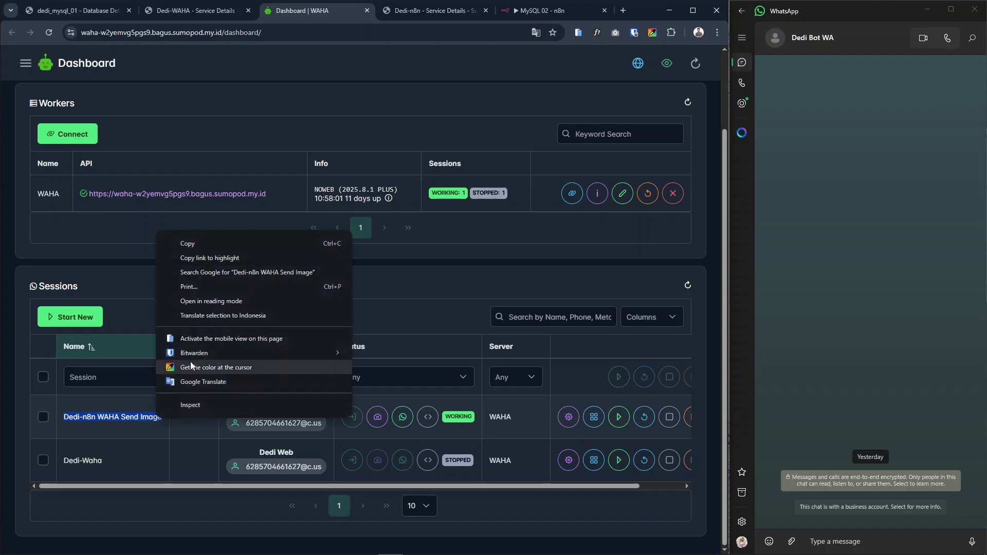
{"action": "left_click", "coordinate": [167, 244]}
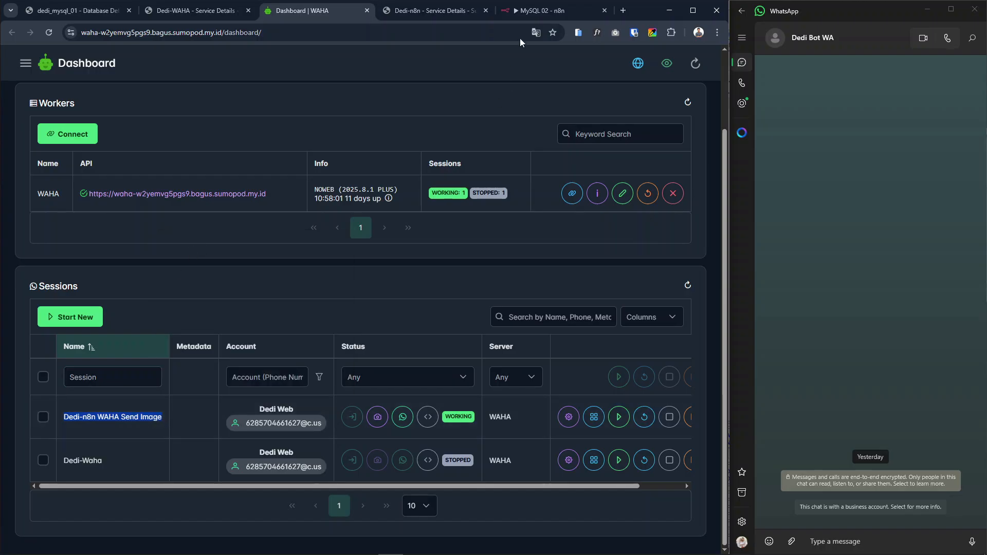
{"action": "left_click", "coordinate": [519, 10]}
{"action": "key", "text": "ctrl+v"}
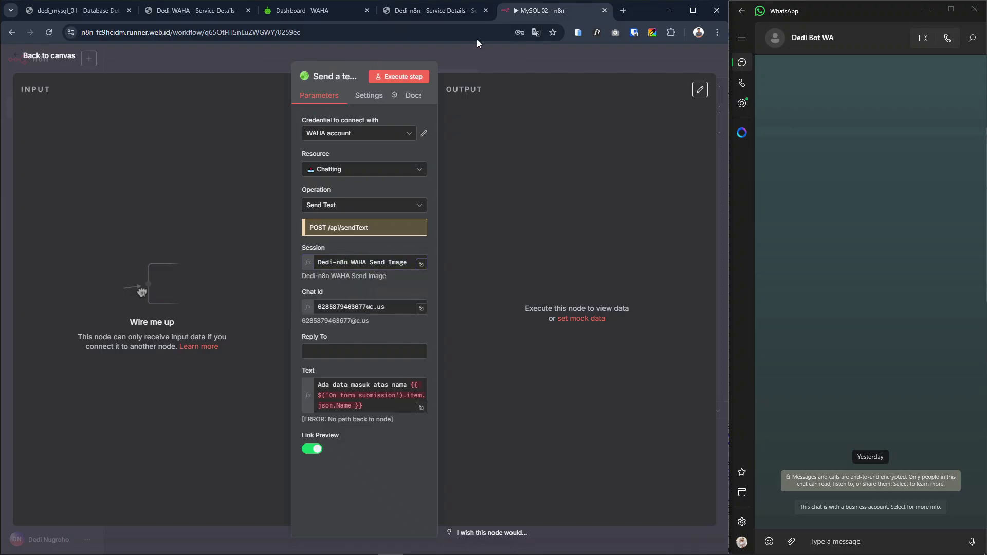
Compare the account ID format in the WAHA dashboard with the Chat Id in the Send a text message node, including the @c.us suffix
{"action": "left_click", "coordinate": [424, 11]}
{"action": "left_click", "coordinate": [304, 14]}
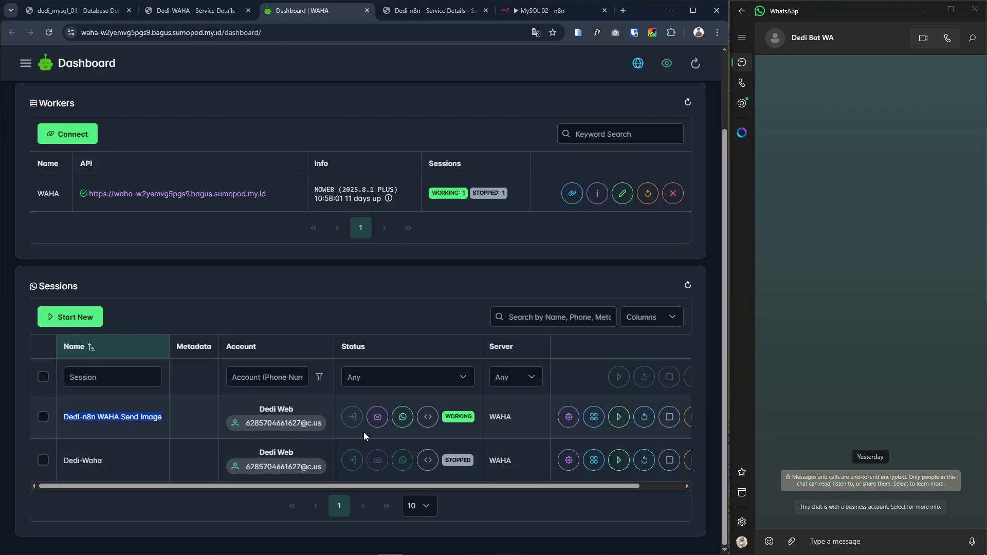
{"action": "left_click", "coordinate": [303, 422]}
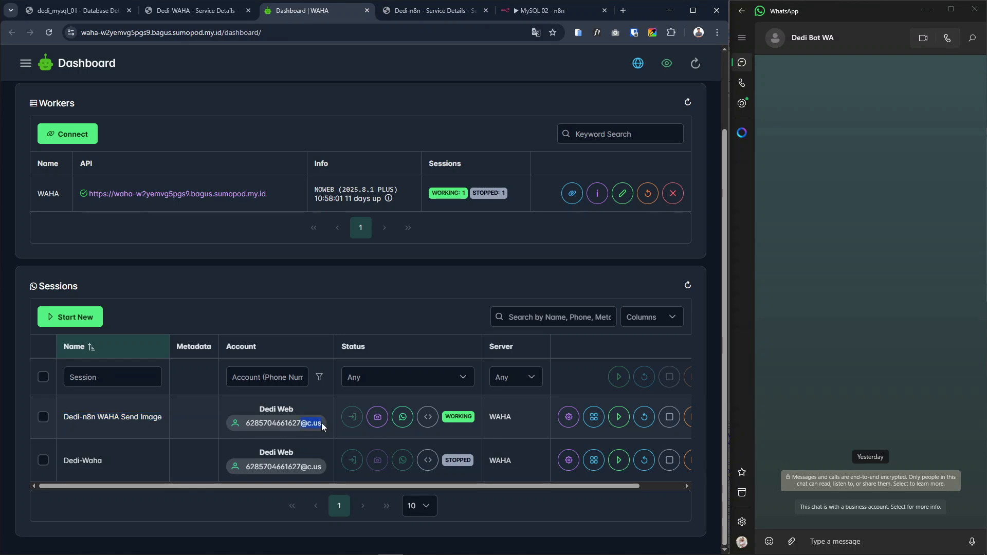
{"action": "left_click_drag", "start_coordinate": [244, 424], "coordinate": [250, 419]}
{"action": "left_click", "coordinate": [526, 17]}
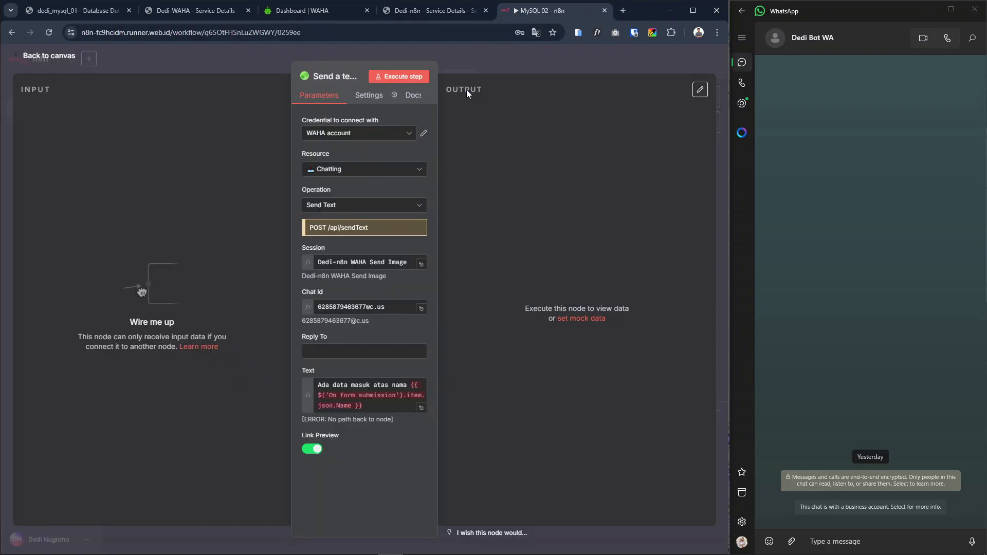
{"action": "left_click_drag", "start_coordinate": [327, 308], "coordinate": [368, 308]}
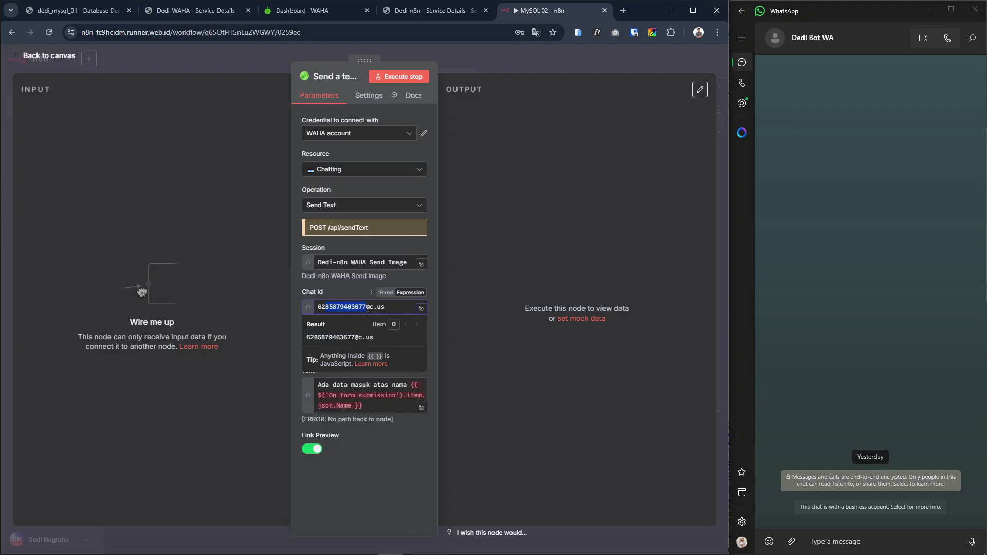
{"action": "left_click", "coordinate": [327, 308]}
{"action": "left_click", "coordinate": [365, 307]}
{"action": "left_click_drag", "start_coordinate": [367, 306], "coordinate": [394, 307]}
{"action": "left_click", "coordinate": [349, 292]}
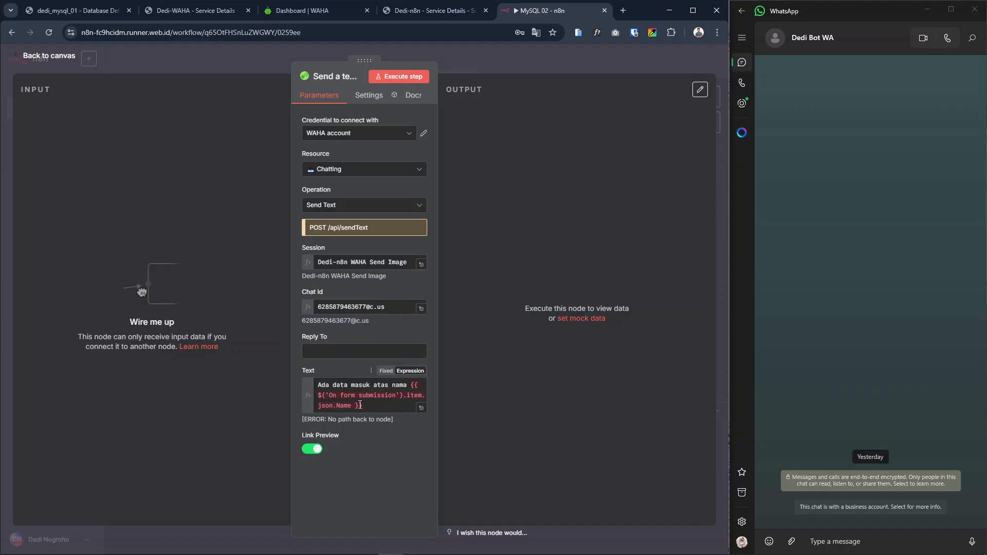
Replace the Send a text message1 node with the original Send a text message node, connected between Insert rows in a table and Select rows from a table
{"action": "left_click", "coordinate": [508, 63]}
{"action": "left_click_drag", "start_coordinate": [465, 227], "coordinate": [473, 235]}
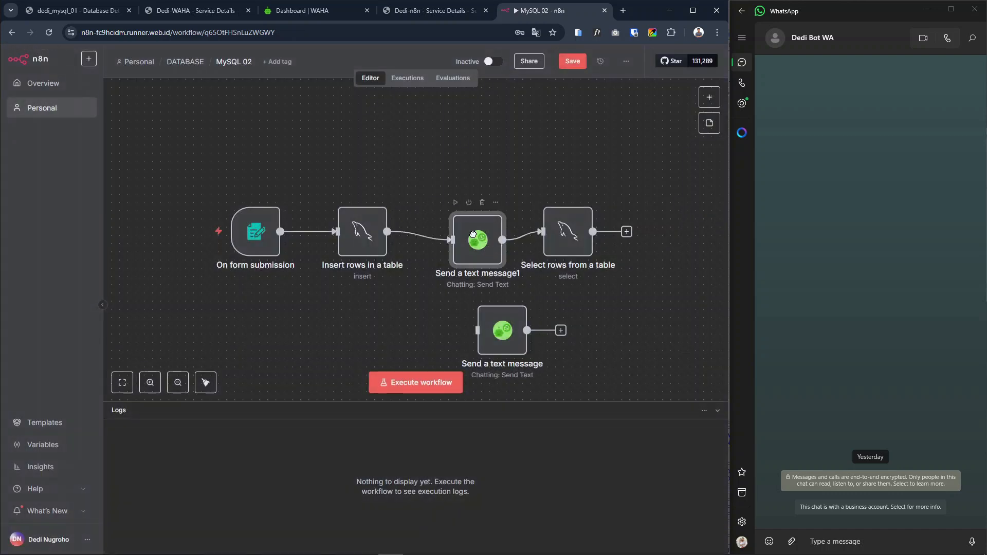
{"action": "left_click", "coordinate": [482, 202]}
{"action": "left_click_drag", "start_coordinate": [500, 322], "coordinate": [443, 232]}
{"action": "left_click_drag", "start_coordinate": [512, 234], "coordinate": [543, 232]}
{"action": "left_click_drag", "start_coordinate": [471, 240], "coordinate": [479, 242]}
{"action": "double_click", "coordinate": [439, 247]}
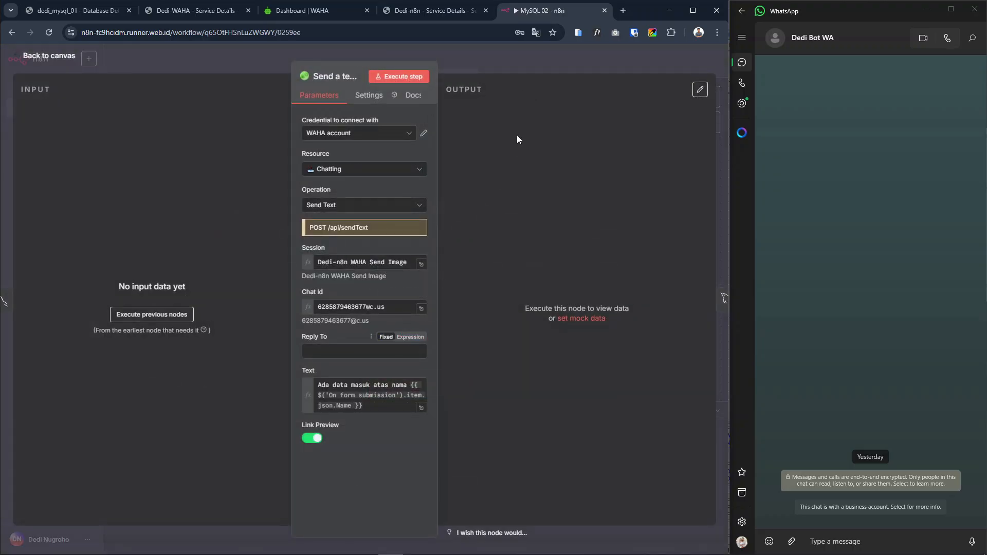
{"action": "left_click", "coordinate": [516, 64]}
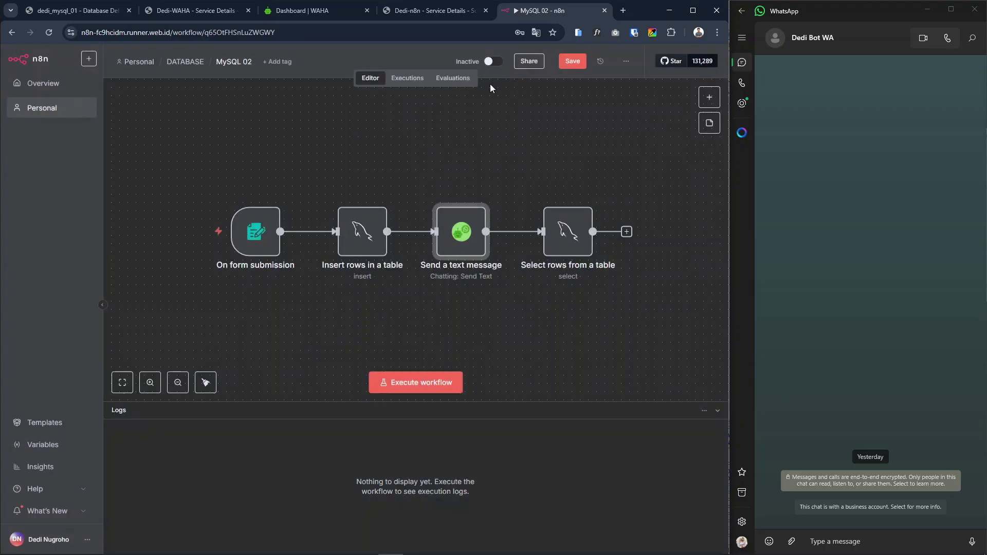
Save and execute the workflow, and fill the Form Users test form with the saved contact details
{"action": "left_click", "coordinate": [569, 61]}
{"action": "left_click", "coordinate": [424, 382]}
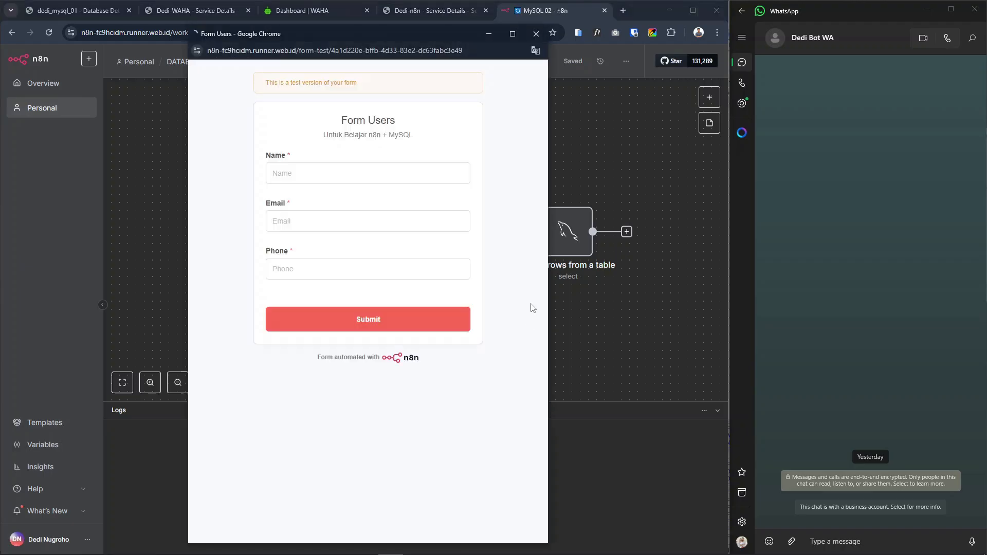
{"action": "left_click", "coordinate": [338, 175]}
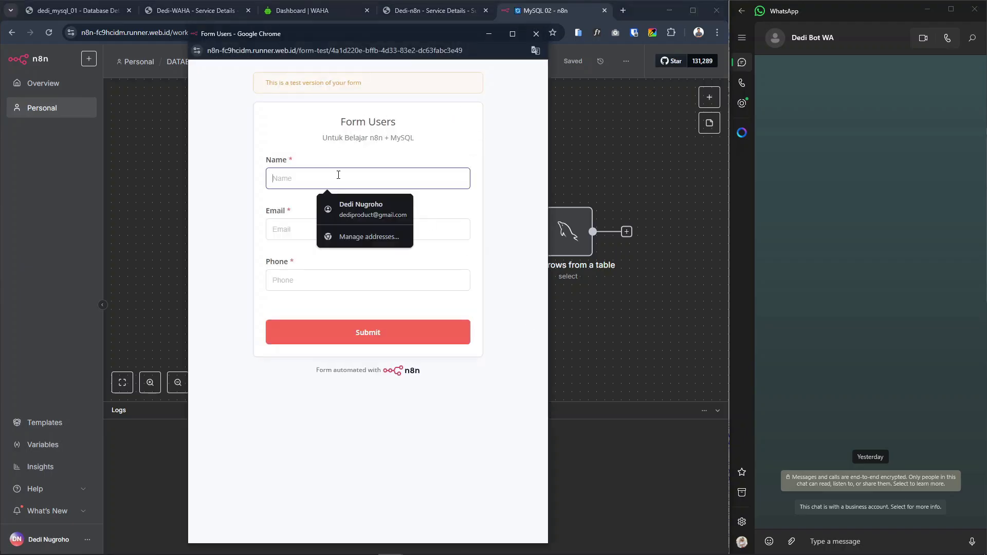
{"action": "left_click", "coordinate": [355, 206]}
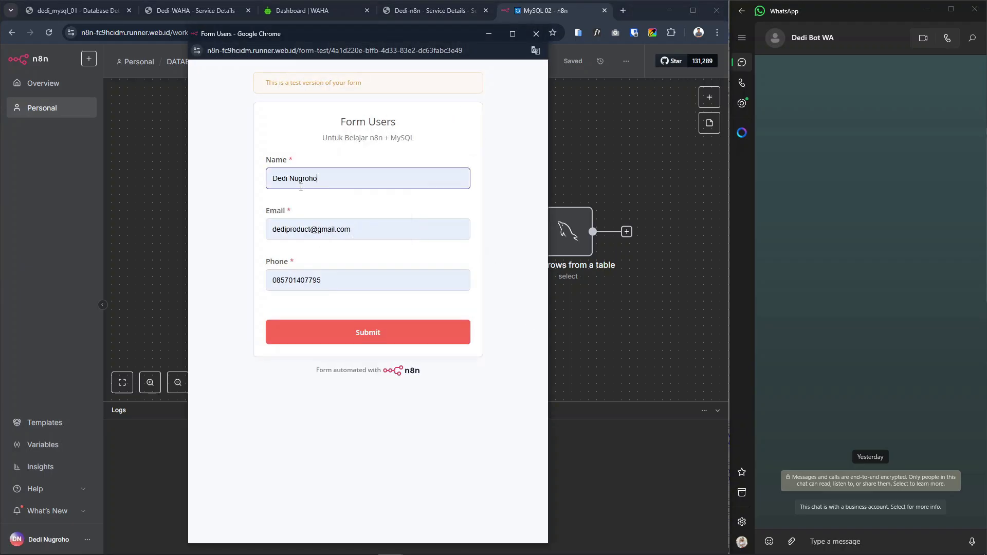
Change the form's name, email and phone to test variants ending in 99, submit it and close the form window
{"action": "left_click_drag", "start_coordinate": [288, 178], "coordinate": [318, 178]}
{"action": "type", "text": "99"}
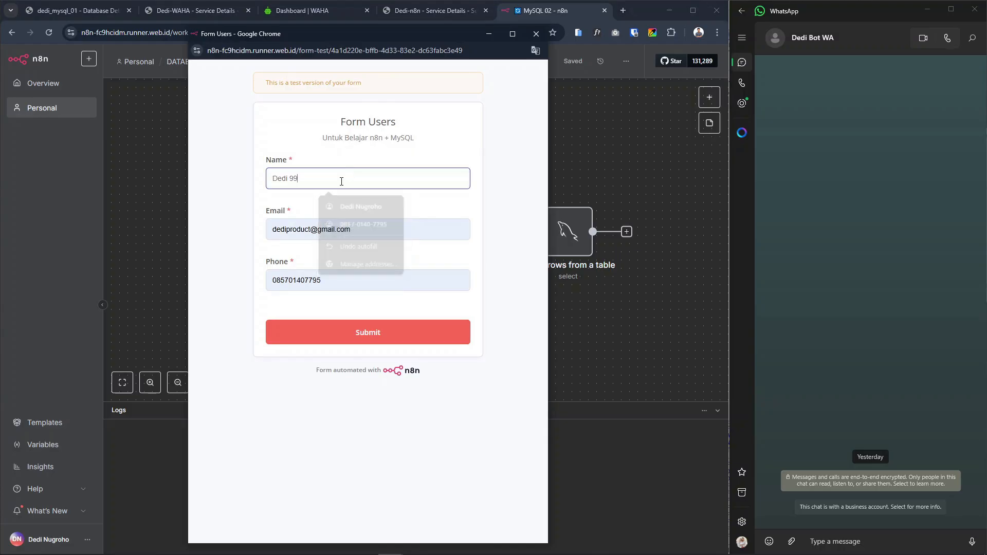
{"action": "left_click_drag", "start_coordinate": [313, 230], "coordinate": [286, 229]}
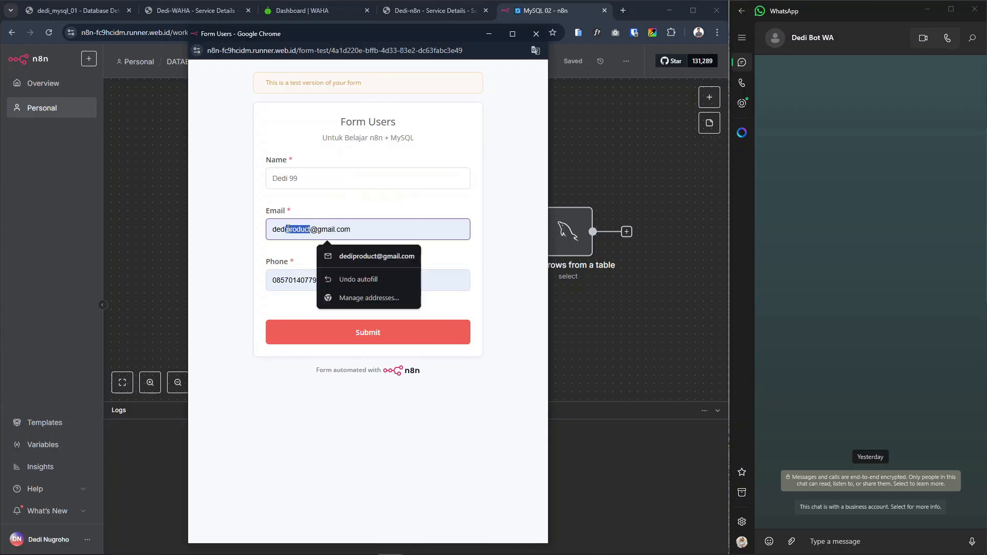
{"action": "type", "text": "99"}
{"action": "left_click_drag", "start_coordinate": [292, 280], "coordinate": [321, 280]}
{"action": "type", "text": "9999999"}
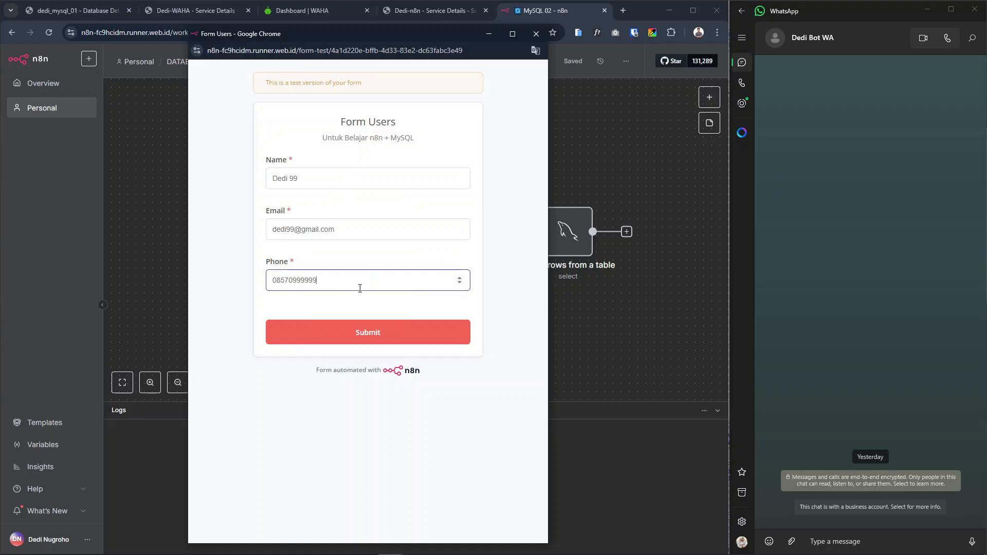
{"action": "left_click", "coordinate": [354, 338]}
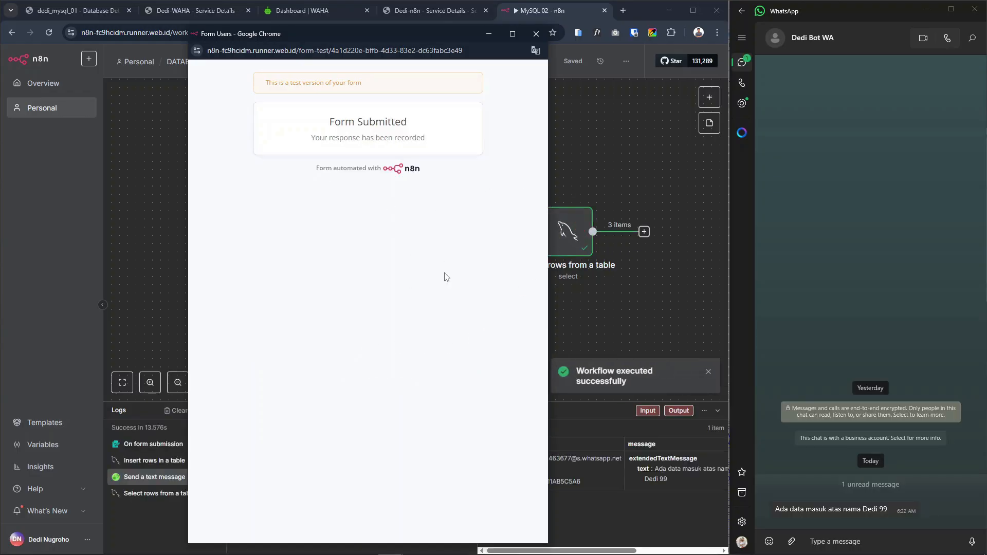
{"action": "left_click", "coordinate": [536, 33]}
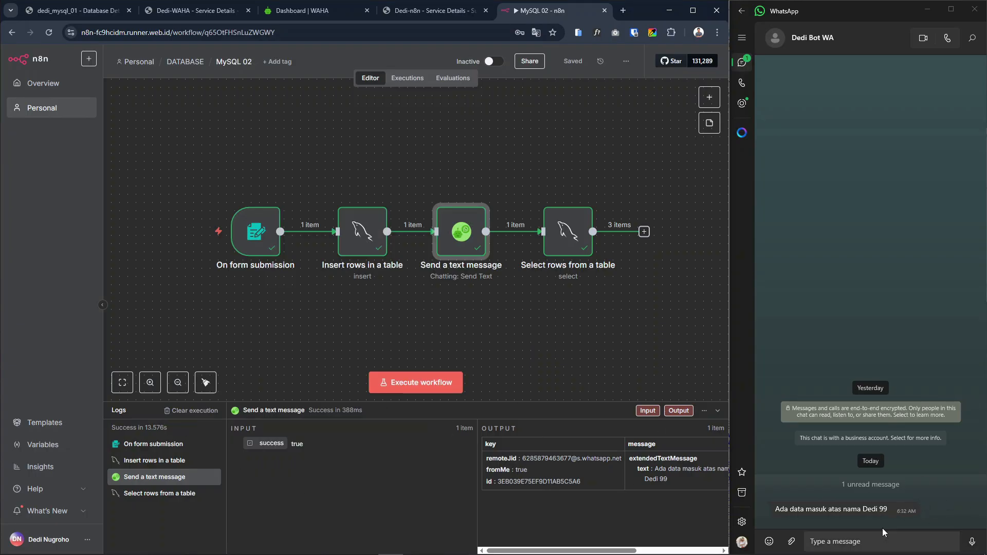
Remove the On form submission Name expression from the Send a text message node's Text, keeping "Ada data masuk atas nama"
{"action": "double_click", "coordinate": [461, 236]}
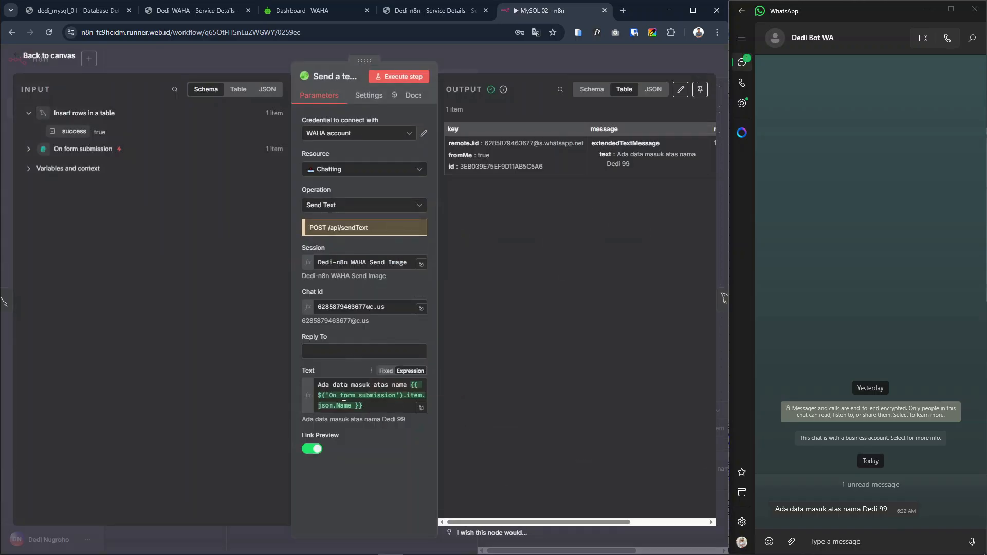
{"action": "left_click", "coordinate": [28, 149]}
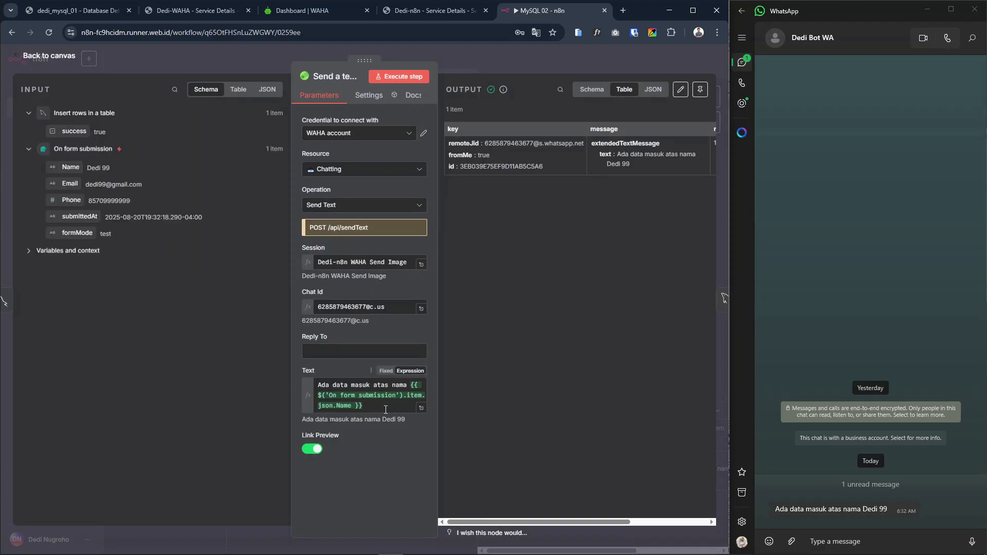
{"action": "left_click_drag", "start_coordinate": [381, 405], "coordinate": [410, 385]}
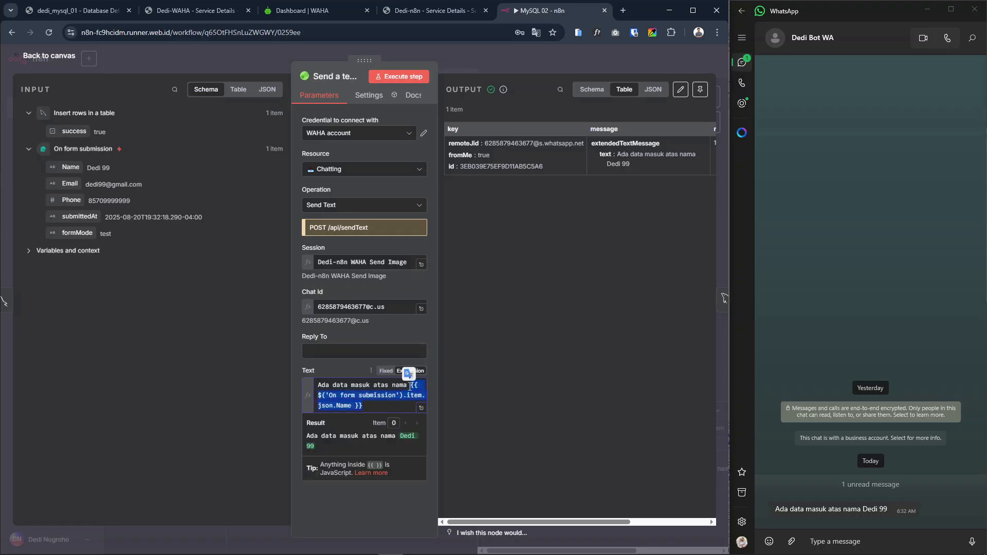
{"action": "key", "text": "BackSpace"}
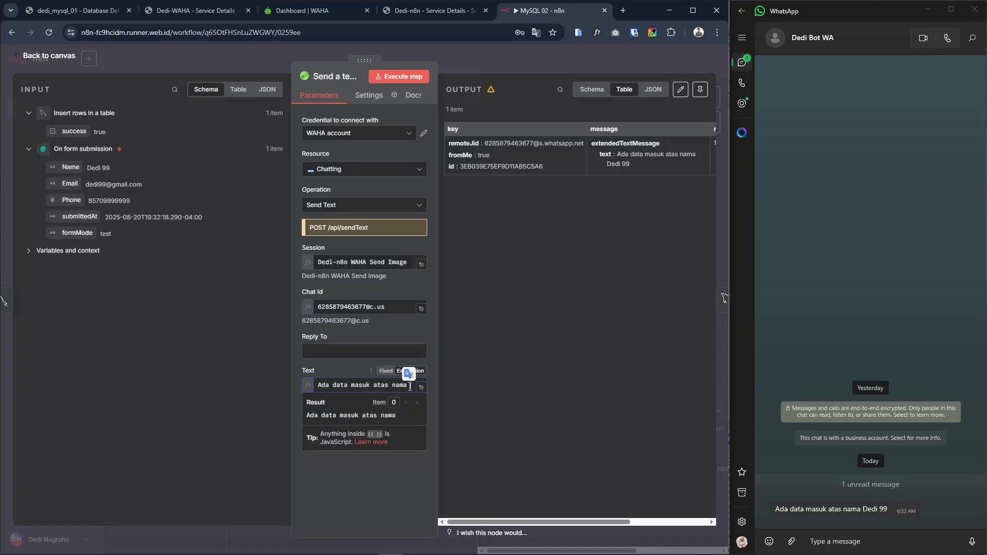
{"action": "left_click", "coordinate": [306, 373]}
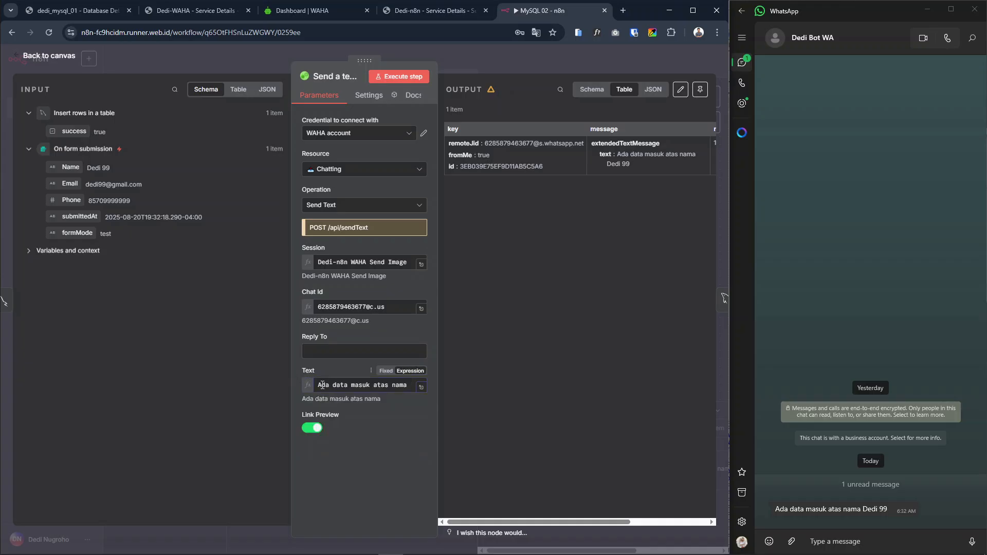
Insert the Name field from On form submission after "Ada data masuk atas nama" in the Text and check the resolved message
{"action": "left_click", "coordinate": [410, 383]}
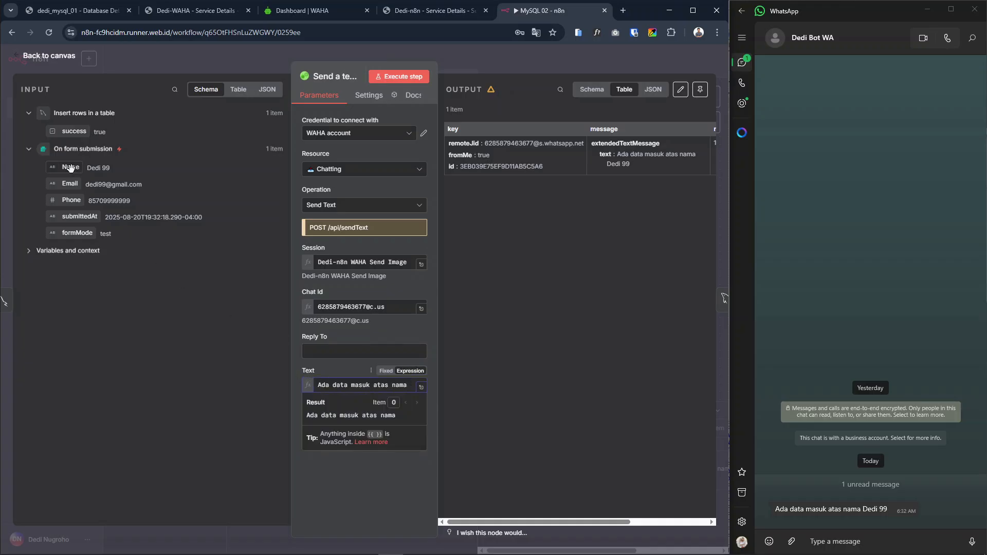
{"action": "left_click_drag", "start_coordinate": [71, 168], "coordinate": [416, 386]}
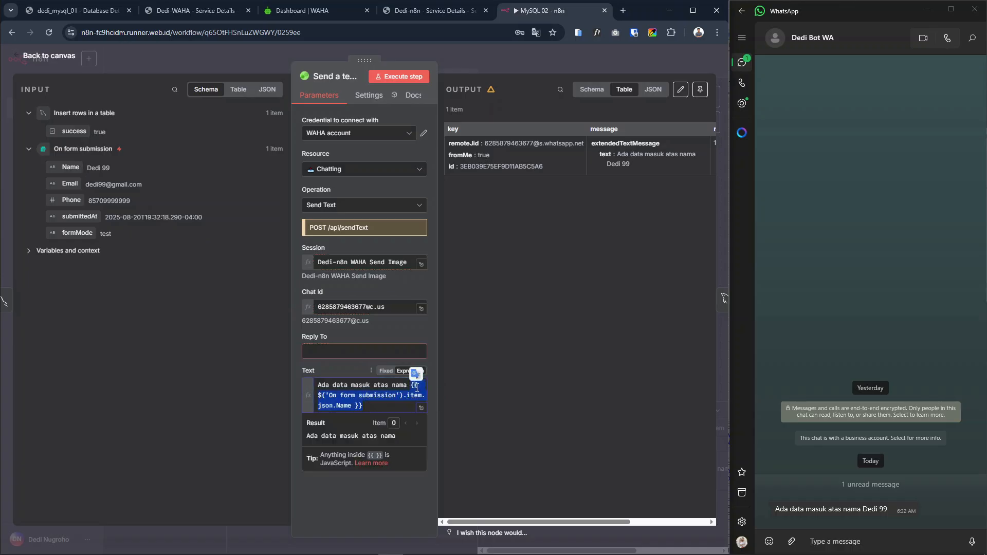
{"action": "left_click", "coordinate": [399, 410]}
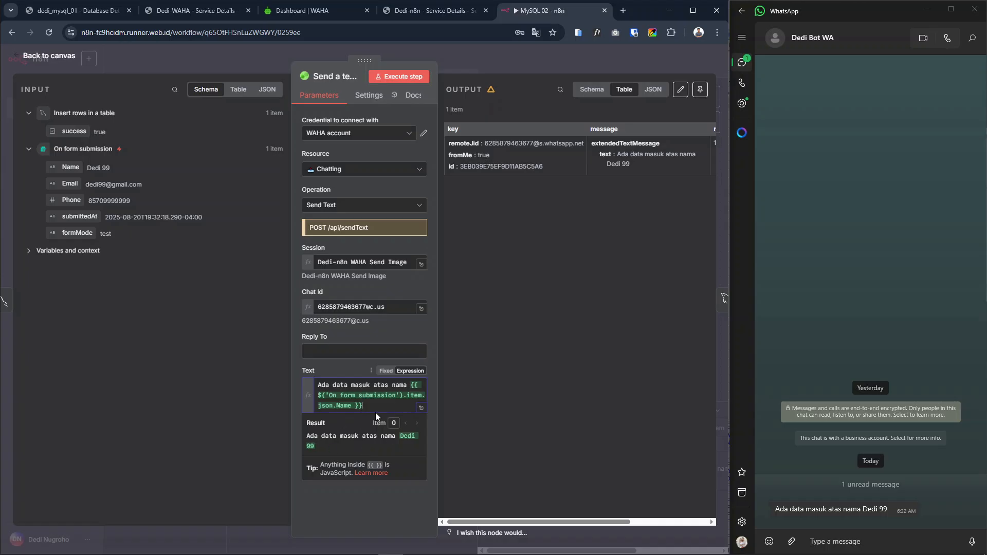
{"action": "left_click_drag", "start_coordinate": [307, 433], "coordinate": [335, 443]}
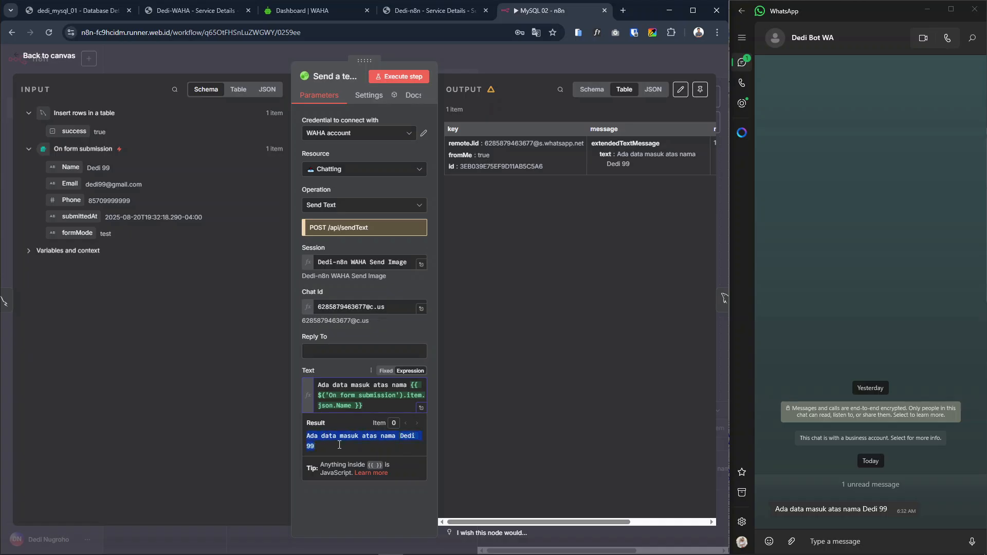
{"action": "left_click", "coordinate": [281, 437]}
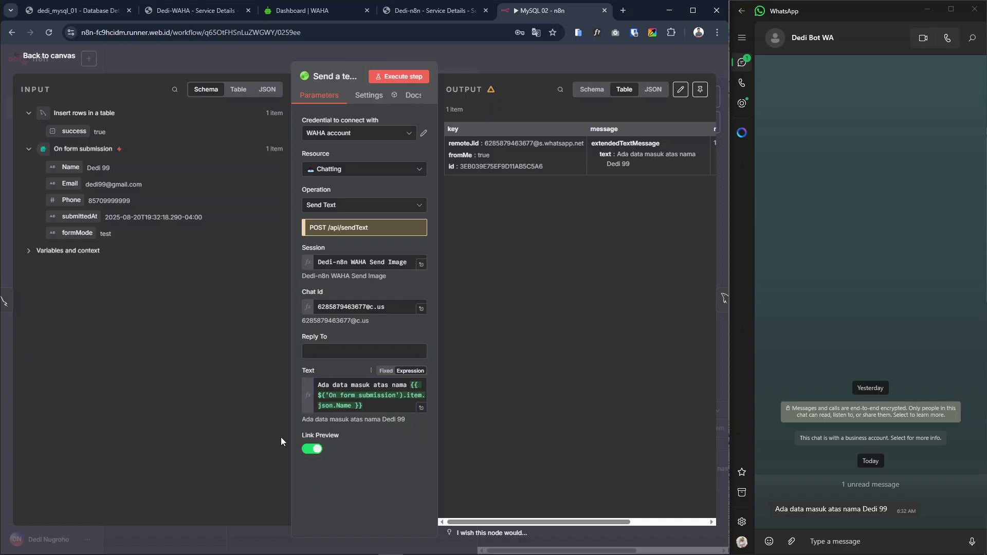
Review the Chat Id with its @c.us suffix and the Session value in the Send a text message node
{"action": "left_click", "coordinate": [392, 308]}
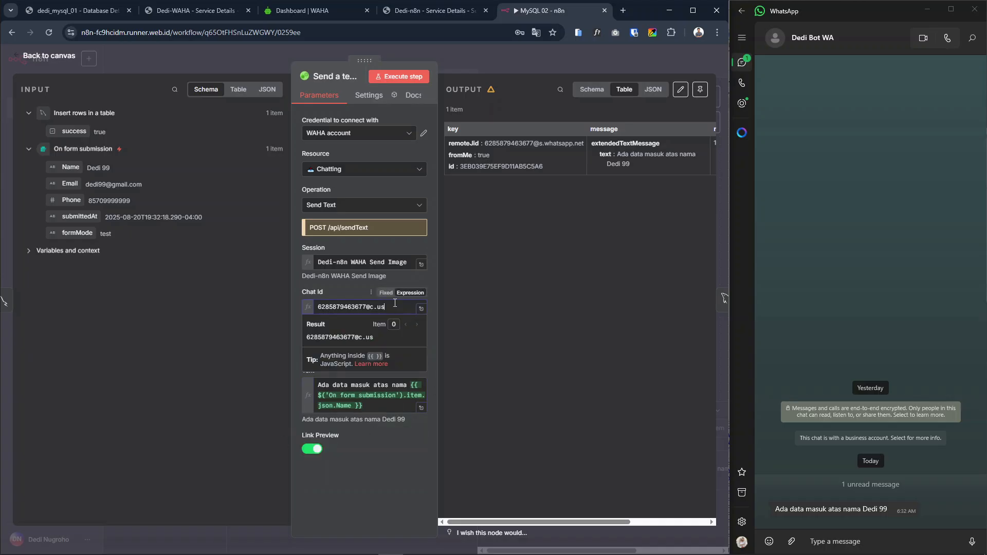
{"action": "left_click", "coordinate": [230, 306]}
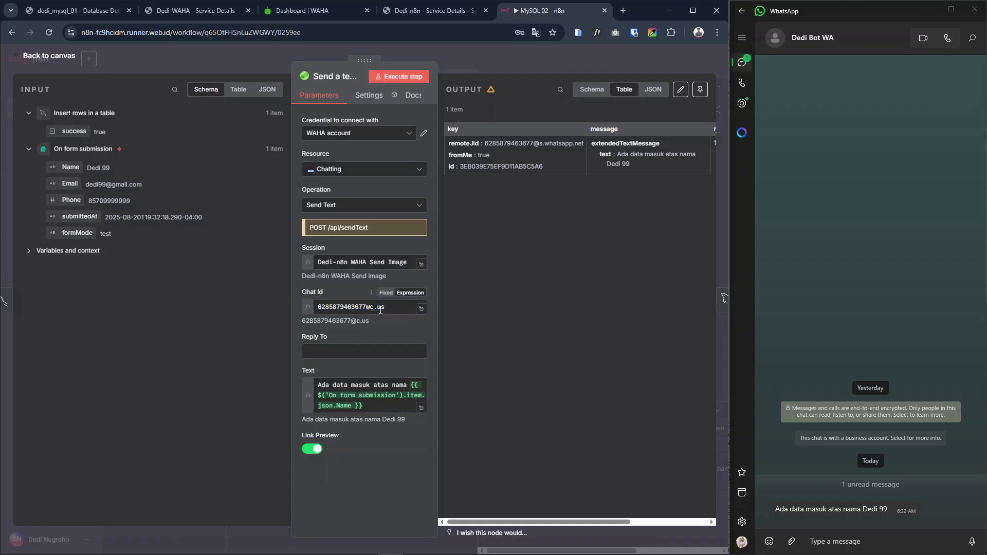
{"action": "left_click", "coordinate": [402, 307]}
{"action": "left_click", "coordinate": [221, 334]}
{"action": "left_click", "coordinate": [369, 307]}
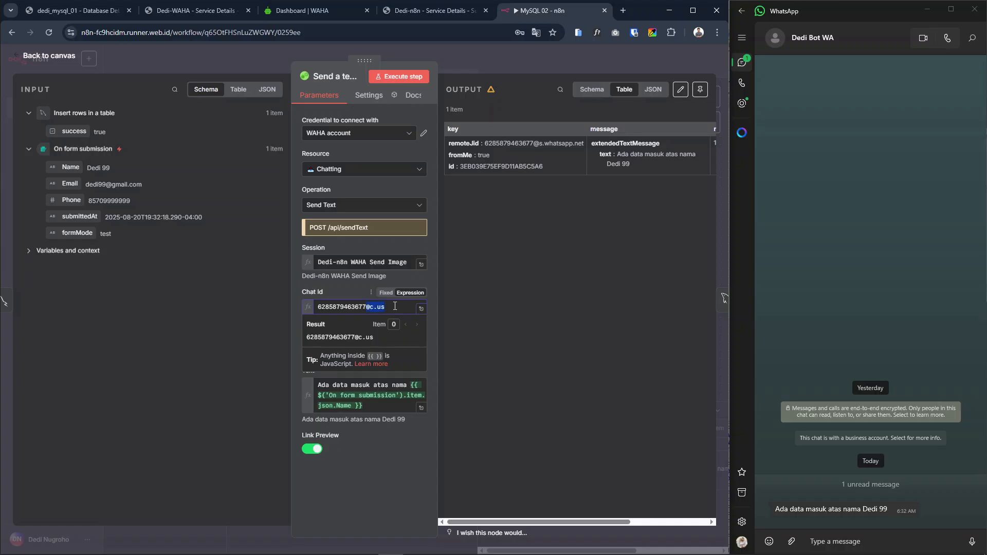
{"action": "left_click", "coordinate": [276, 307]}
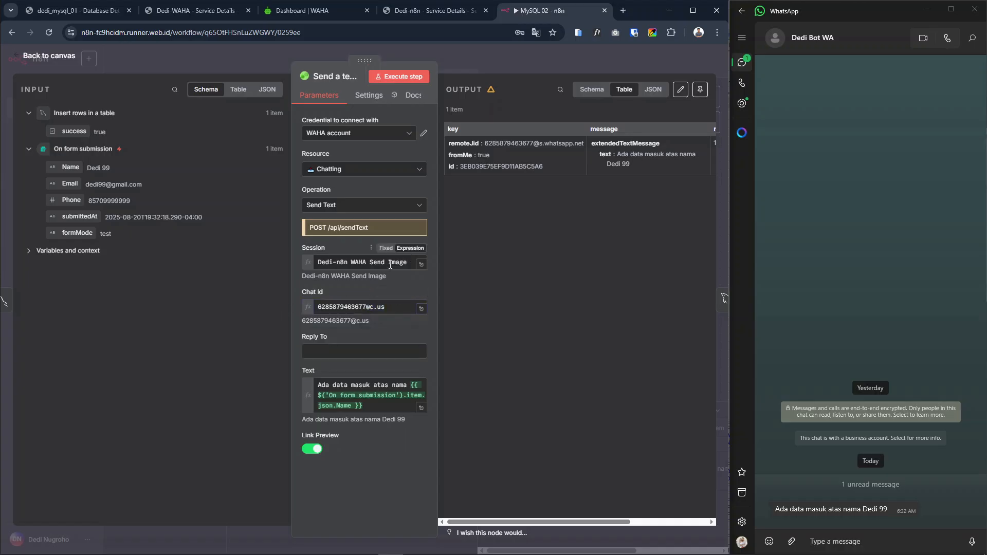
{"action": "left_click", "coordinate": [405, 264]}
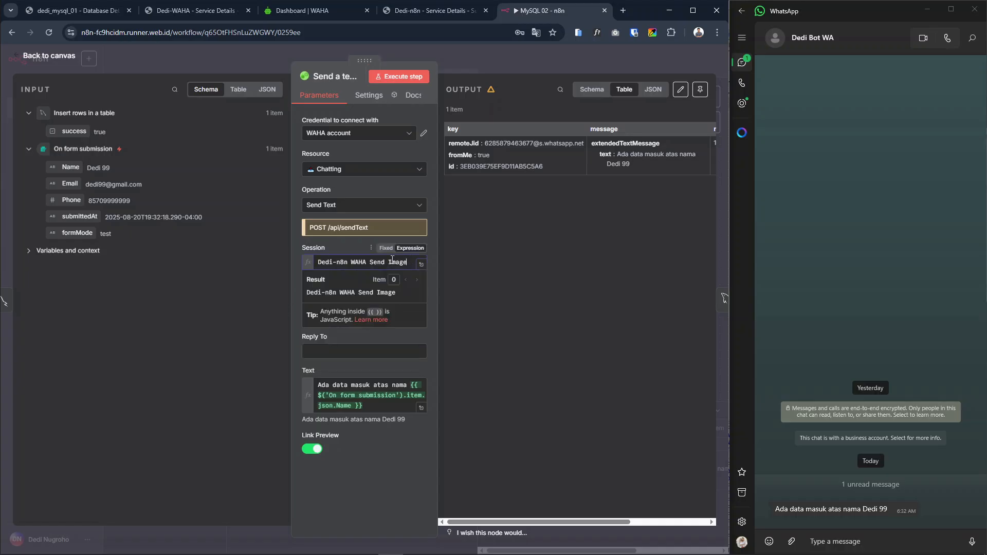
Compare the session name in the WAHA dashboard's Sessions list with the Session value in n8n's Send a text message node
{"action": "left_click", "coordinate": [257, 279]}
{"action": "left_click", "coordinate": [197, 12]}
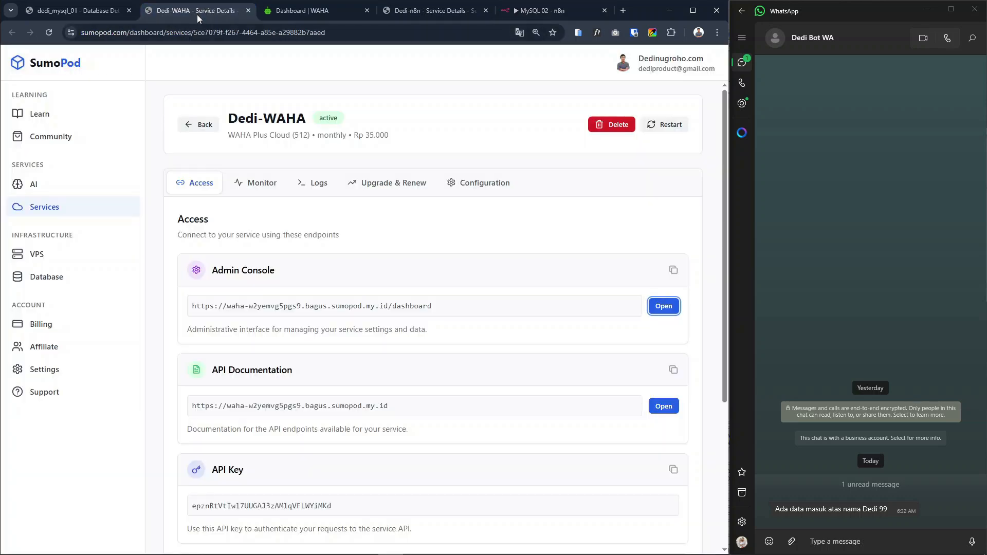
{"action": "left_click", "coordinate": [301, 15]}
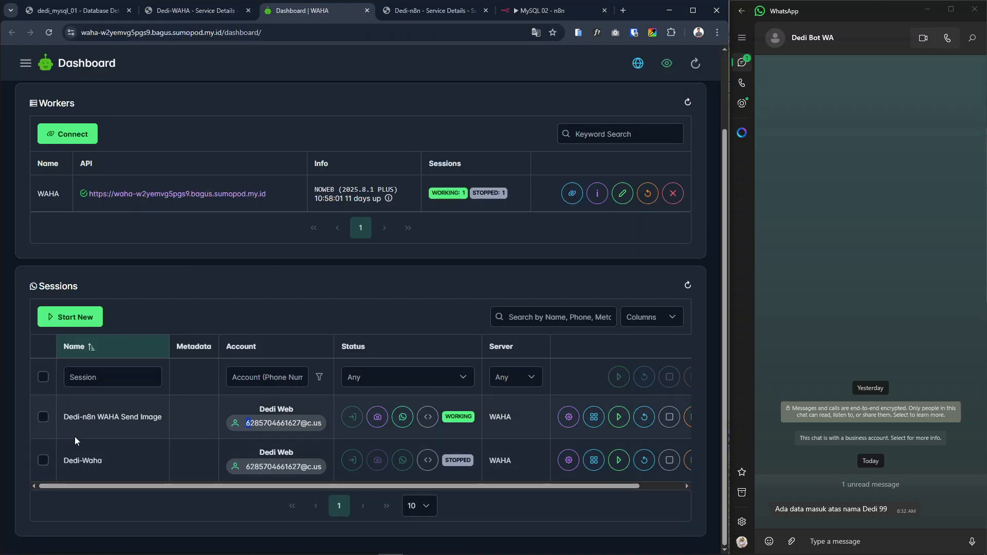
{"action": "triple_click", "coordinate": [65, 416]}
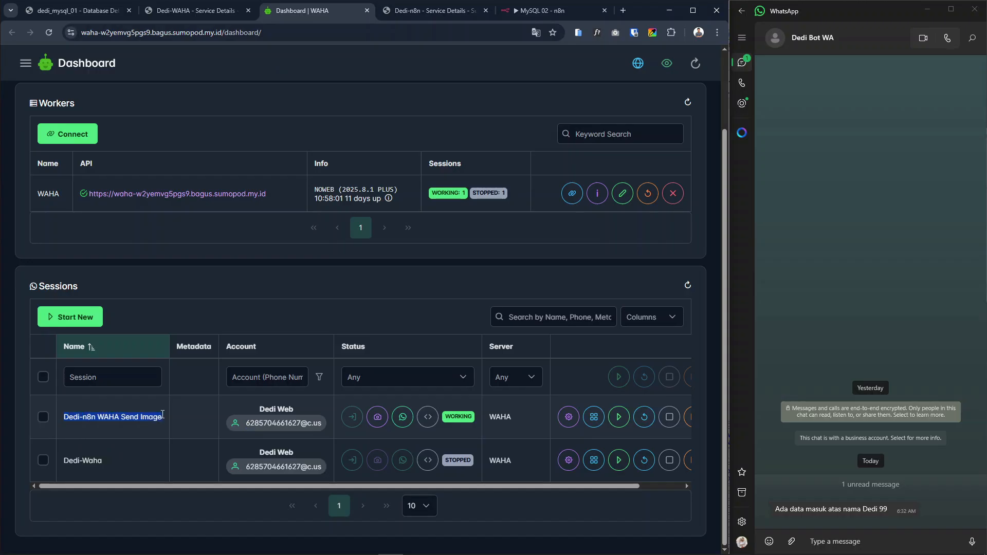
{"action": "left_click", "coordinate": [67, 416]}
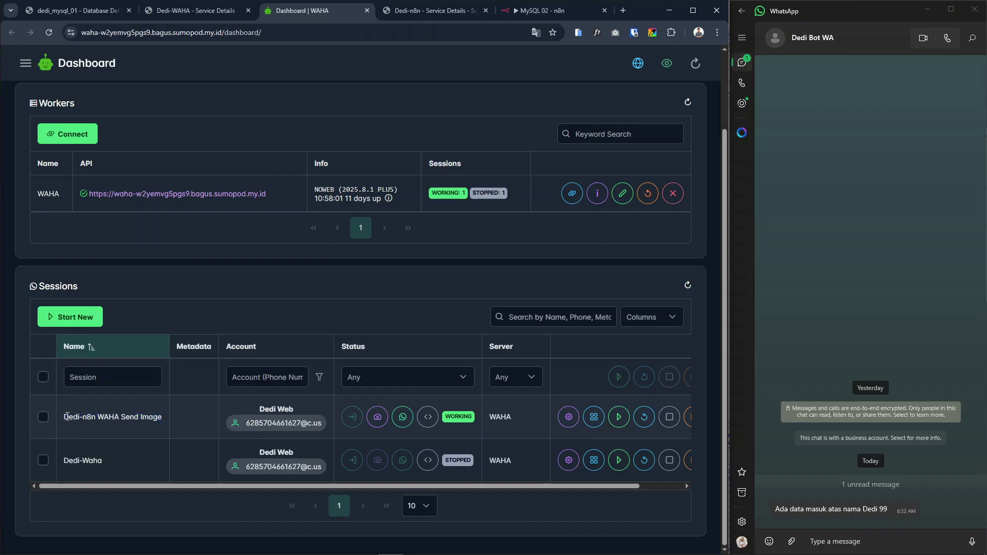
{"action": "left_click_drag", "start_coordinate": [89, 415], "coordinate": [158, 416]}
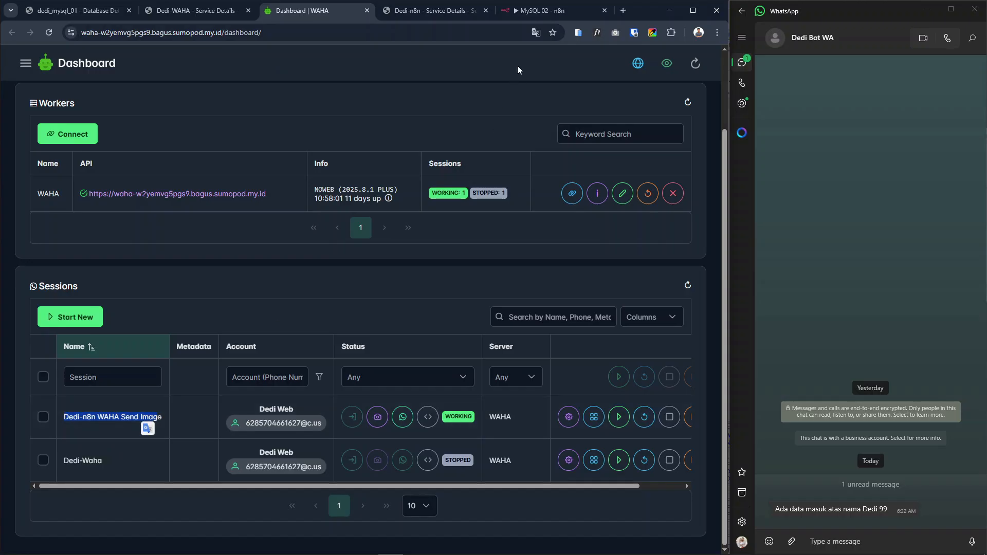
{"action": "left_click", "coordinate": [531, 10]}
{"action": "left_click_drag", "start_coordinate": [408, 262], "coordinate": [319, 262]}
{"action": "left_click", "coordinate": [265, 276]}
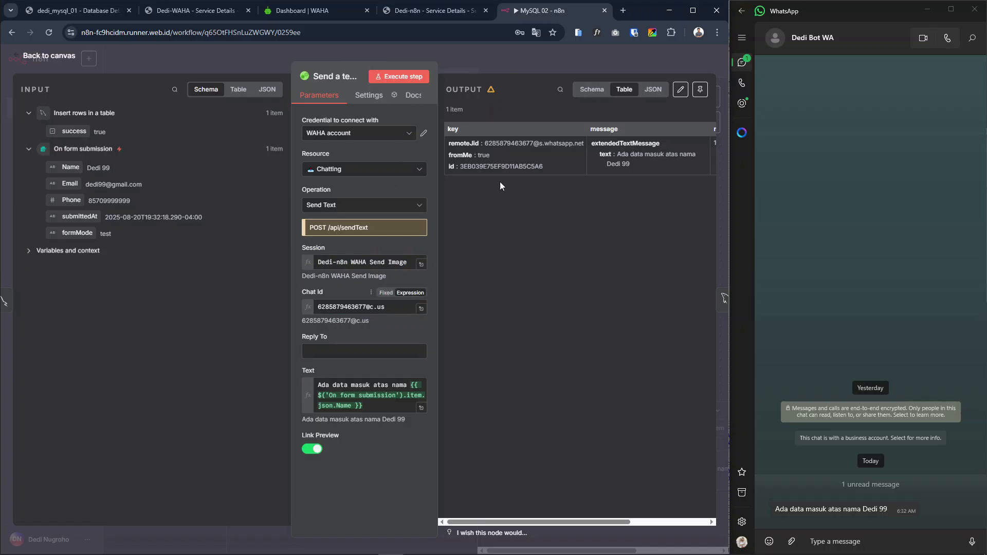
Execute the Send a text message node on its own and return to the workflow canvas
{"action": "left_click", "coordinate": [400, 76]}
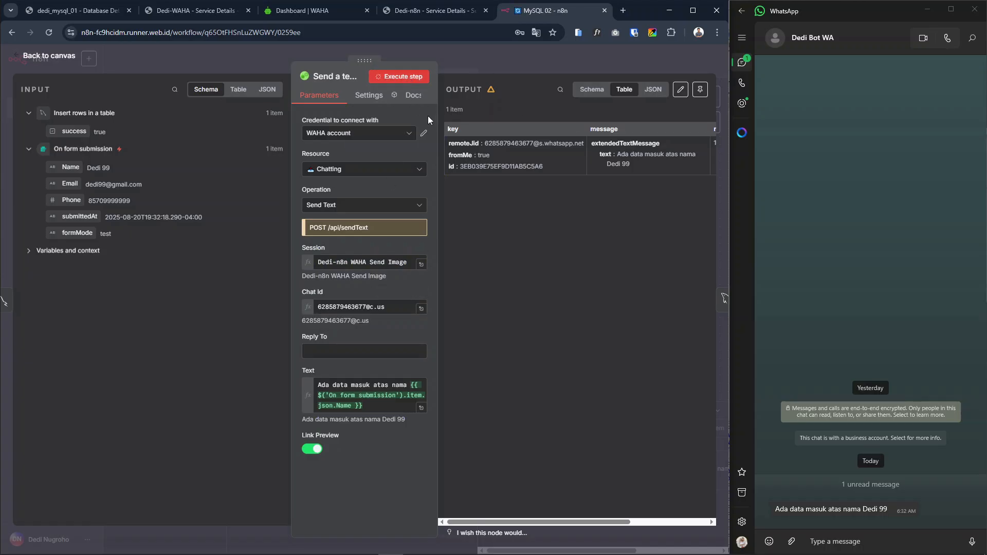
{"action": "left_click", "coordinate": [513, 73]}
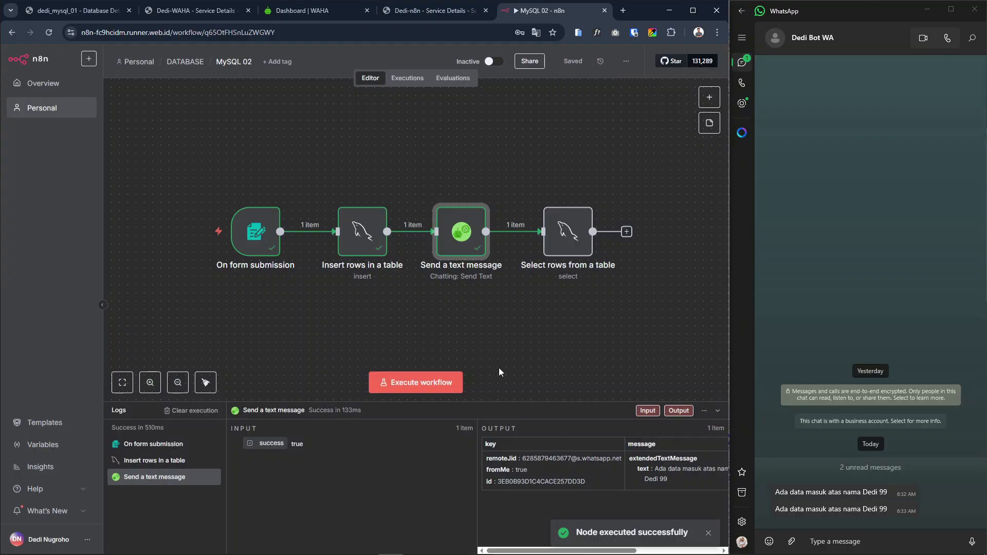
{"action": "left_click", "coordinate": [418, 383]}
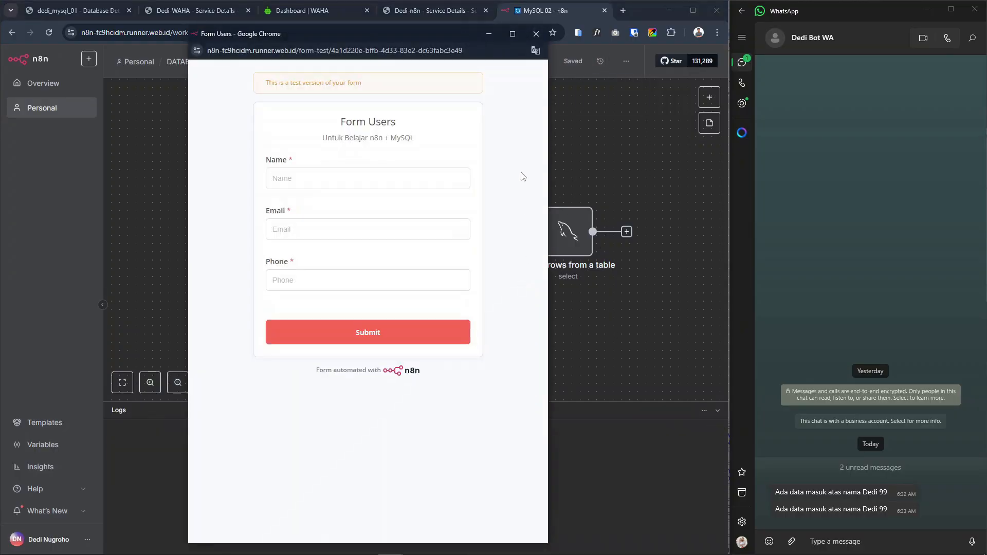
{"action": "left_click", "coordinate": [536, 34]}
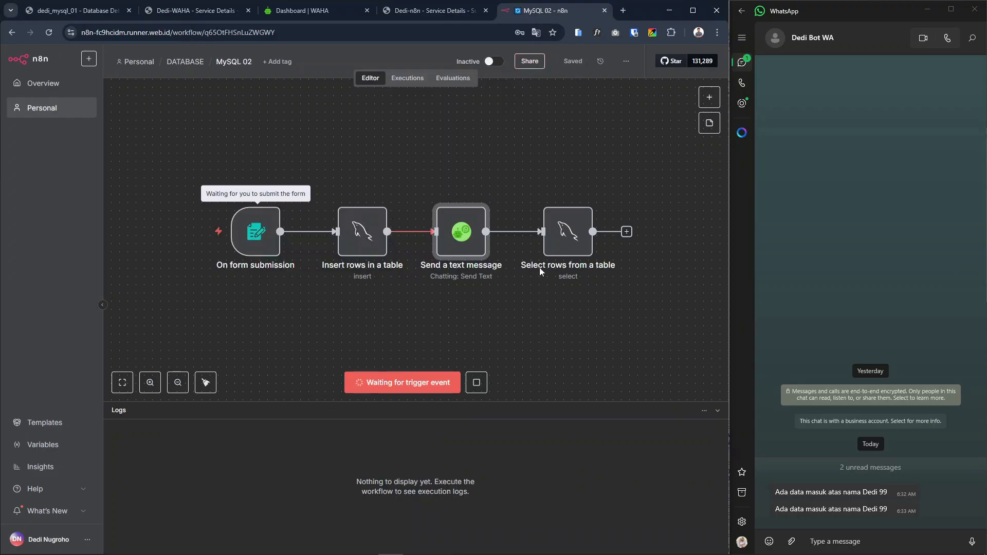
{"action": "left_click", "coordinate": [477, 382]}
Execute the workflow and enter a full test name in the Form Users form
{"action": "left_click", "coordinate": [414, 386]}
{"action": "left_click", "coordinate": [359, 178]}
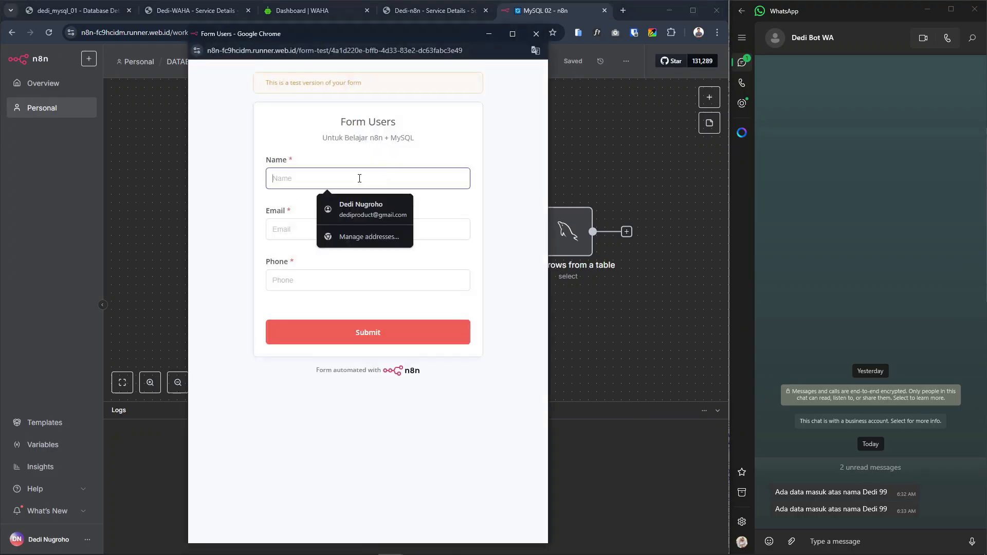
{"action": "type", "text": "Fulan"}
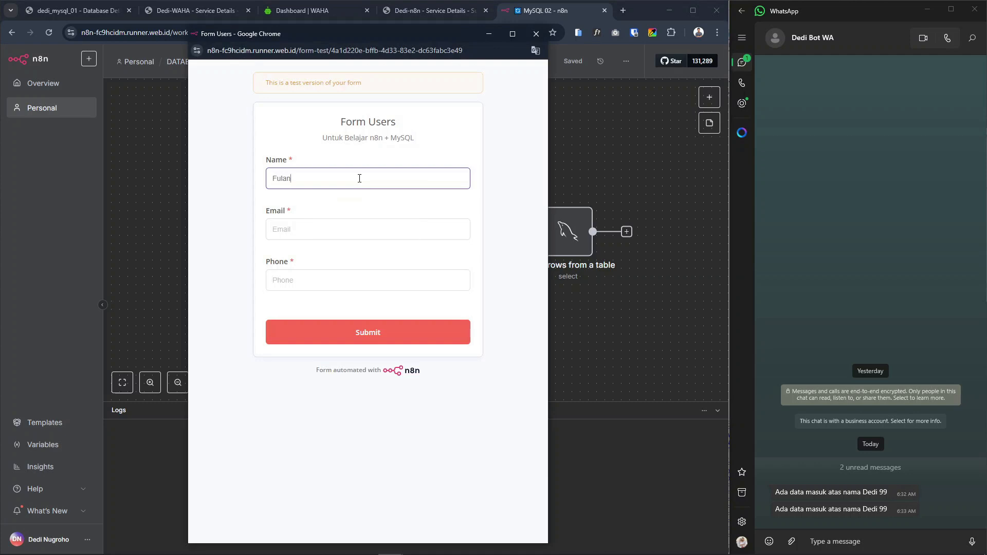
{"action": "type", "text": "Ahmad"}
Fill in the test email and phone number, submit the form and close its window
{"action": "left_click", "coordinate": [343, 230]}
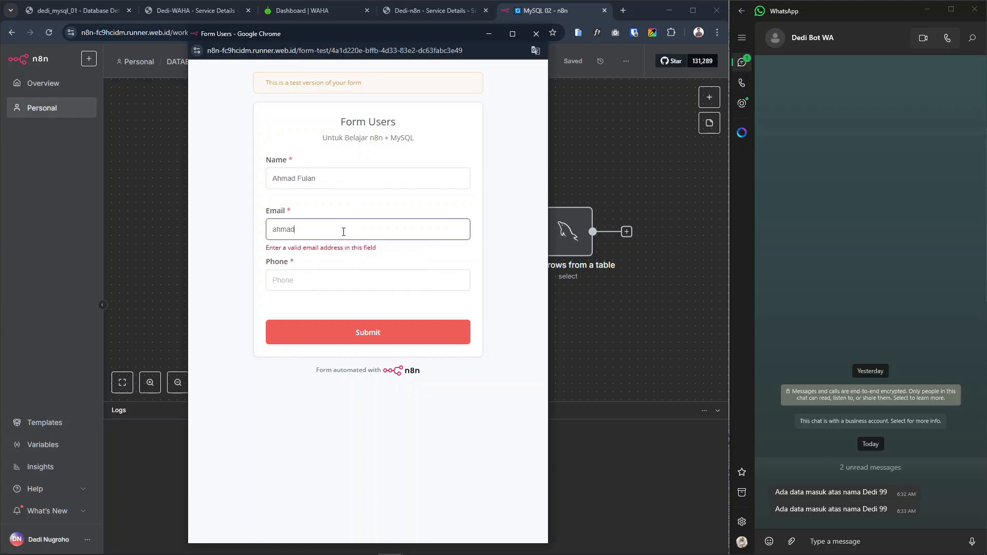
{"action": "key", "text": "Tab"}
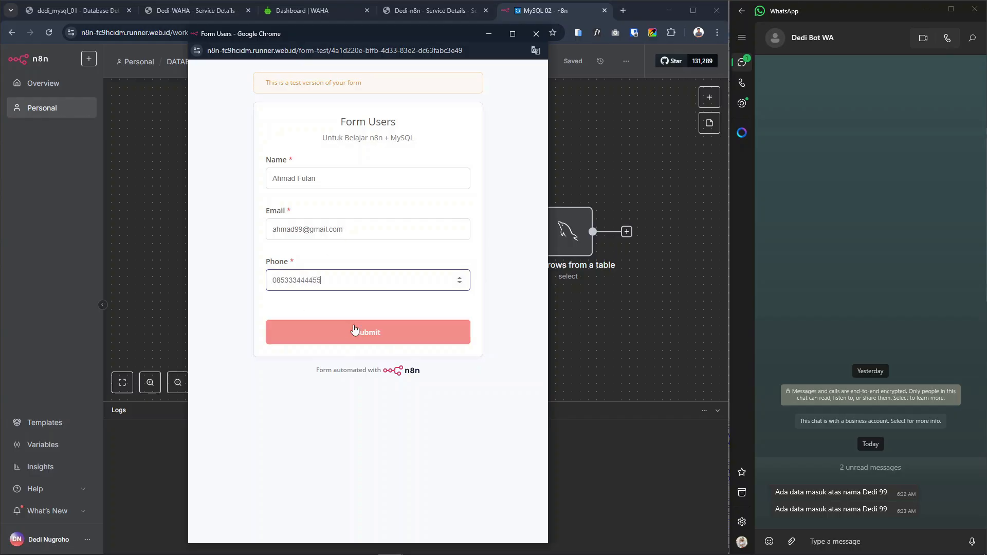
{"action": "left_click", "coordinate": [381, 337]}
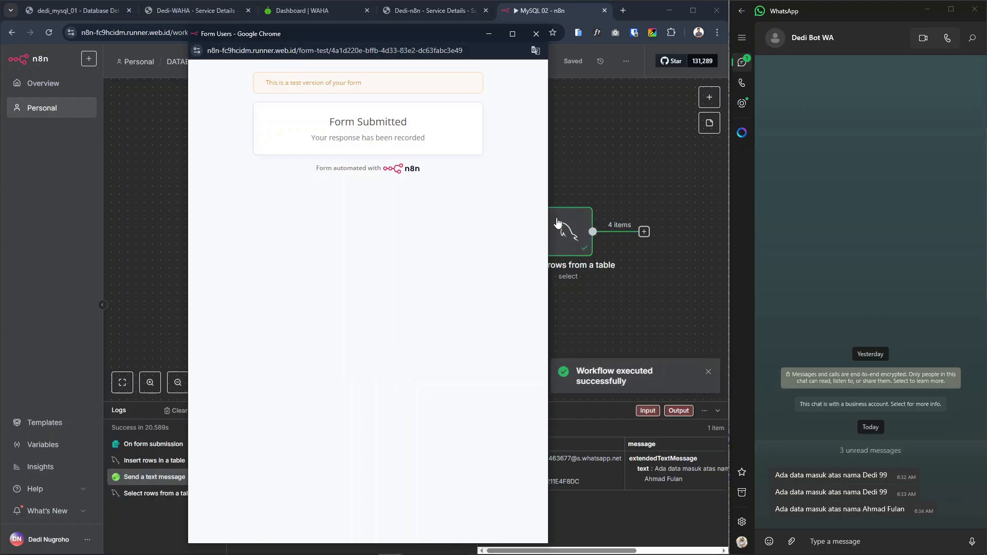
{"action": "left_click", "coordinate": [536, 33]}
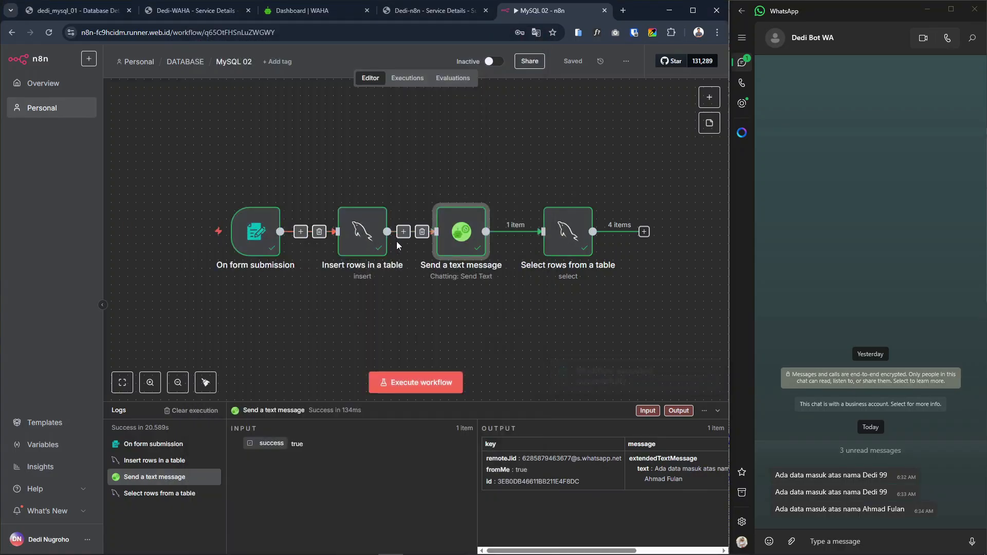
Examine the Insert rows in a table and Send a text message logs and the newest message in the WhatsApp chat
{"action": "left_click", "coordinate": [170, 464]}
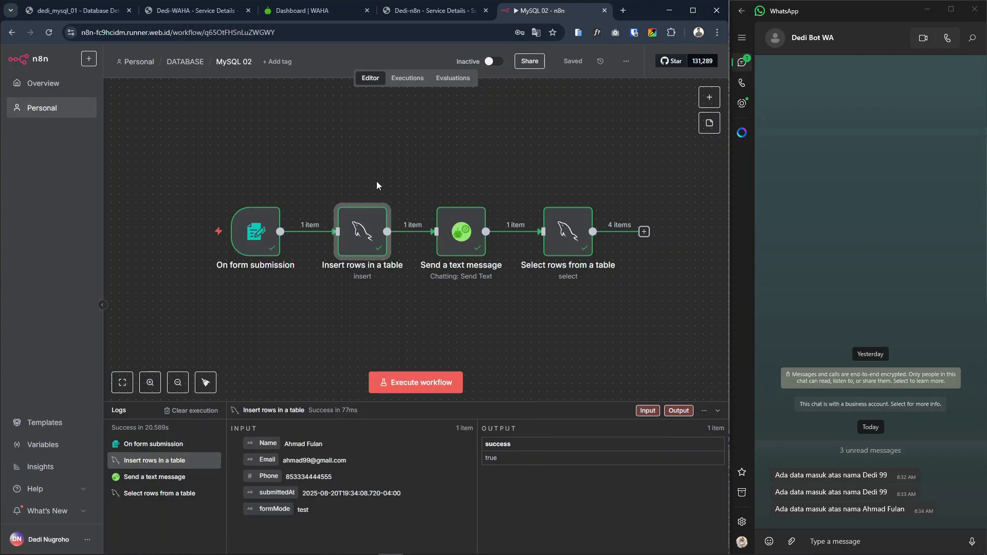
{"action": "left_click", "coordinate": [154, 477]}
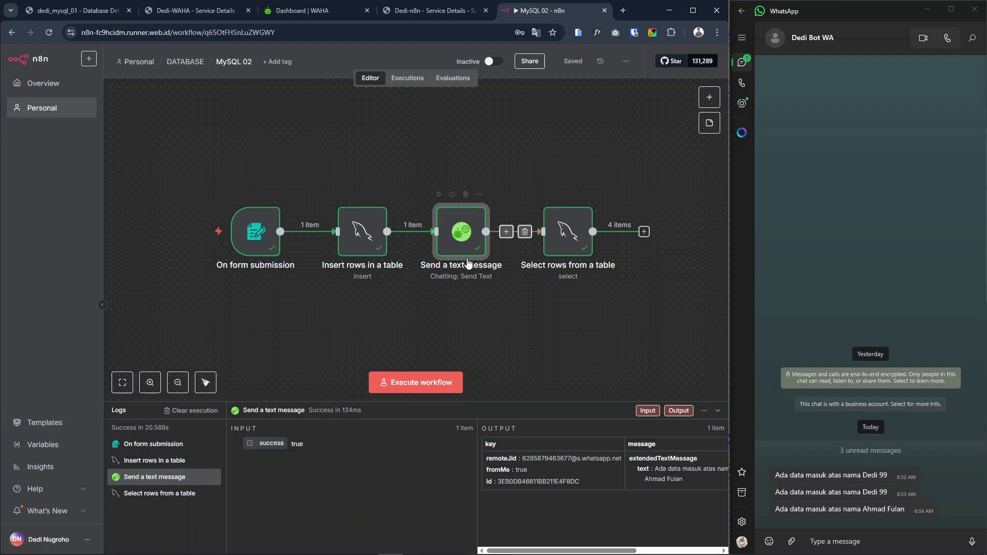
{"action": "left_click_drag", "start_coordinate": [775, 509], "coordinate": [903, 508]}
{"action": "left_click", "coordinate": [880, 510]}
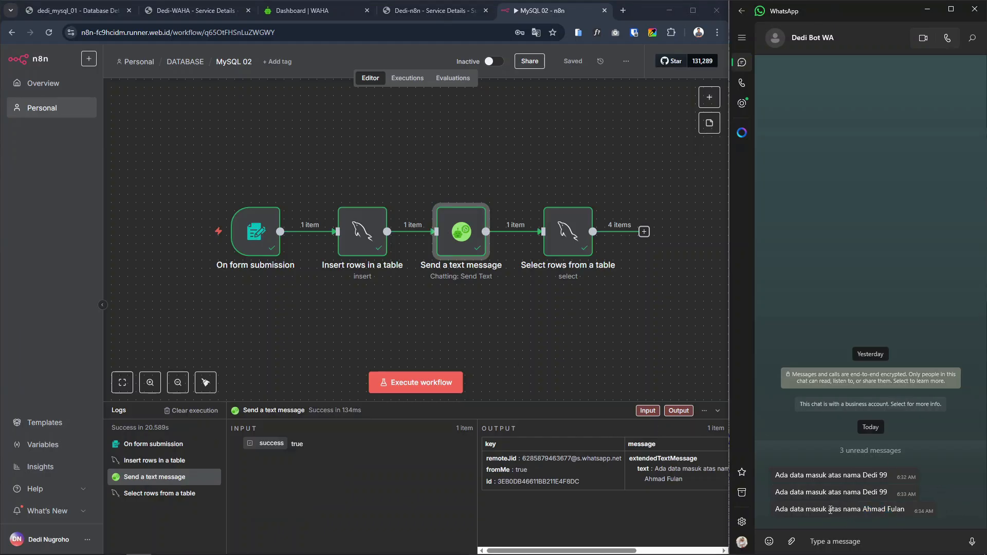
{"action": "mouse_move", "coordinate": [819, 506]}
{"action": "left_click_drag", "start_coordinate": [841, 508], "coordinate": [897, 509]}
{"action": "left_click", "coordinate": [897, 509]}
{"action": "left_click", "coordinate": [586, 342]}
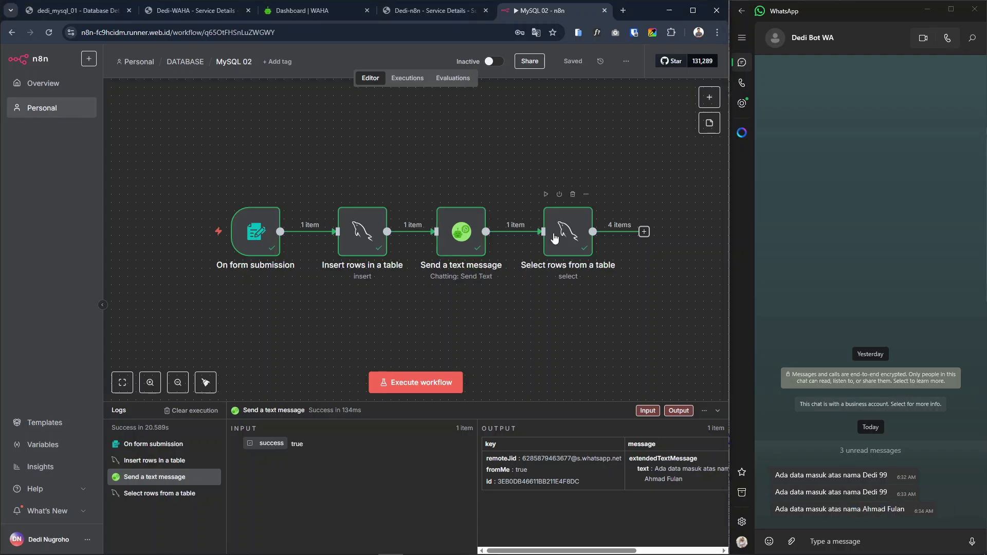
Review the rows output by the Select rows from a table node in the execution logs
{"action": "left_click", "coordinate": [180, 494]}
{"action": "scroll", "coordinate": [582, 480], "scroll_direction": "down", "scroll_amount": 1}
{"action": "scroll", "coordinate": [516, 488], "scroll_direction": "up", "scroll_amount": 1}
{"action": "scroll", "coordinate": [523, 496], "scroll_direction": "down", "scroll_amount": 1}
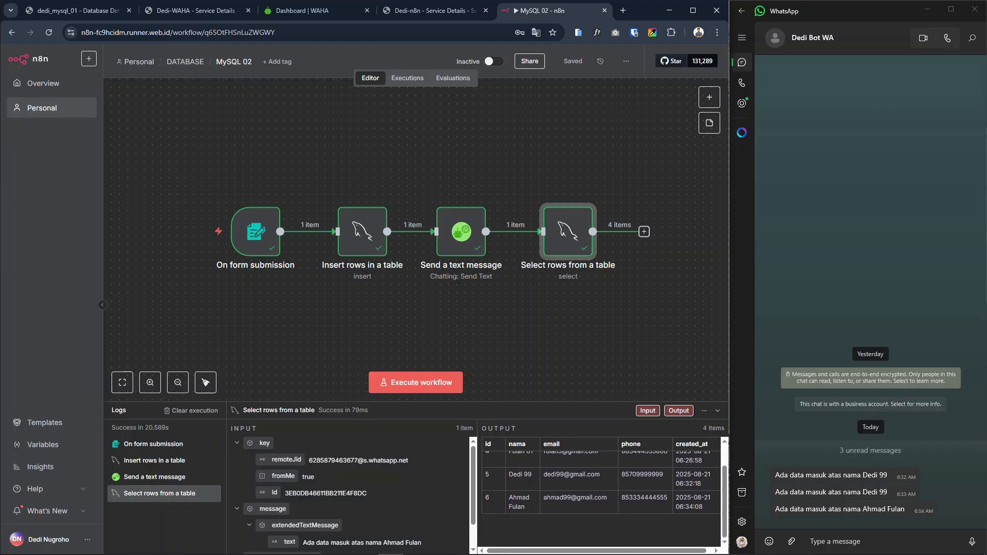
Close the WhatsApp window and refresh the users table data in HeidiSQL
{"action": "left_click", "coordinate": [974, 8]}
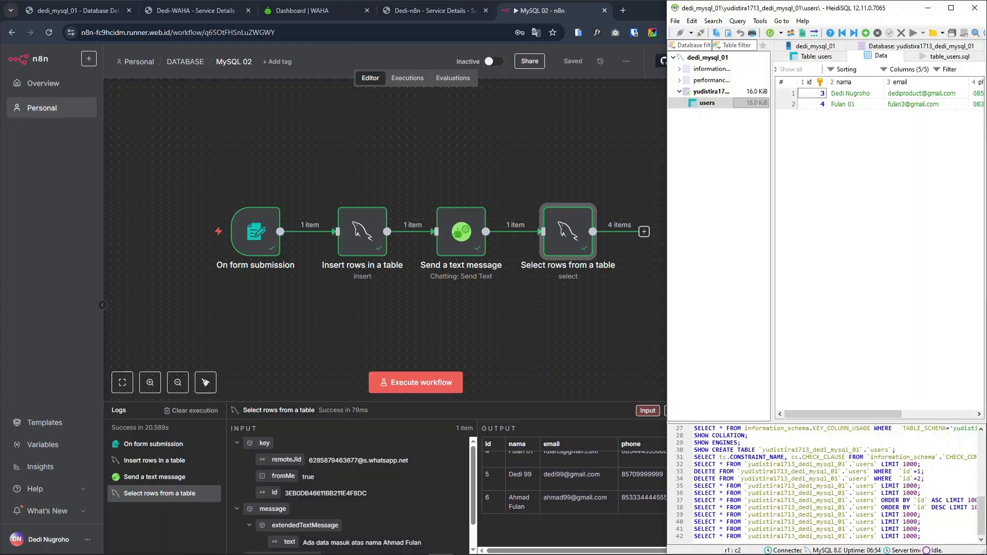
{"action": "right_click", "coordinate": [826, 155]}
{"action": "left_click", "coordinate": [805, 272]}
{"action": "right_click", "coordinate": [826, 159]}
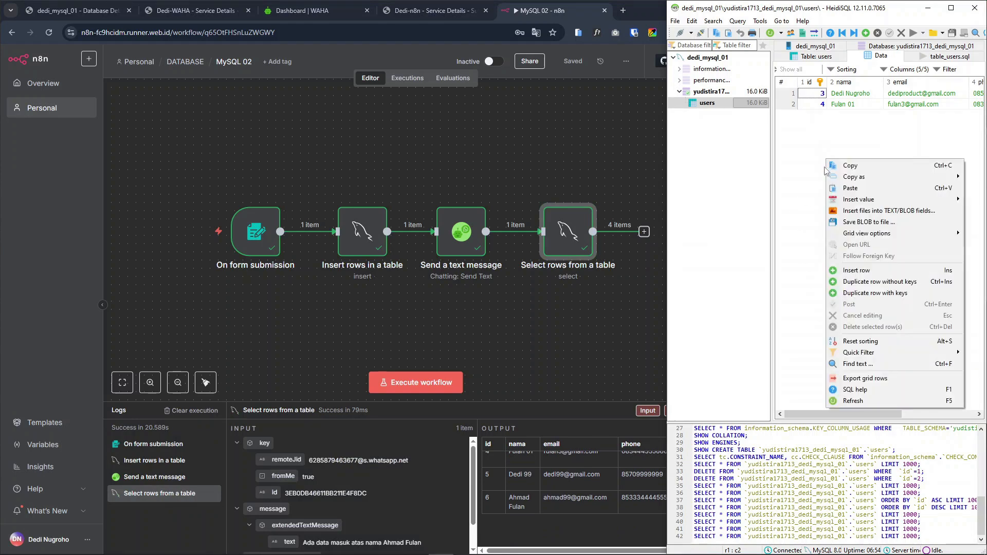
{"action": "left_click", "coordinate": [883, 402]}
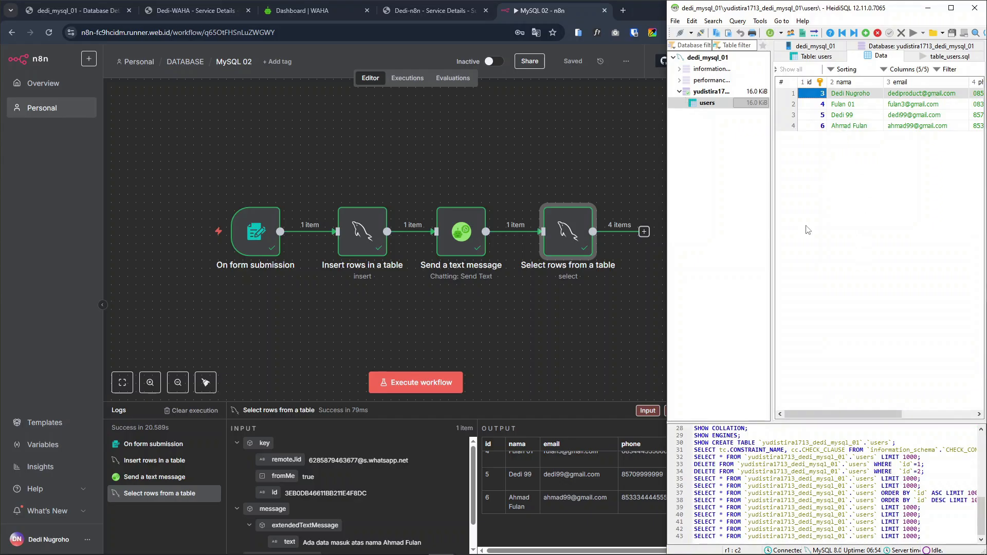
{"action": "mouse_move", "coordinate": [841, 414]}
{"action": "left_mouse_down"}
{"action": "mouse_move", "coordinate": [913, 414]}
{"action": "mouse_move", "coordinate": [836, 414]}
{"action": "left_mouse_up"}
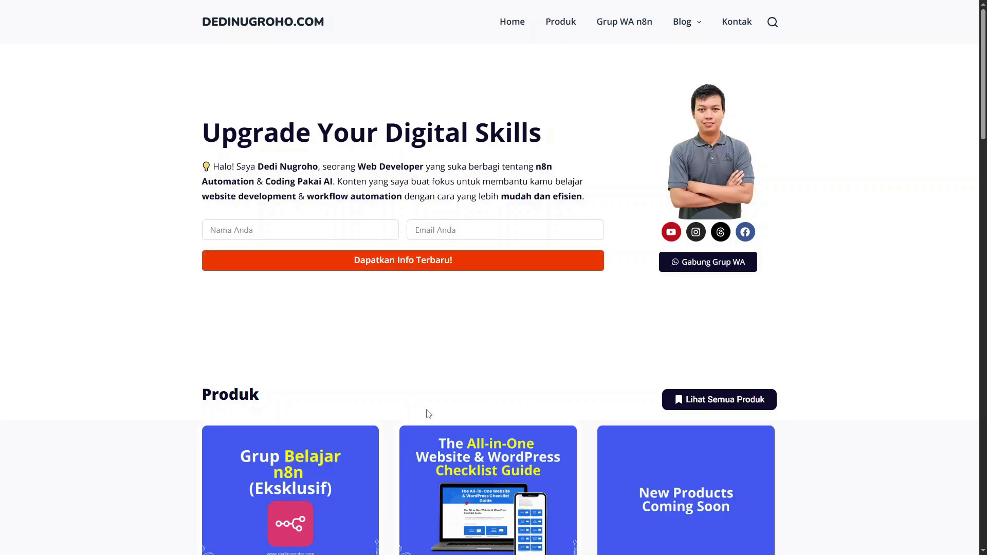
Open the Grup Belajar n8n (Eksklusif) product on the website and read the Free vs Eksklusif comparison table
{"action": "scroll", "coordinate": [434, 377], "scroll_direction": "down", "scroll_amount": 1}
{"action": "left_click", "coordinate": [290, 445]}
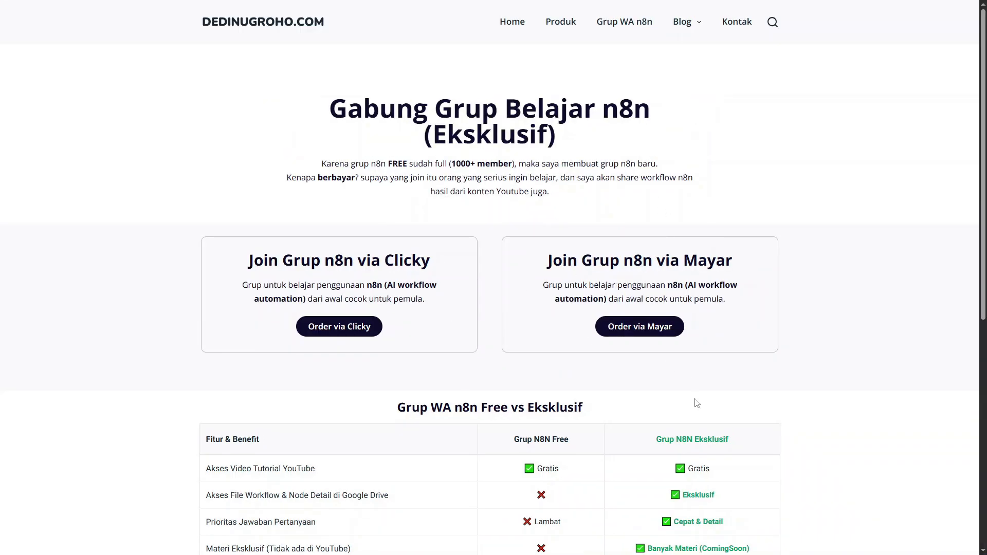
{"action": "scroll", "coordinate": [699, 403], "scroll_direction": "down", "scroll_amount": 3}
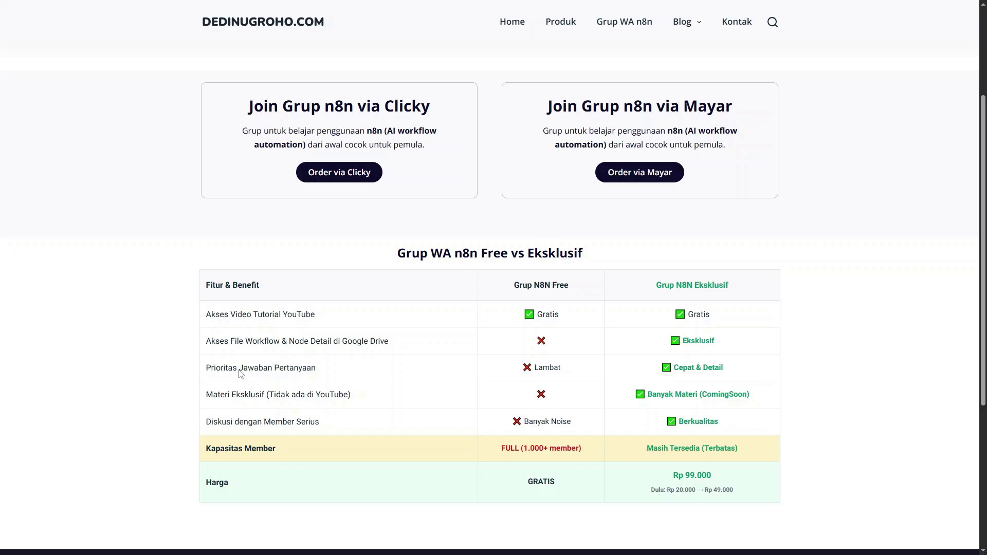
{"action": "left_click_drag", "start_coordinate": [211, 341], "coordinate": [379, 350]}
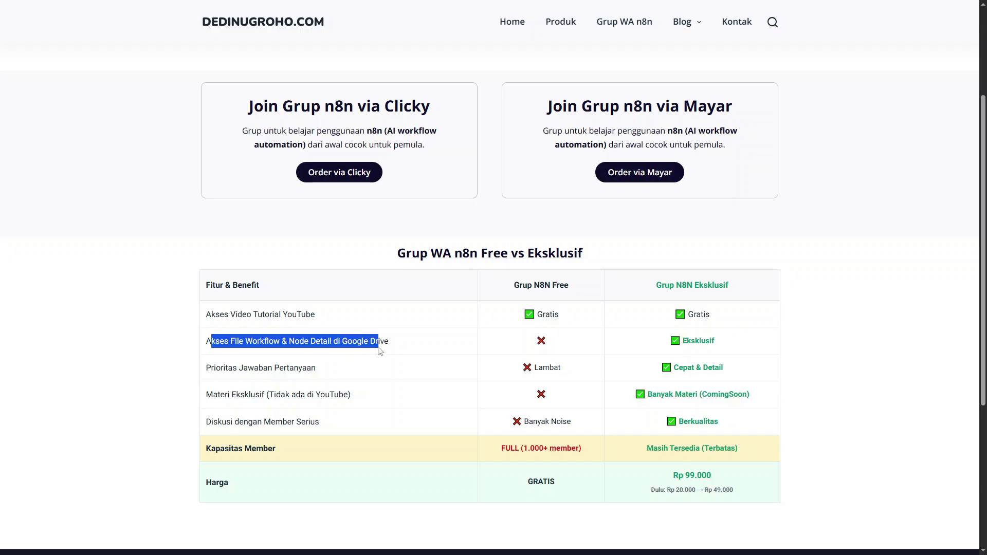
{"action": "left_click", "coordinate": [371, 343]}
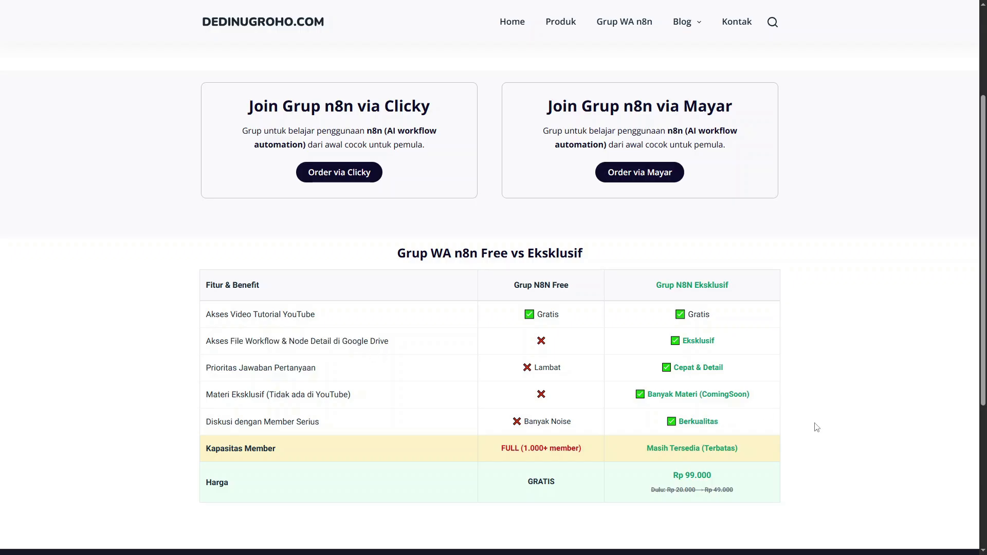
{"action": "scroll", "coordinate": [811, 477], "scroll_direction": "up", "scroll_amount": 3}
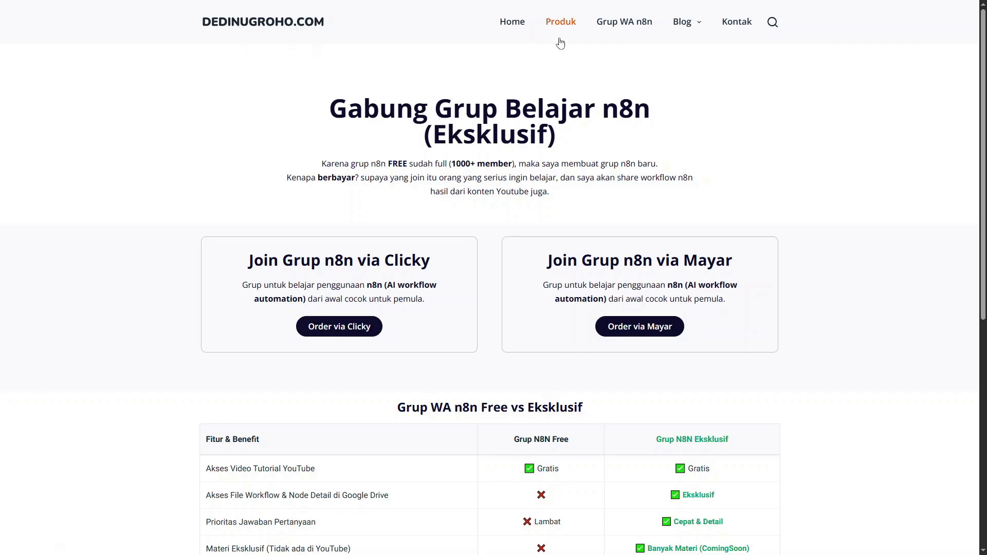
Return to the website's home page and reopen the Grup Belajar n8n (Eksklusif) product from the Produk section
{"action": "left_click", "coordinate": [496, 26]}
{"action": "scroll", "coordinate": [389, 363], "scroll_direction": "down", "scroll_amount": 3}
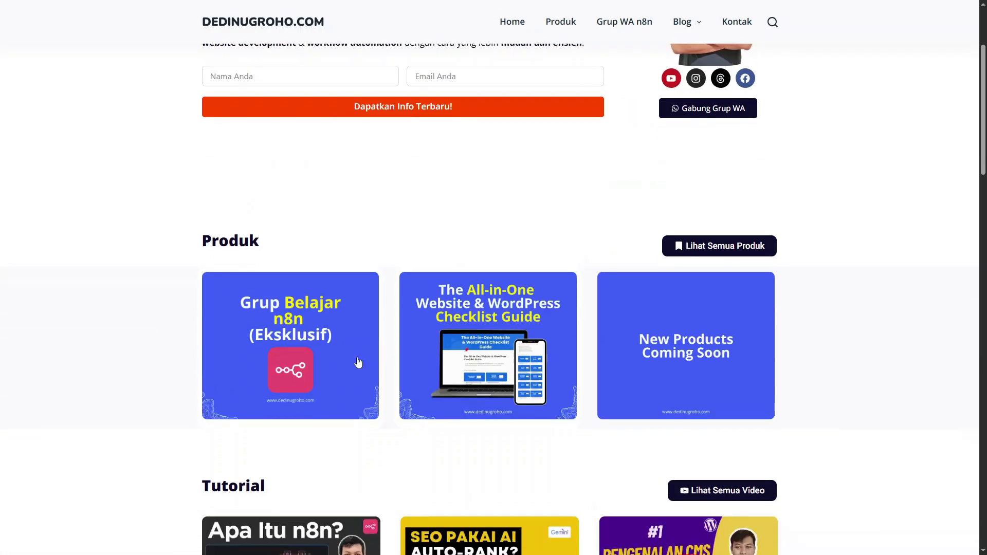
{"action": "left_click", "coordinate": [291, 329]}
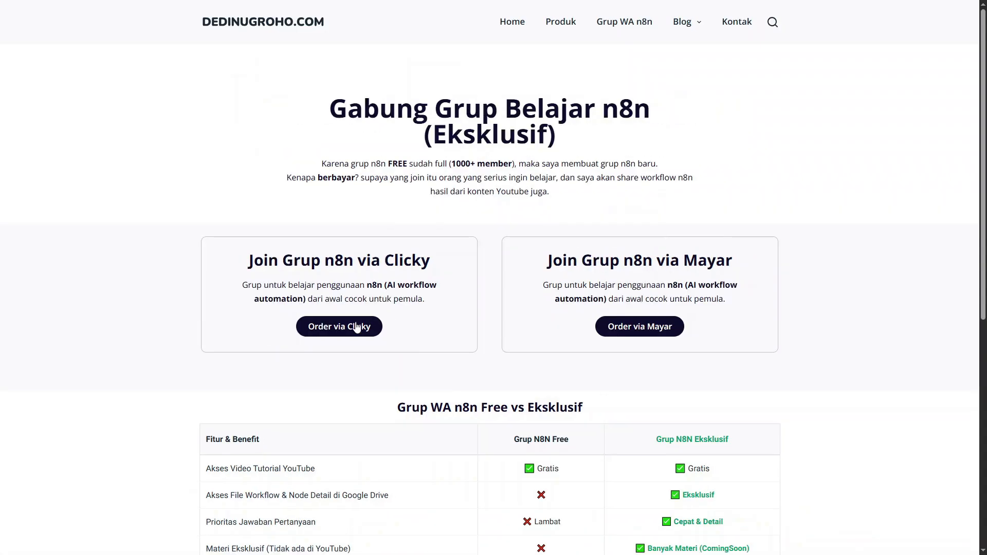